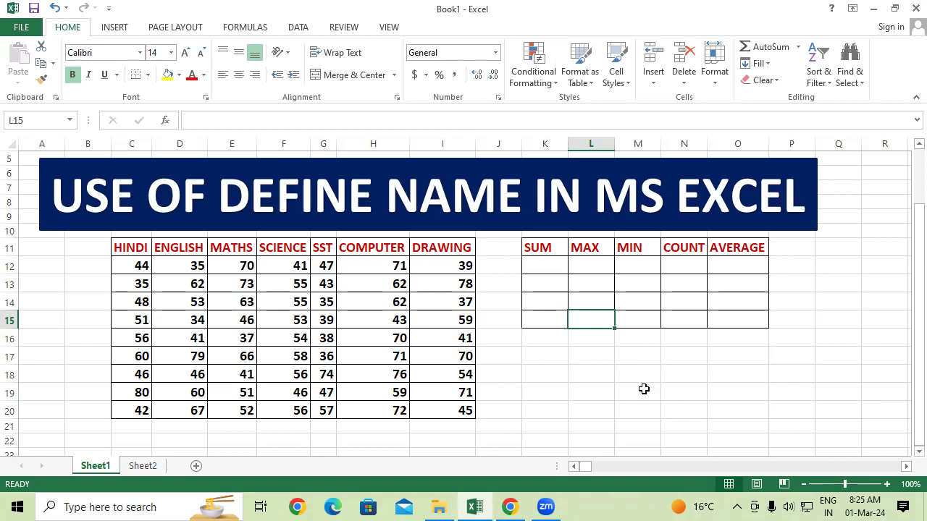
left_click(699, 398)
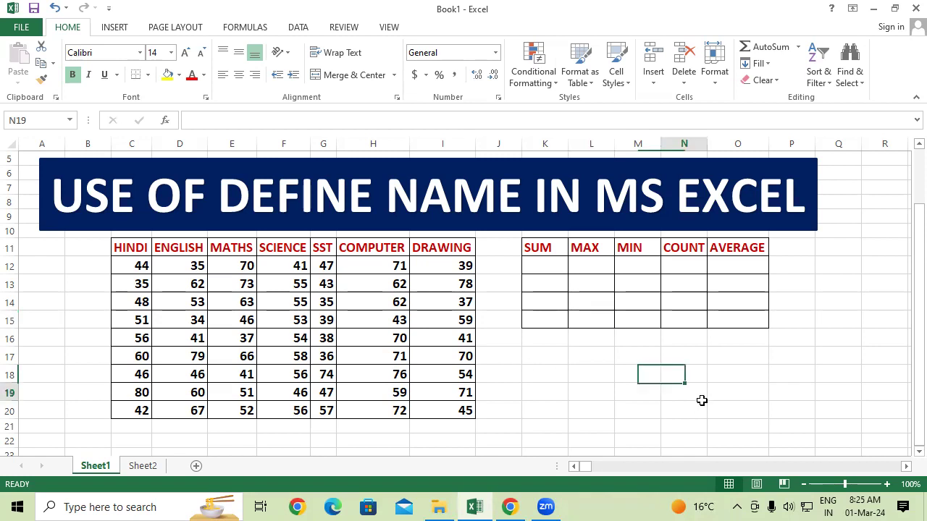
left_click(132, 248)
left_click(432, 248)
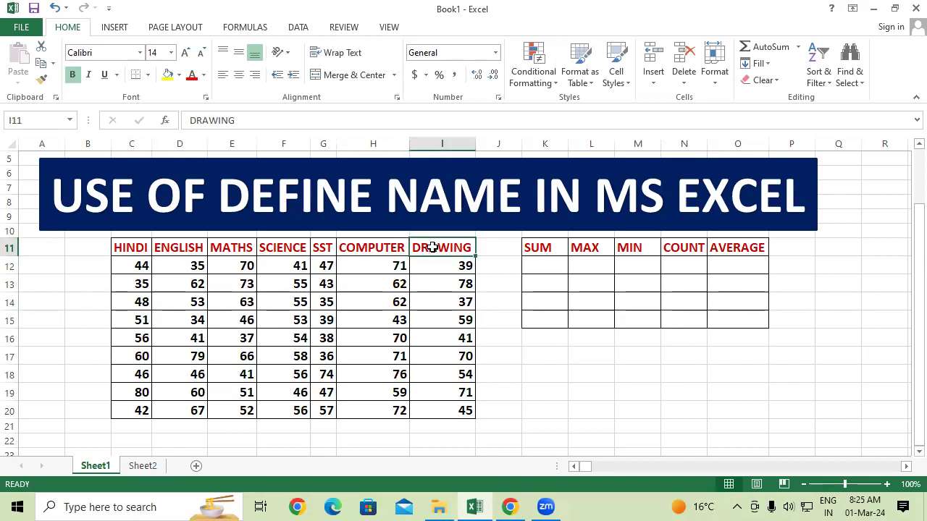
left_click(695, 378)
left_click_drag(150, 265, 136, 400)
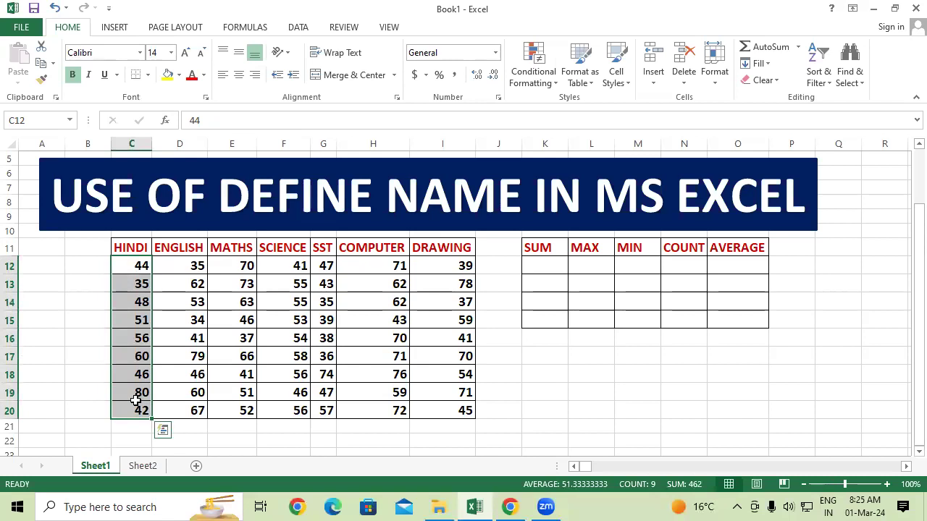
left_click(577, 381)
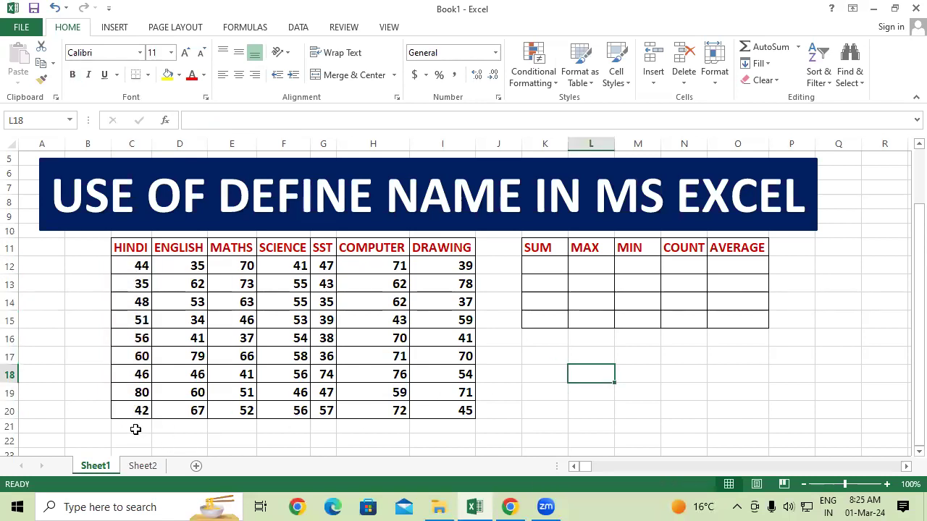
- Total the HINDI marks in cell C21 with AutoSum
left_click(136, 430)
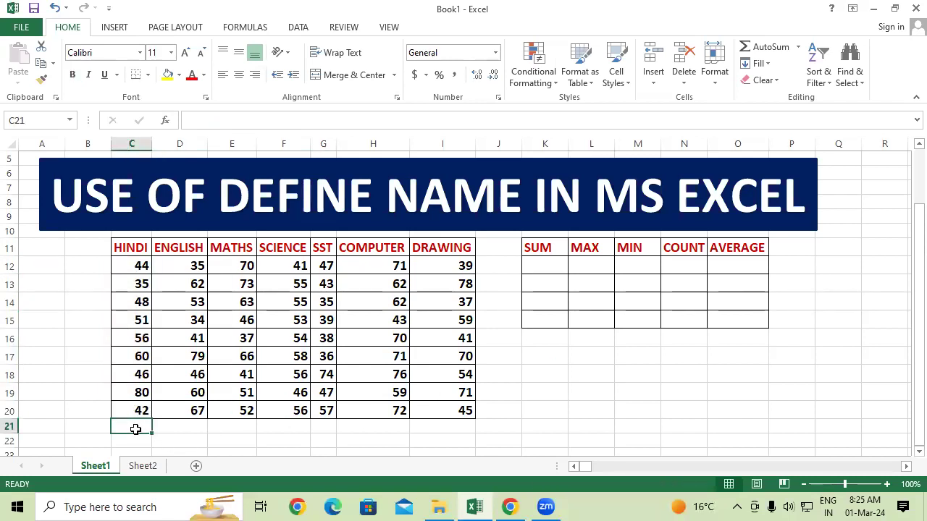
key("alt+equal")
key("Return")
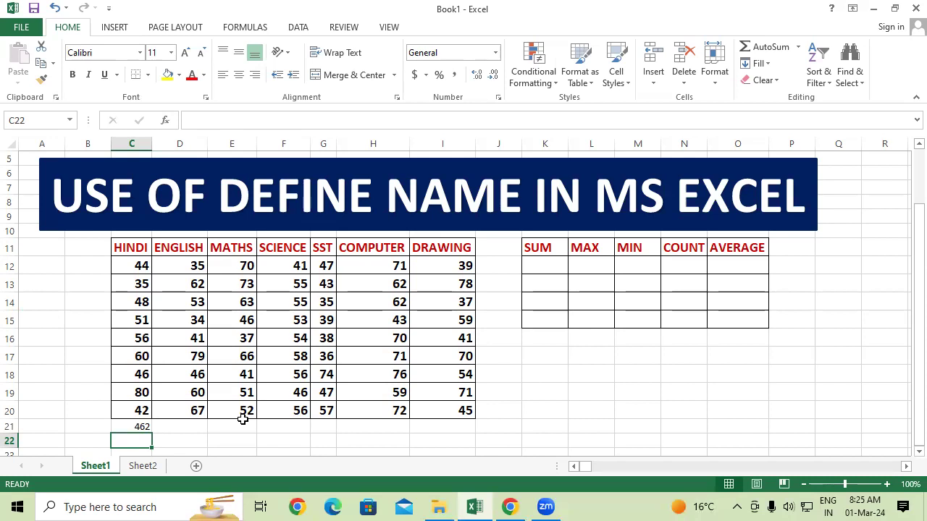
left_click(235, 395)
left_click_drag(141, 265, 120, 412)
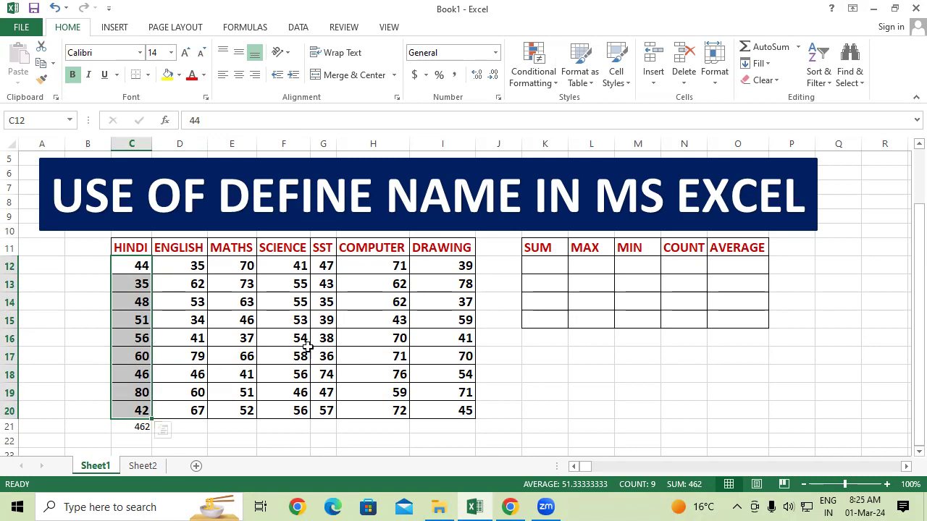
left_click(626, 398)
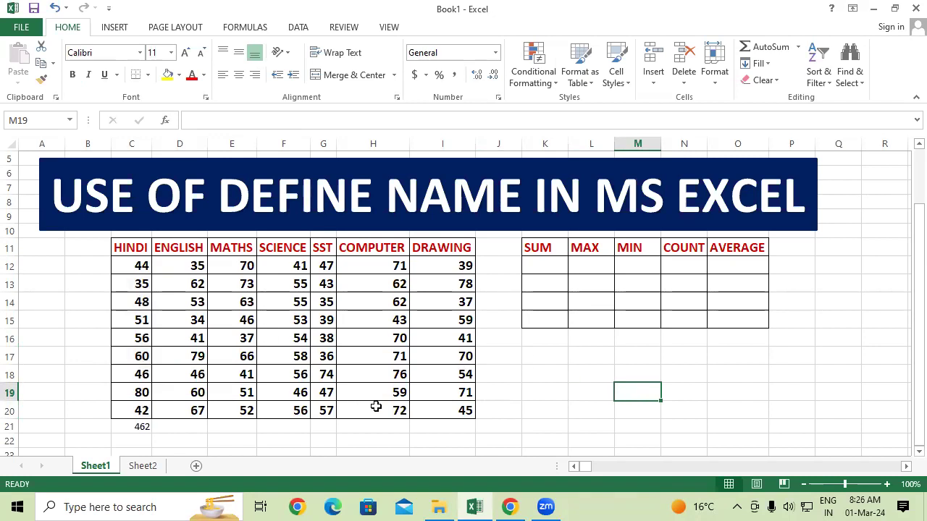
- Clear cells B21:D21 to remove the total under the HINDI column
left_click(95, 431)
left_click_drag(95, 431, 158, 430)
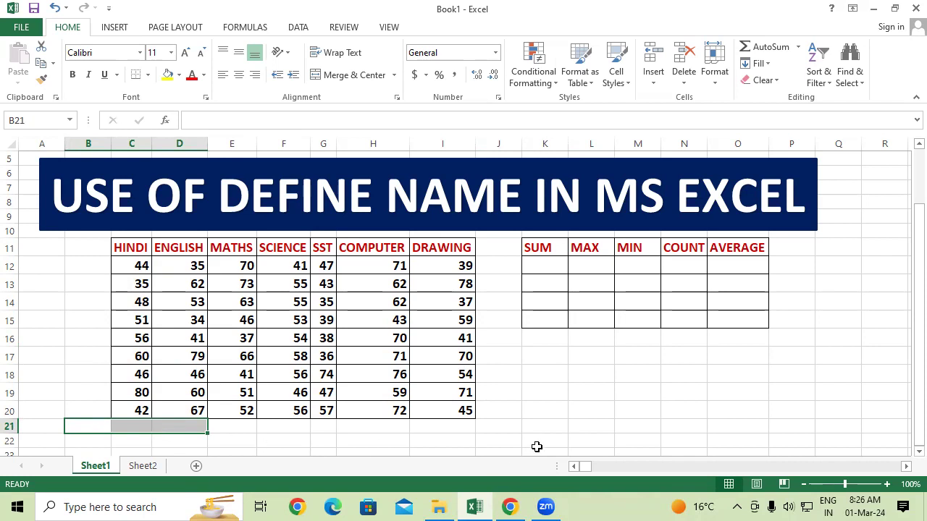
left_click(581, 418)
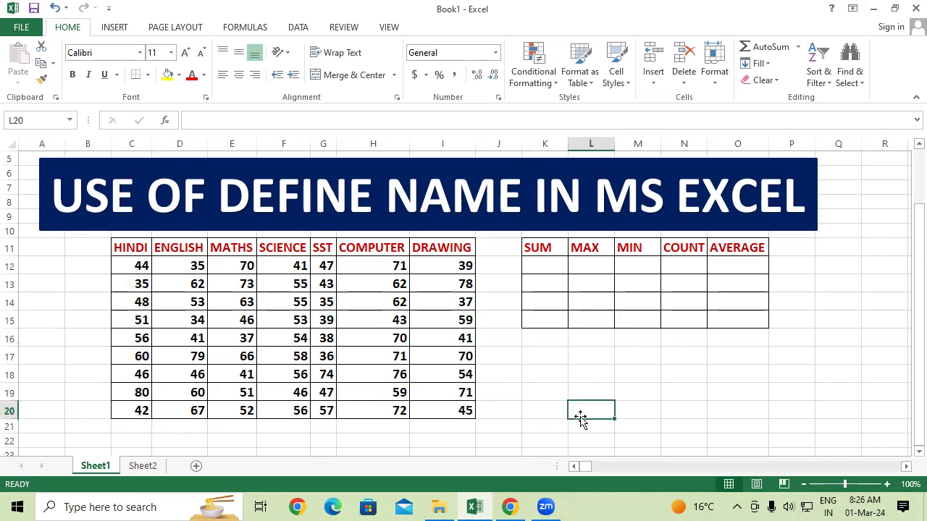
- Review the subject headings of the marks table and the SUM, MAX, MIN, COUNT and AVERAGE columns of the summary table
left_click(139, 252)
left_click_drag(140, 251, 416, 259)
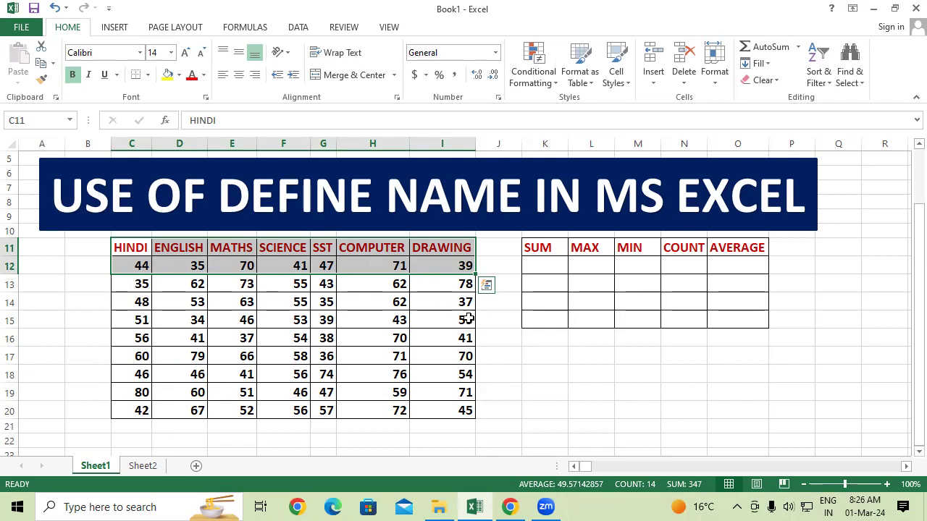
left_click(548, 349)
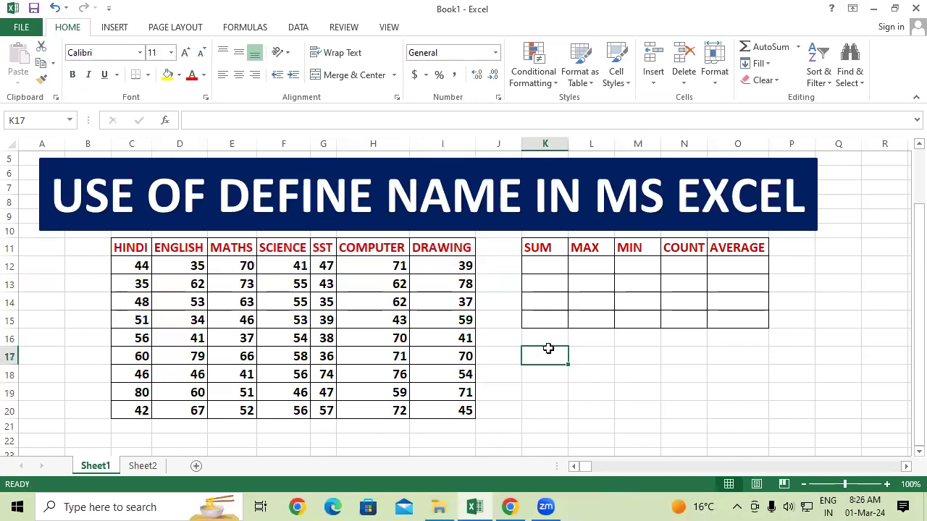
left_click_drag(547, 248, 545, 304)
left_click_drag(598, 248, 596, 302)
left_click_drag(631, 248, 653, 281)
left_click_drag(685, 247, 688, 267)
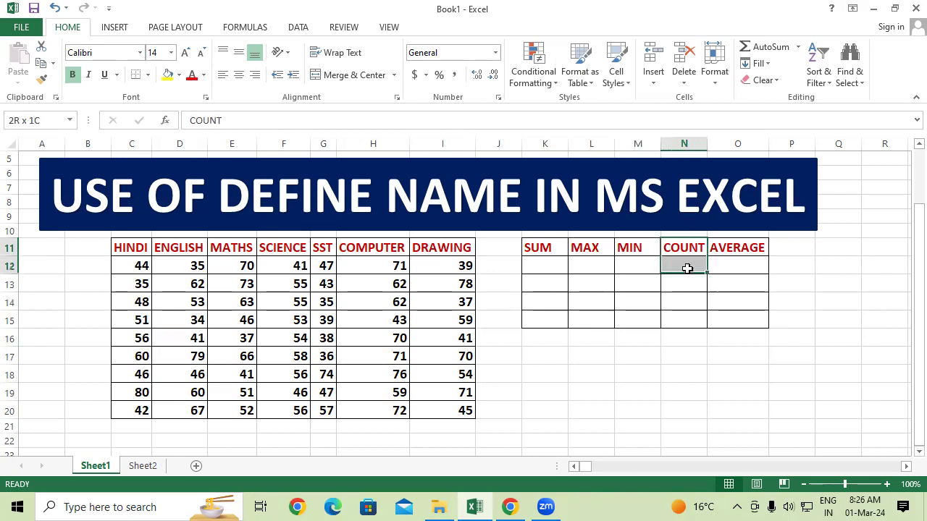
left_click_drag(755, 250, 755, 316)
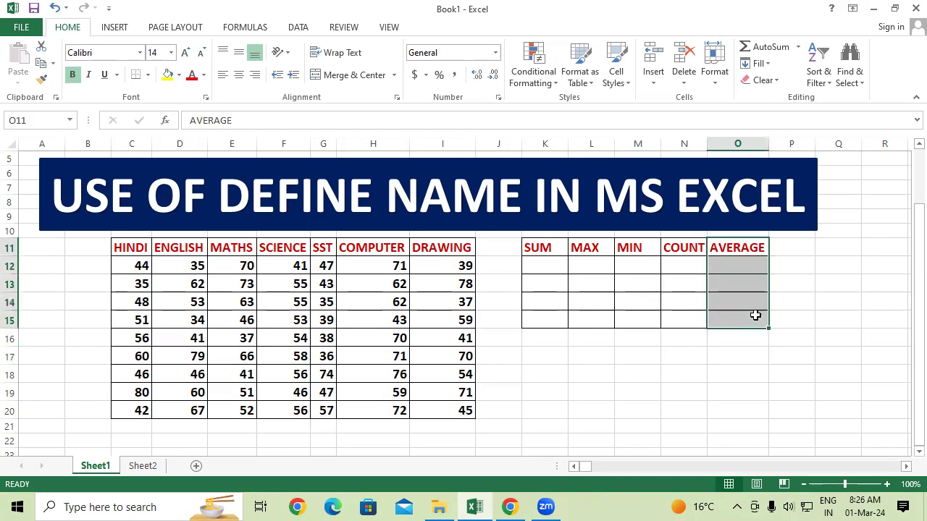
left_click(706, 385)
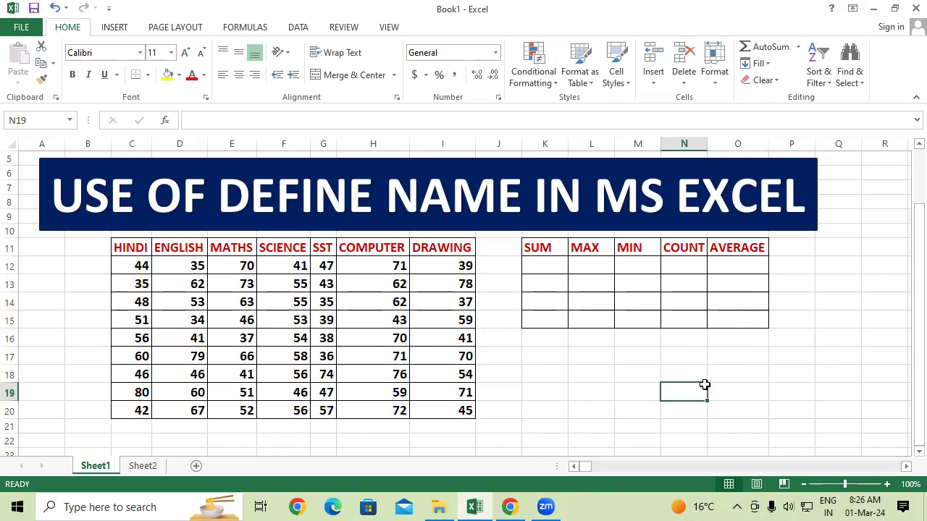
left_click(536, 321)
left_click(654, 349)
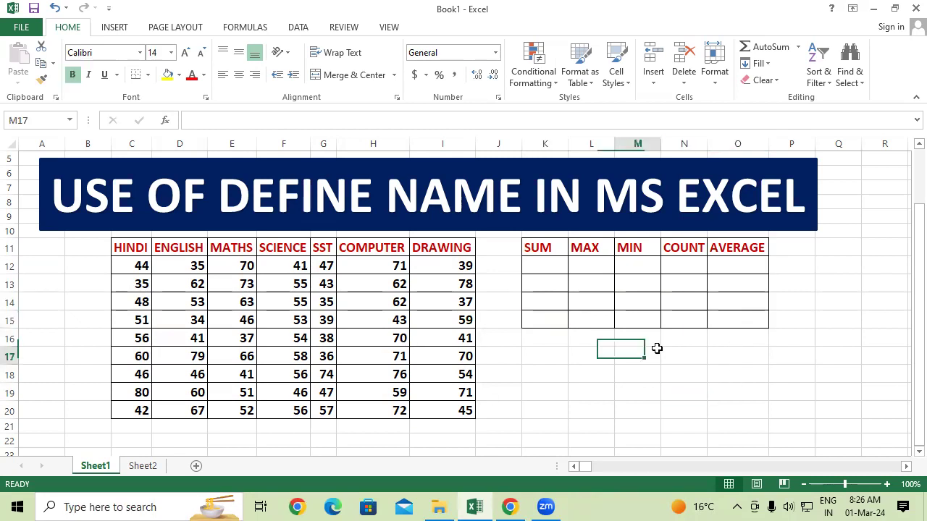
- Define the name HINDI for the Hindi column including its heading, C11:C20
left_click(135, 246)
left_click(139, 410, "shift")
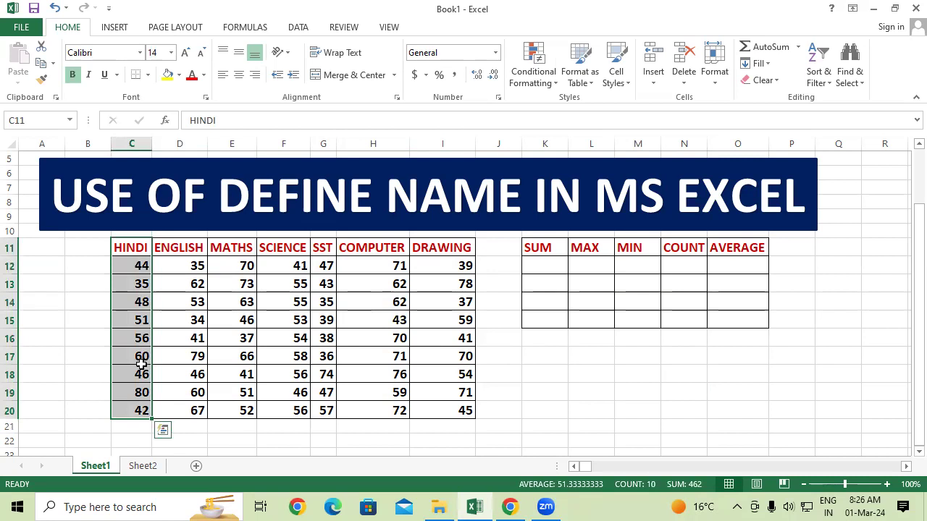
left_click(243, 29)
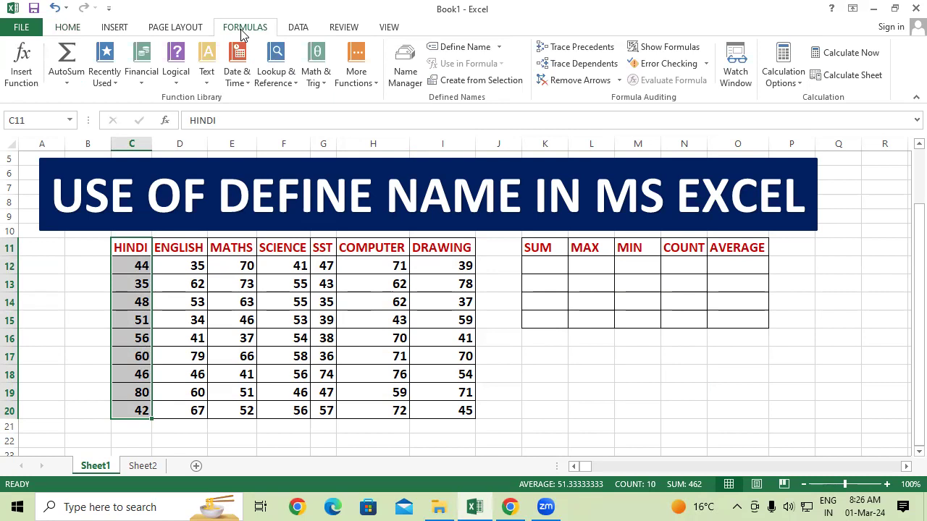
left_click(464, 51)
left_click(464, 52)
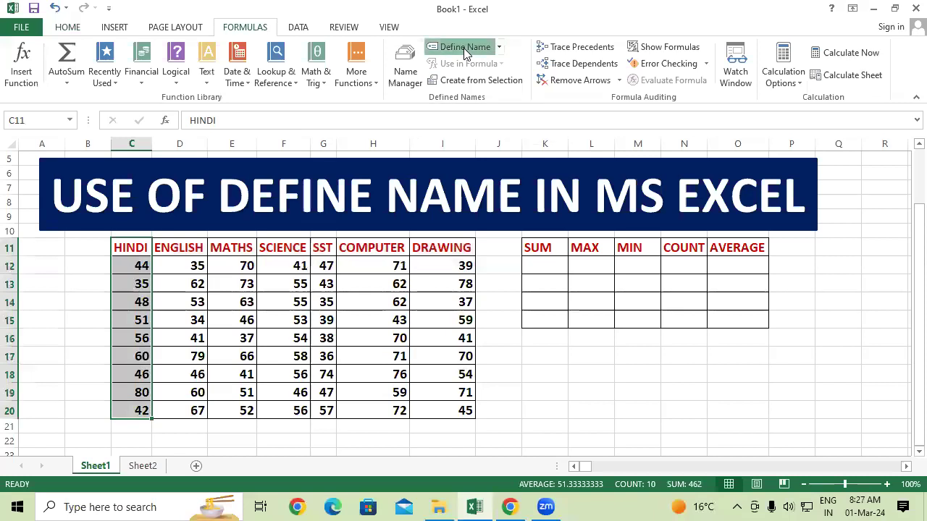
left_click(238, 402)
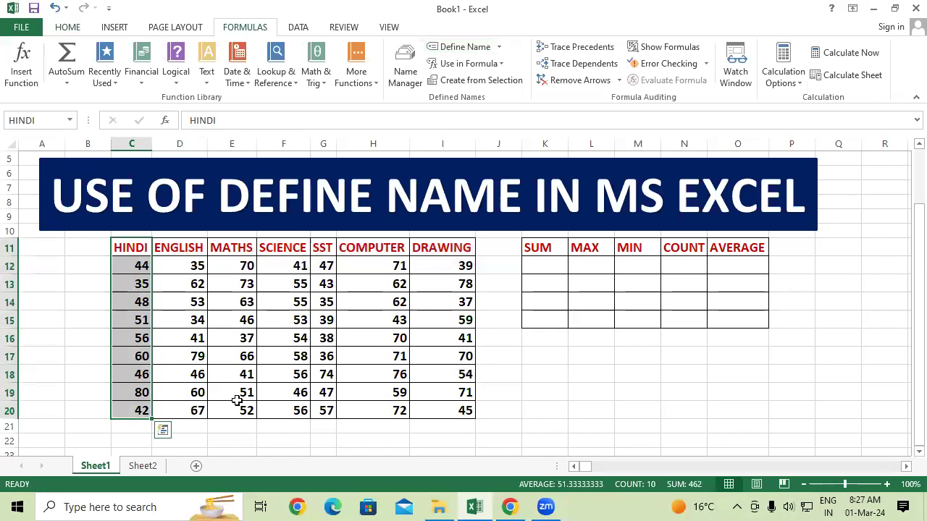
left_click(535, 425)
- Define the workbook-wide name ENGLISH for the English column including its heading, D11:D20
left_click(181, 247)
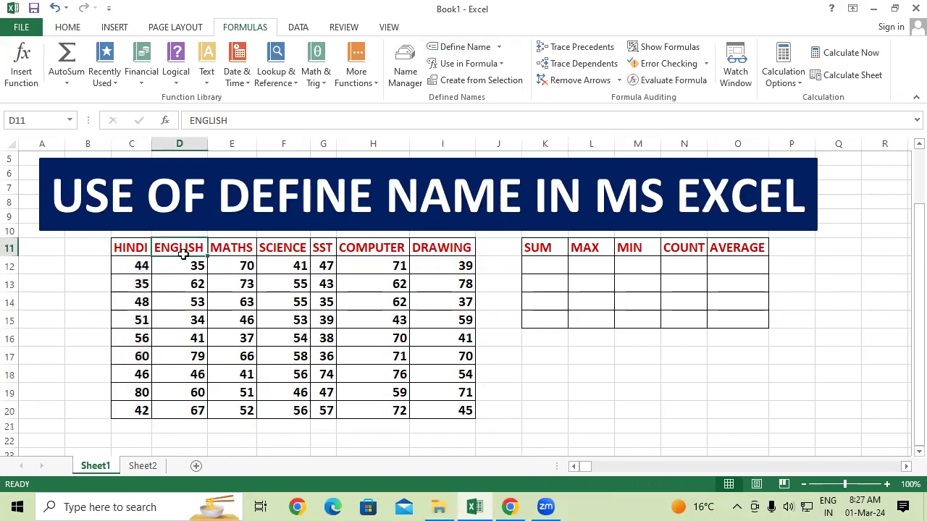
left_click_drag(183, 263, 189, 412)
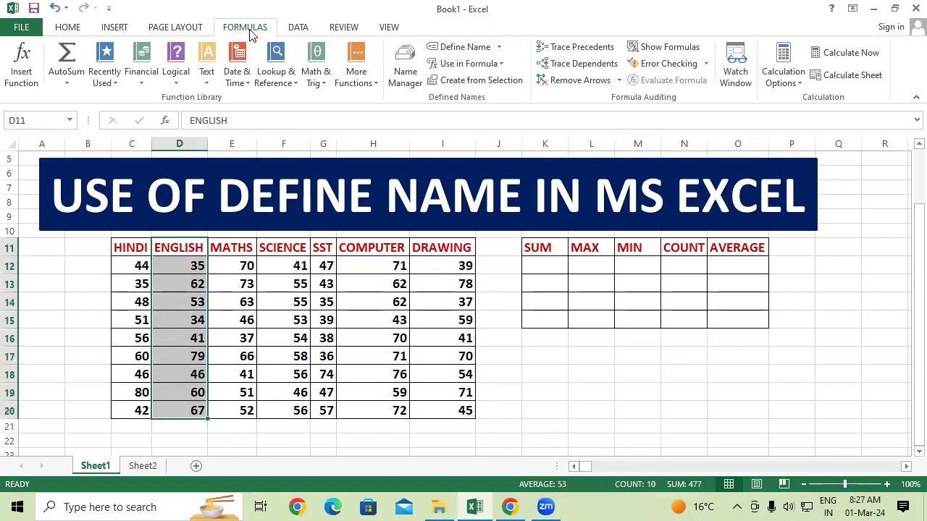
left_click(457, 50)
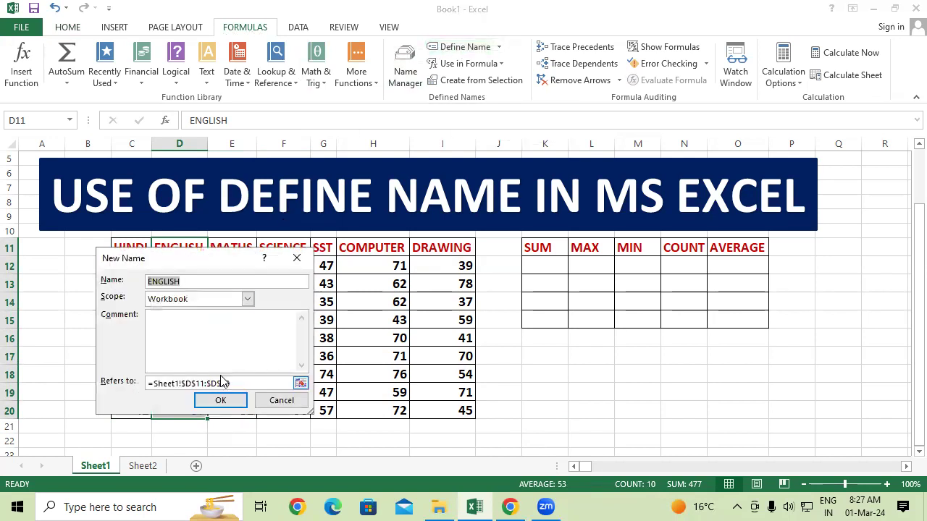
left_click(228, 408)
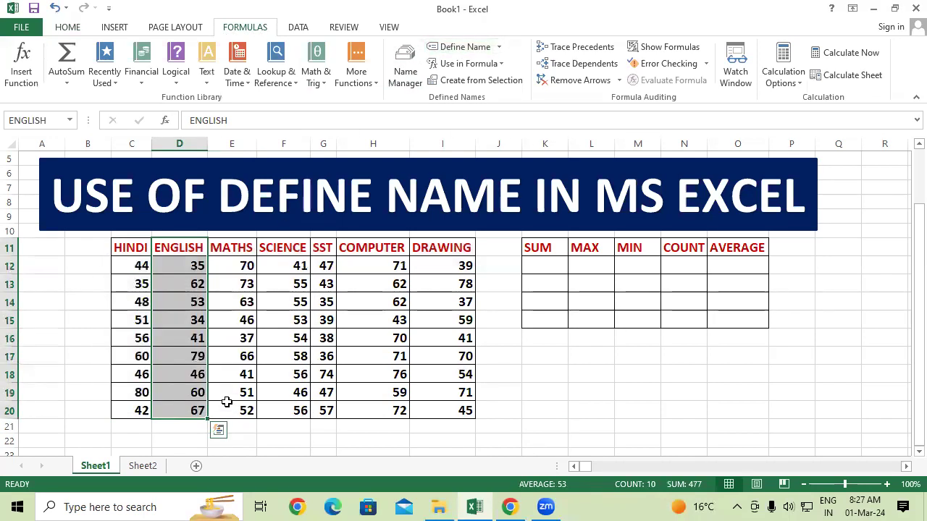
- Define the workbook-wide names MATHS for E11:E20 and SCIENCE for F11:F20, headings included
left_click_drag(232, 239, 238, 412)
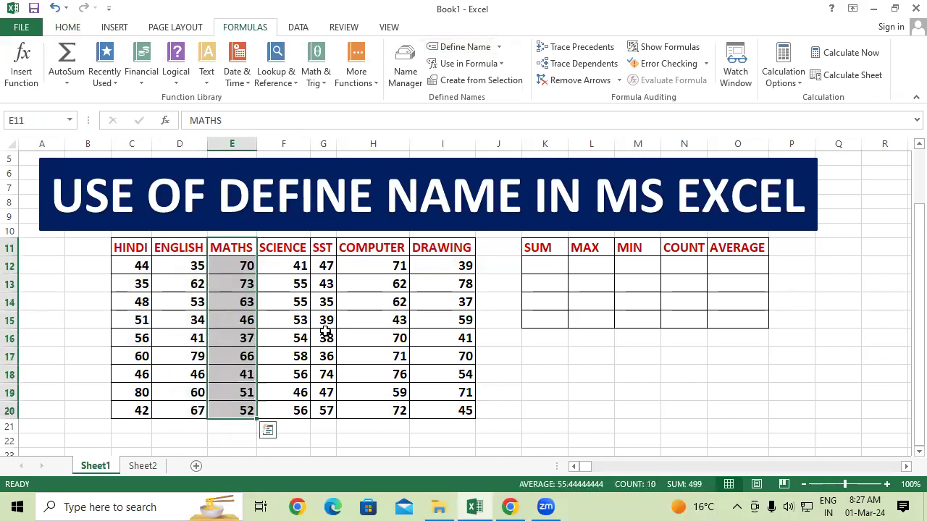
left_click(473, 47)
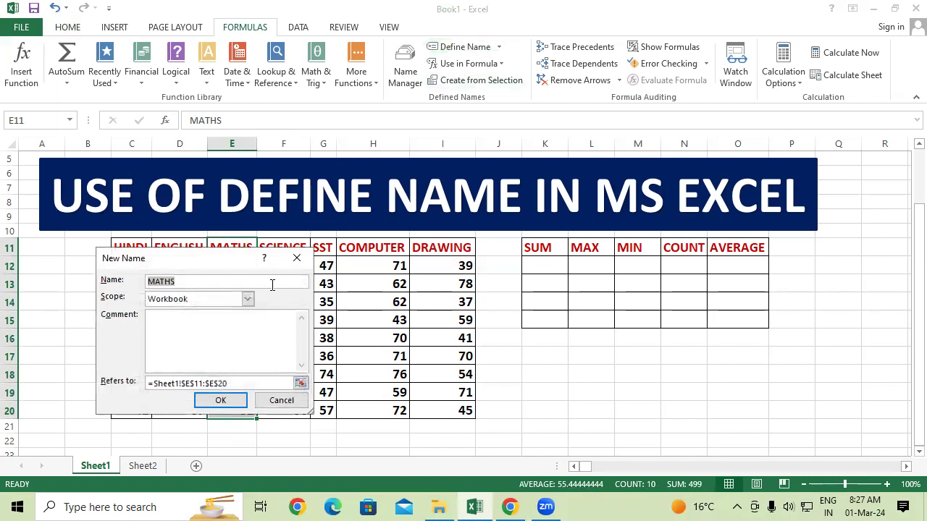
left_click(225, 401)
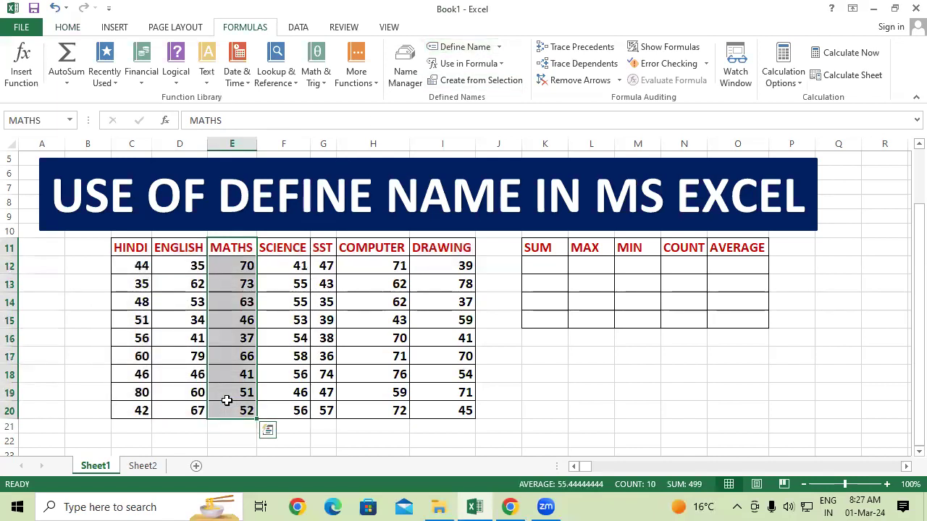
left_click_drag(279, 250, 277, 408)
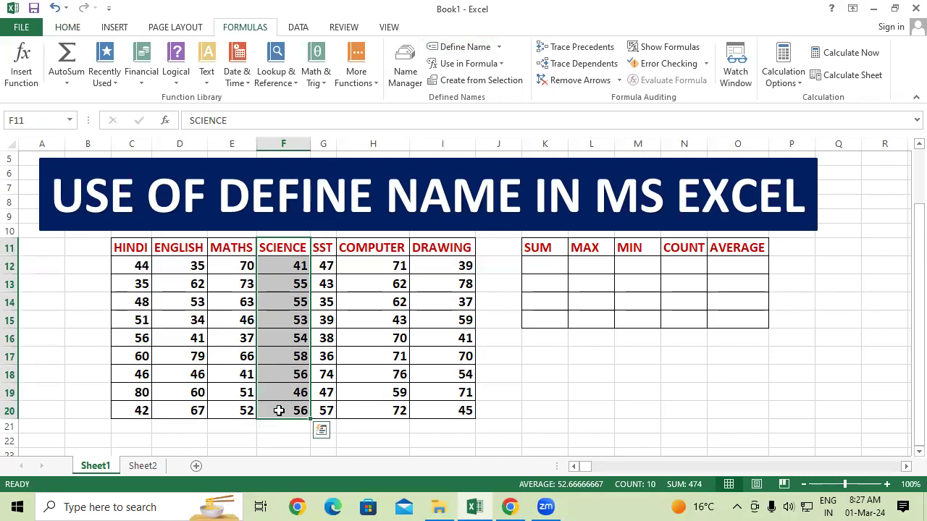
left_click(470, 47)
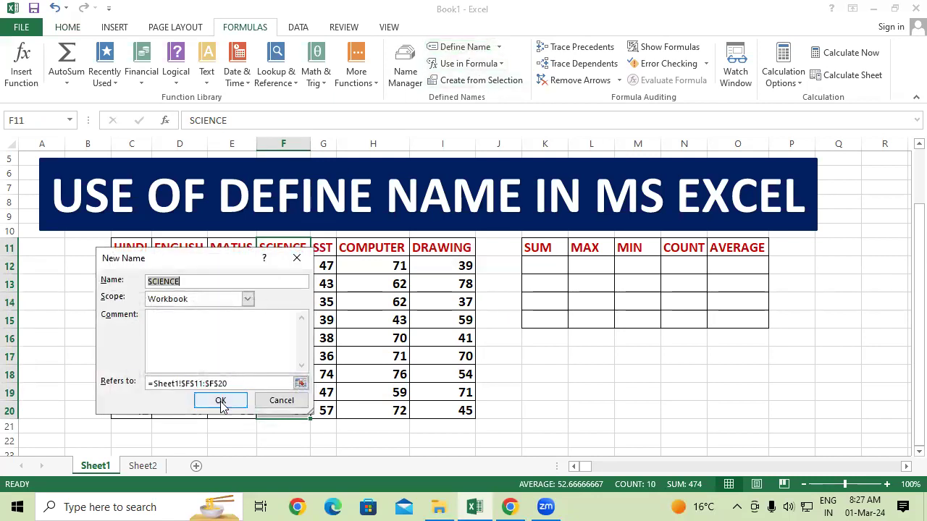
left_click(221, 402)
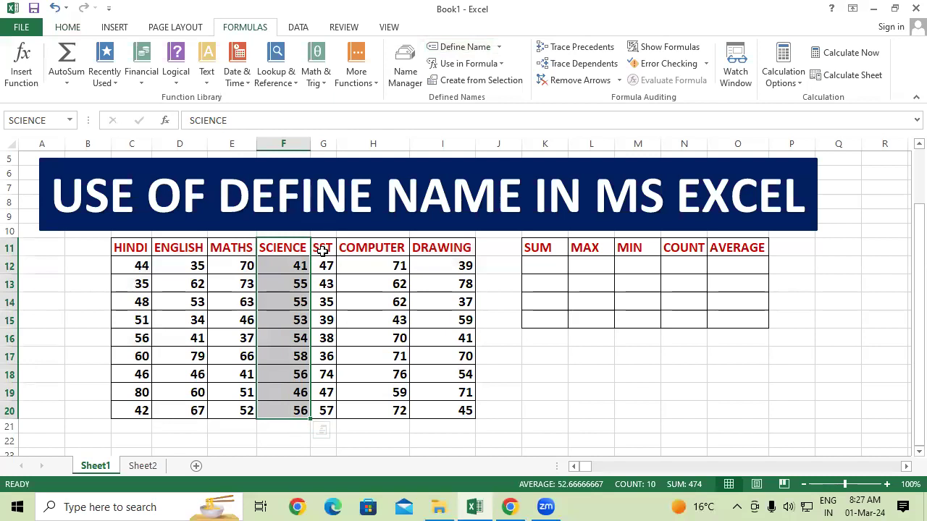
- Define the workbook-wide names SST for G11:G20 and COMPUTER for H11:H20, headings included
left_click_drag(319, 253, 323, 411)
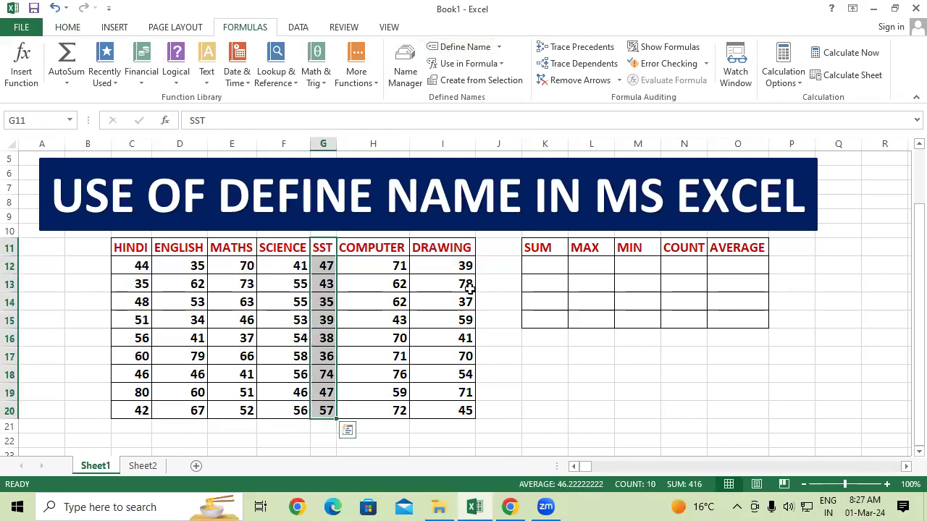
left_click(465, 46)
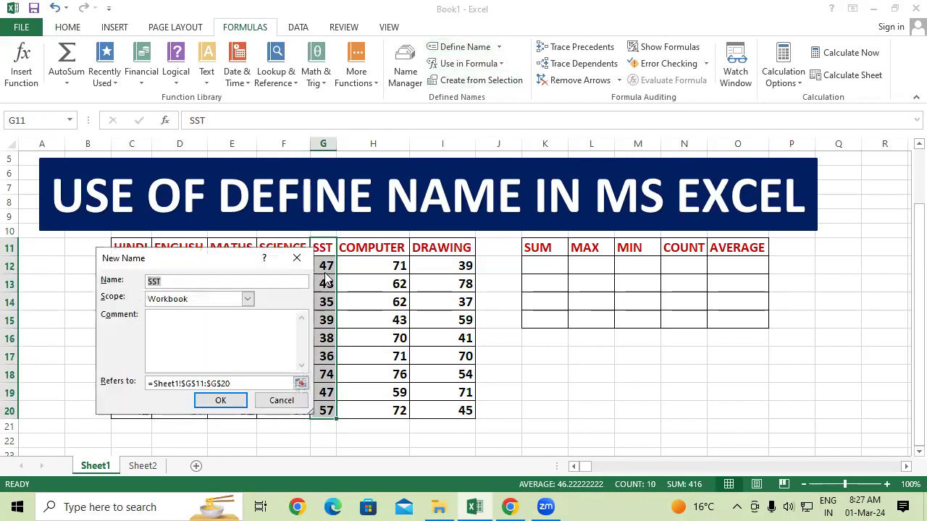
left_click(233, 397)
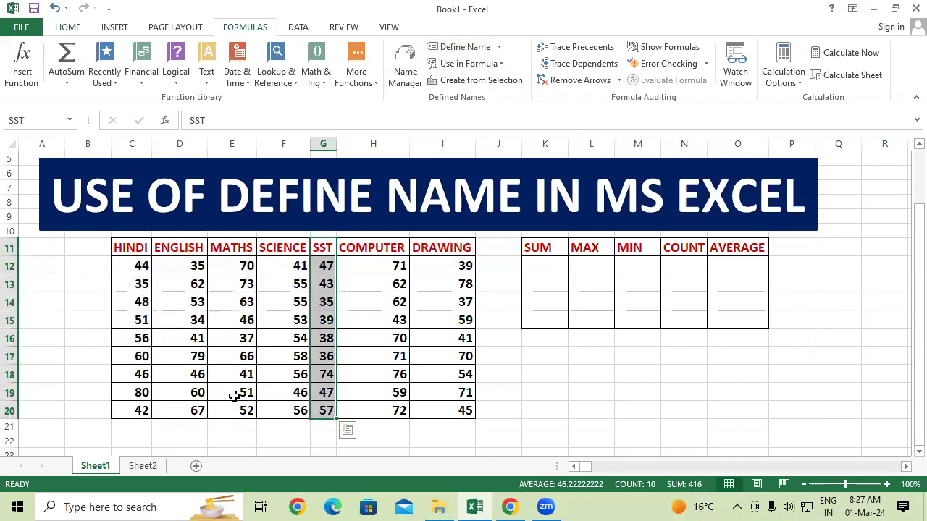
left_click_drag(370, 248, 376, 401)
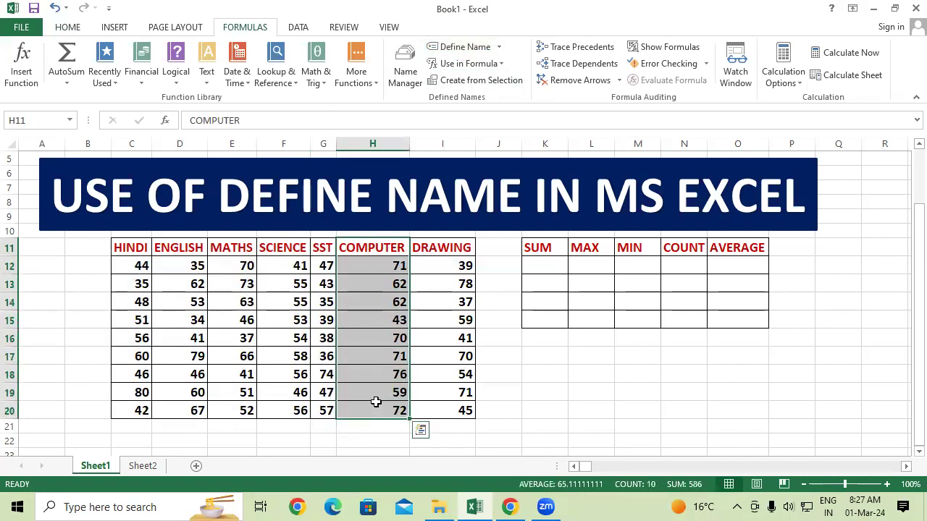
left_click(472, 46)
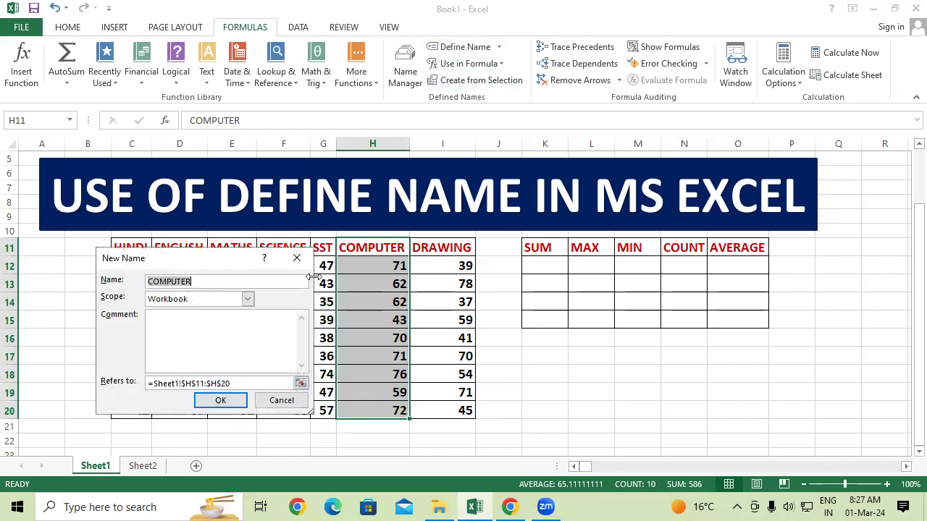
left_click(221, 402)
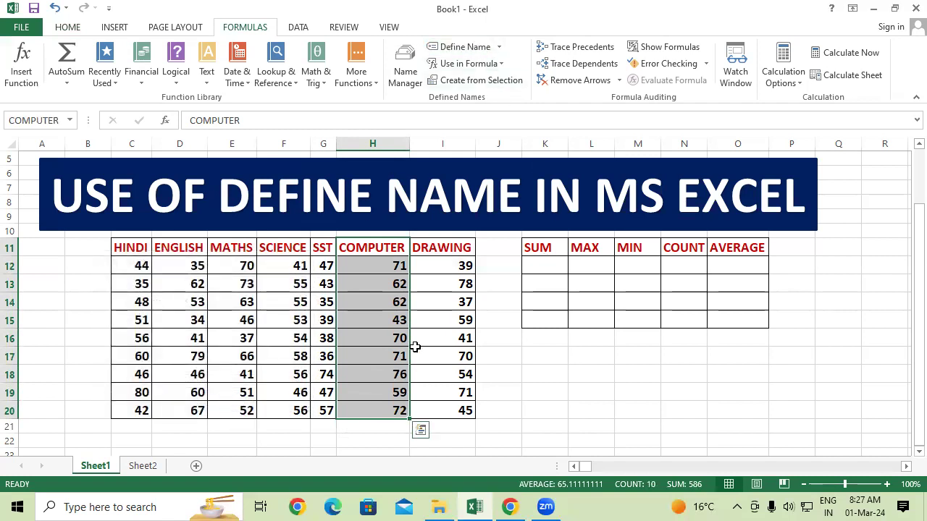
- Define the workbook-wide name DRAWING for the Drawing column including its heading, I11:I20
left_click_drag(443, 240, 441, 414)
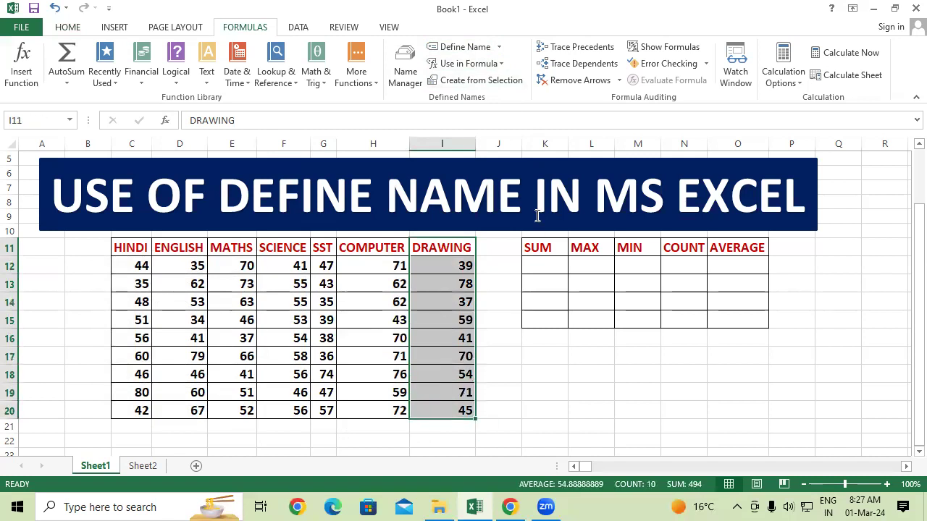
left_click(464, 46)
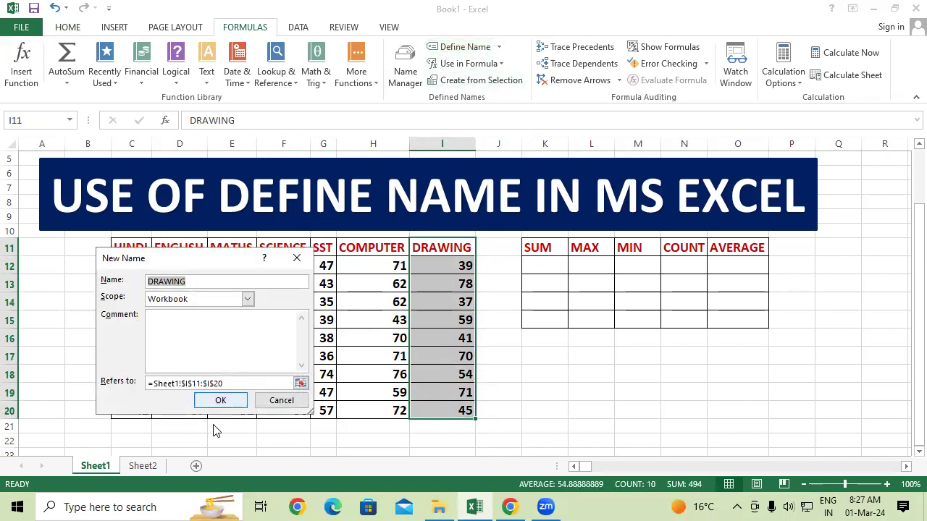
left_click(226, 401)
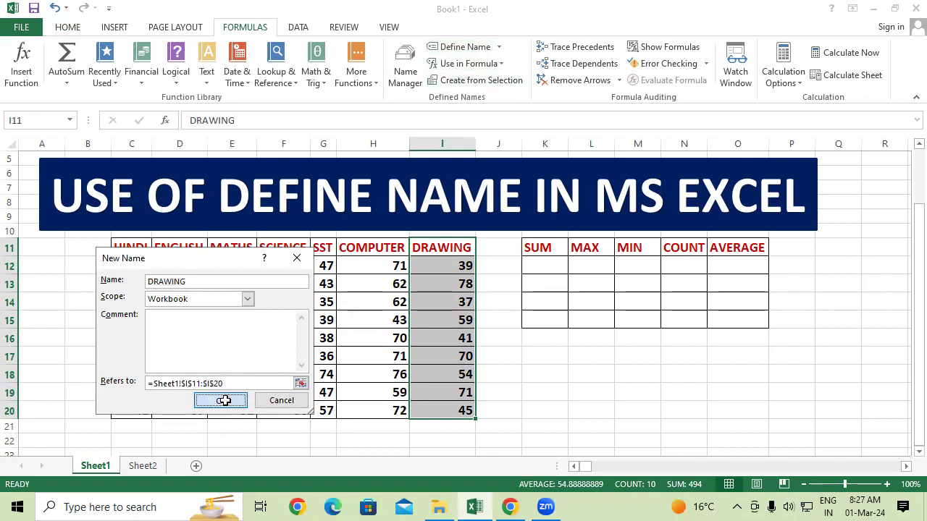
left_click(648, 352)
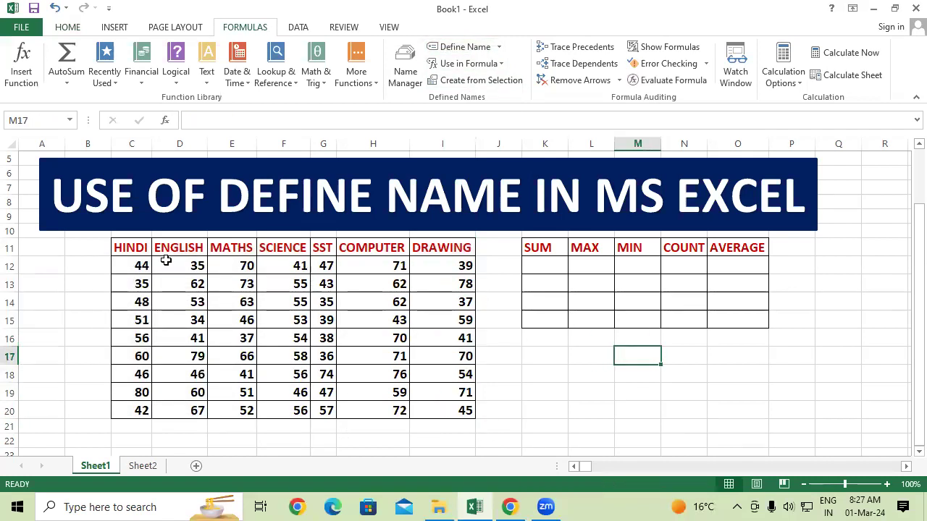
- Review the named subject columns of the marks table, checking which name the Hindi range C11:C20 carries
left_click_drag(142, 248, 434, 248)
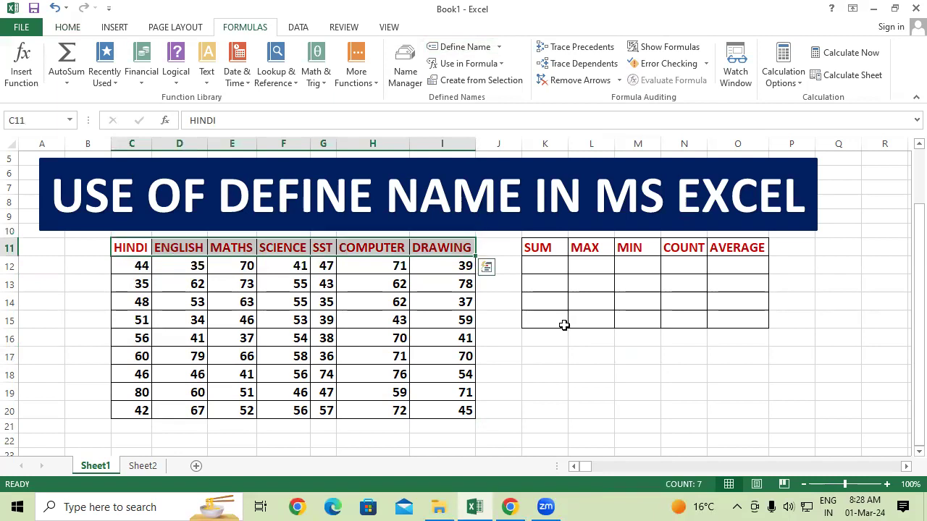
left_click(585, 333)
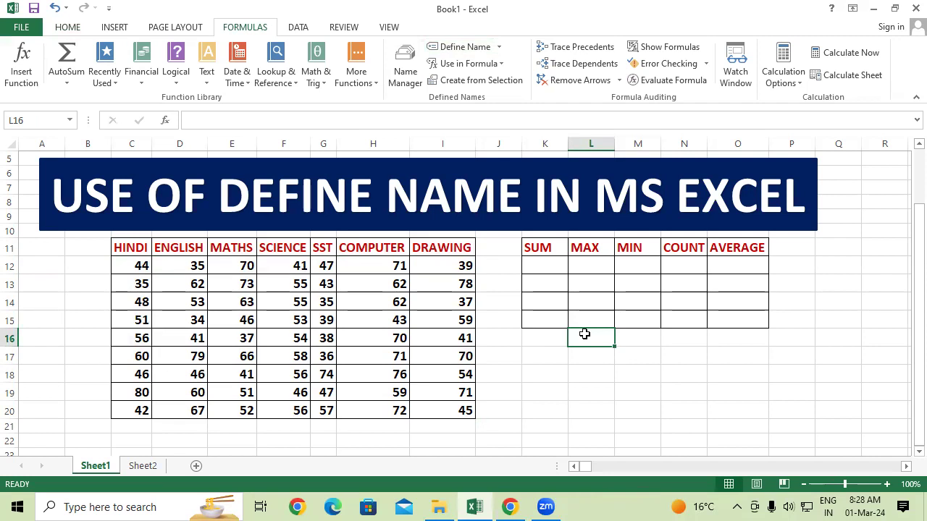
left_click(129, 242)
left_click_drag(147, 247, 290, 411)
mouse_move(326, 248)
left_mouse_down()
mouse_move(408, 262)
mouse_move(468, 391)
mouse_move(474, 367)
left_mouse_up()
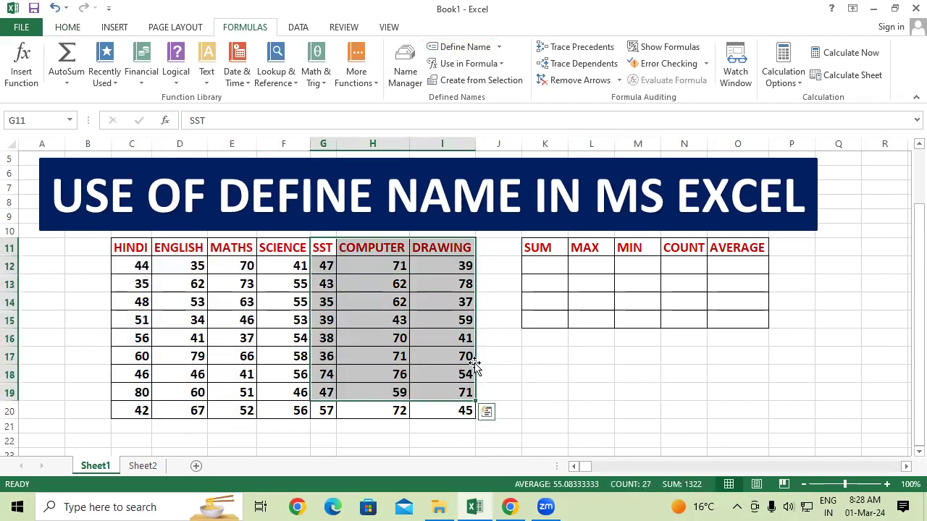
left_click(695, 399)
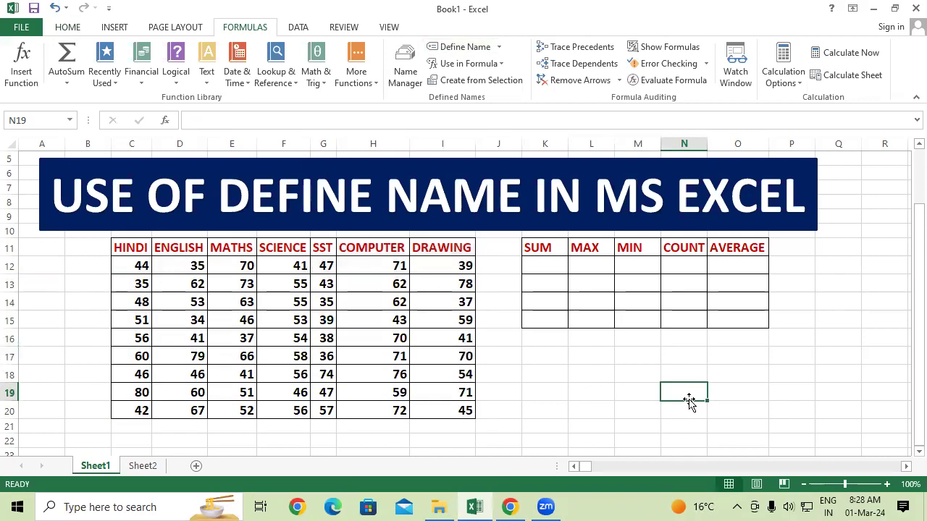
left_click_drag(133, 245, 137, 412)
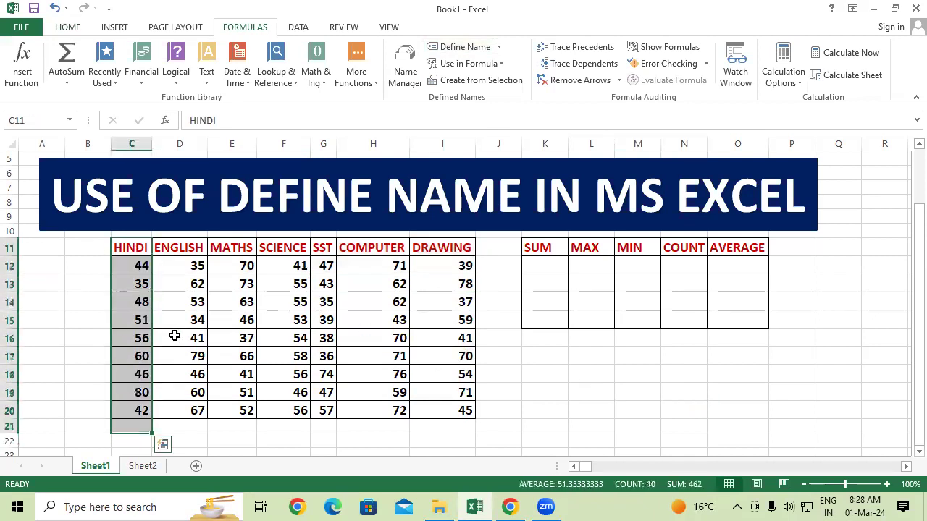
left_click(187, 249)
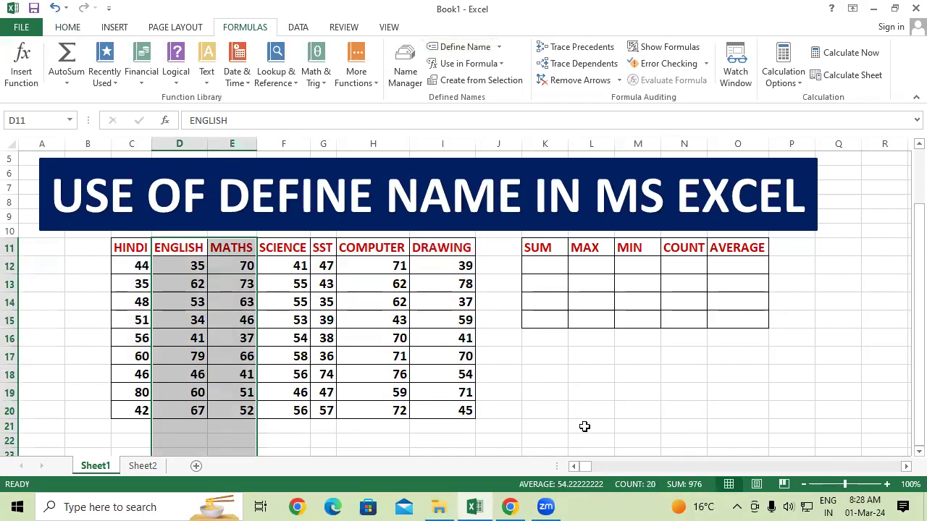
left_click(598, 401)
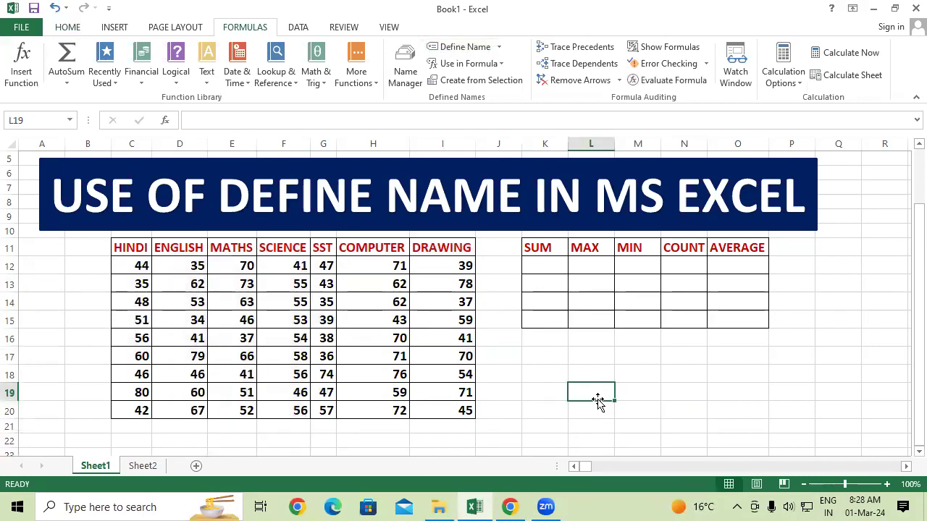
left_click(728, 379)
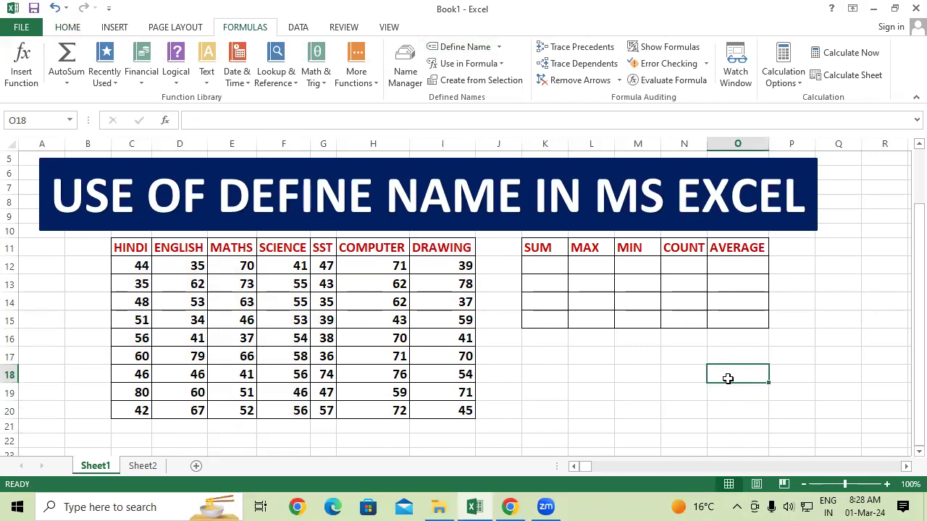
left_click(663, 374)
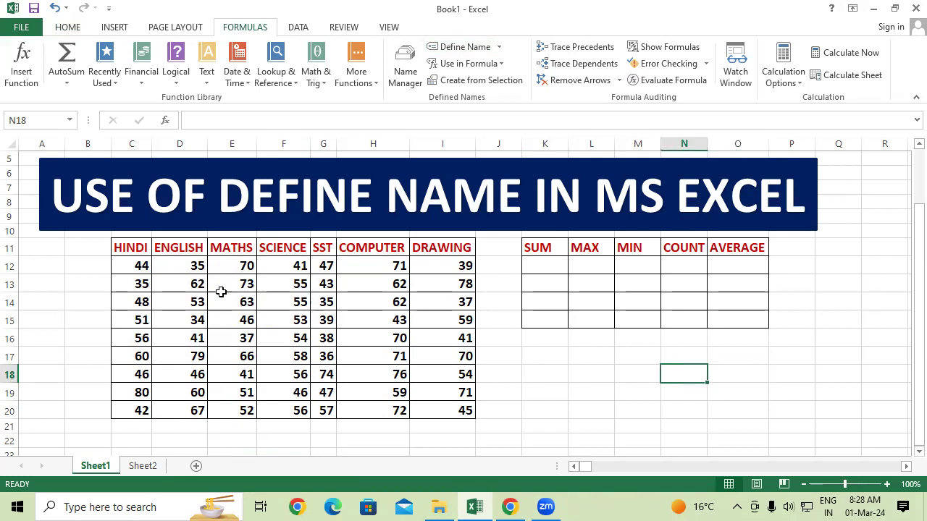
left_click_drag(135, 247, 476, 395)
left_click(716, 440)
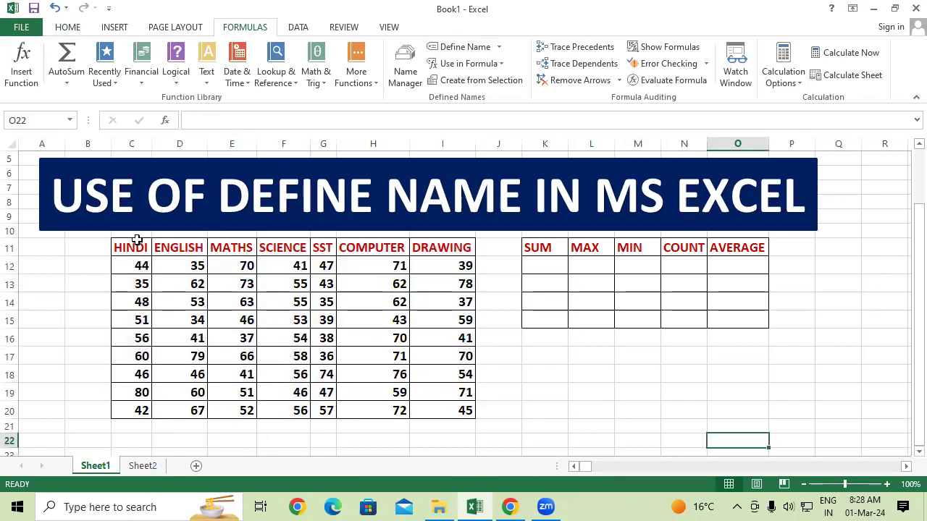
left_click_drag(137, 245, 131, 410)
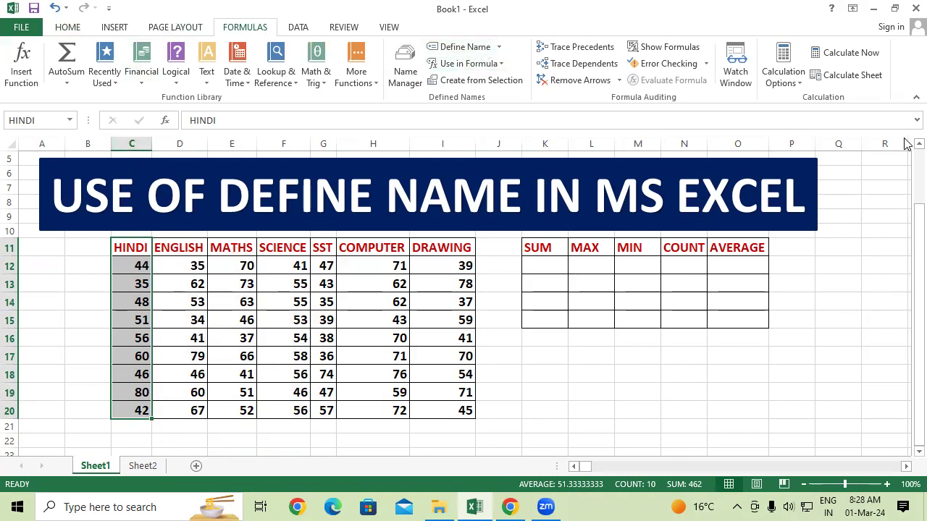
left_click(638, 385)
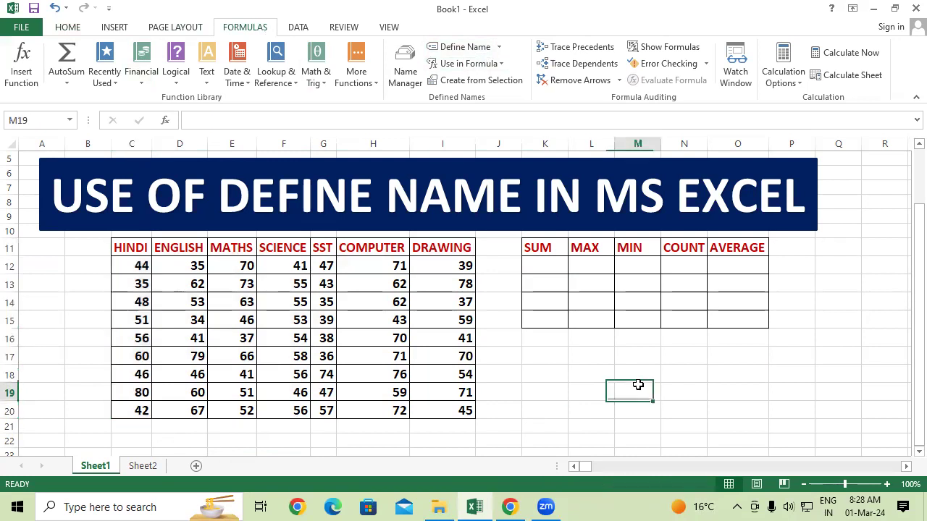
- Enter the formula =SUM(HINDI) in K12, the first cell under the SUM heading of the summary table
left_click(557, 266)
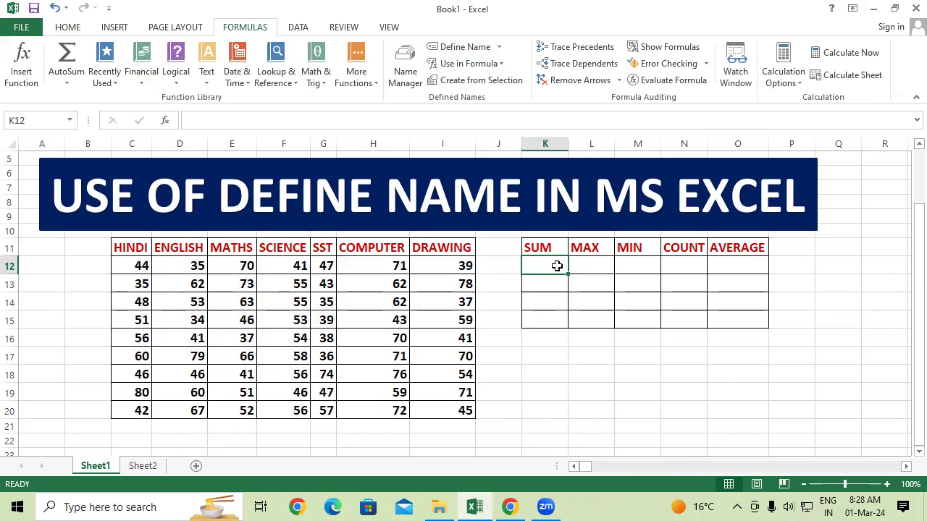
type("=")
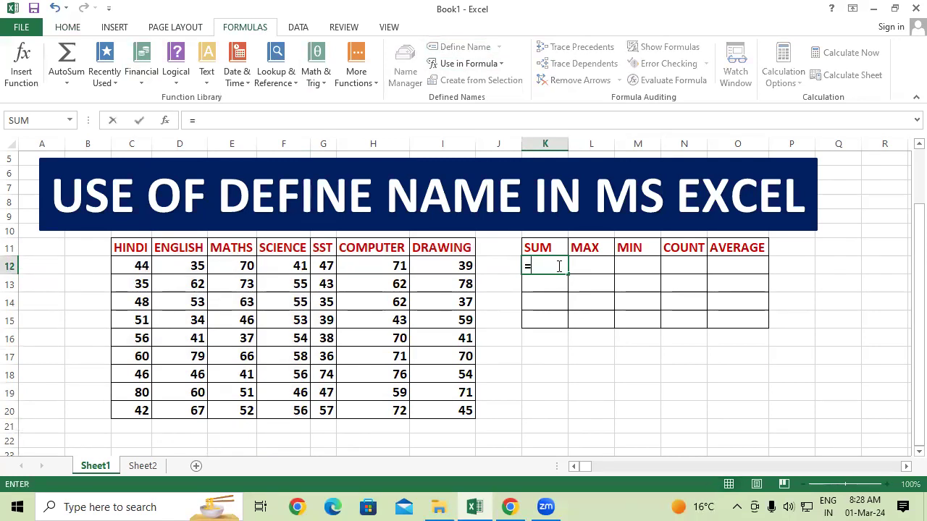
type("SUM")
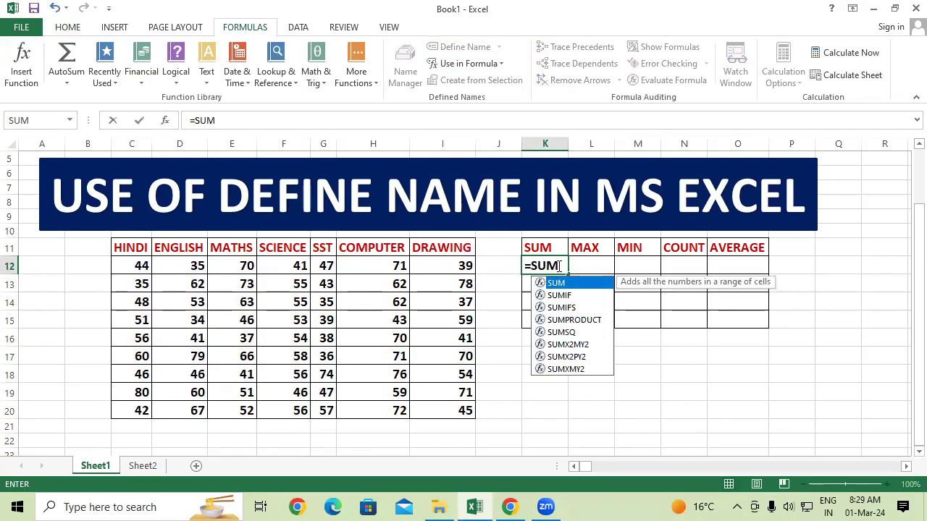
type("(")
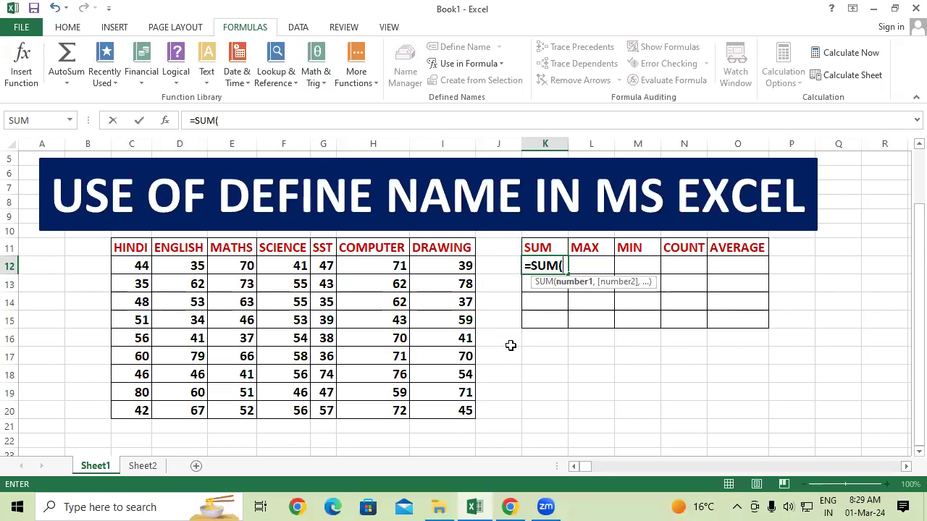
type("HINS")
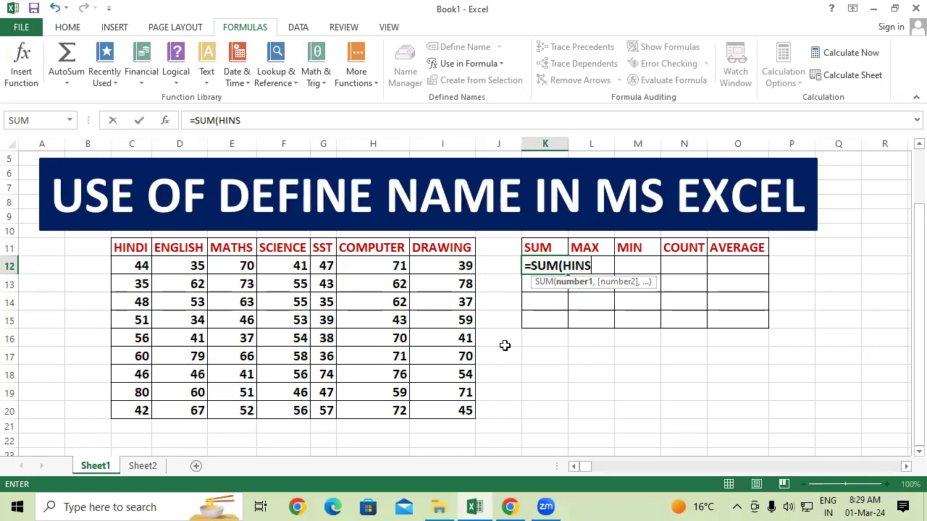
key("BackSpace")
type("DI")
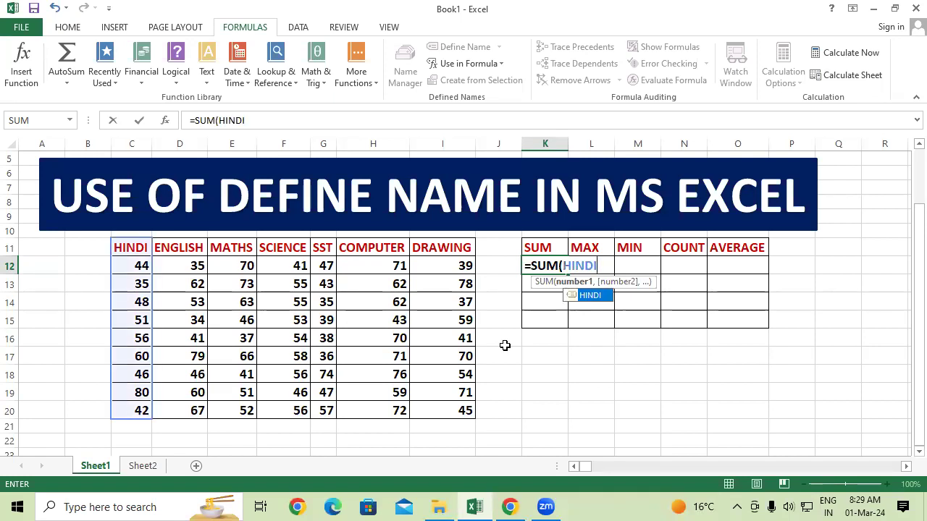
type(")")
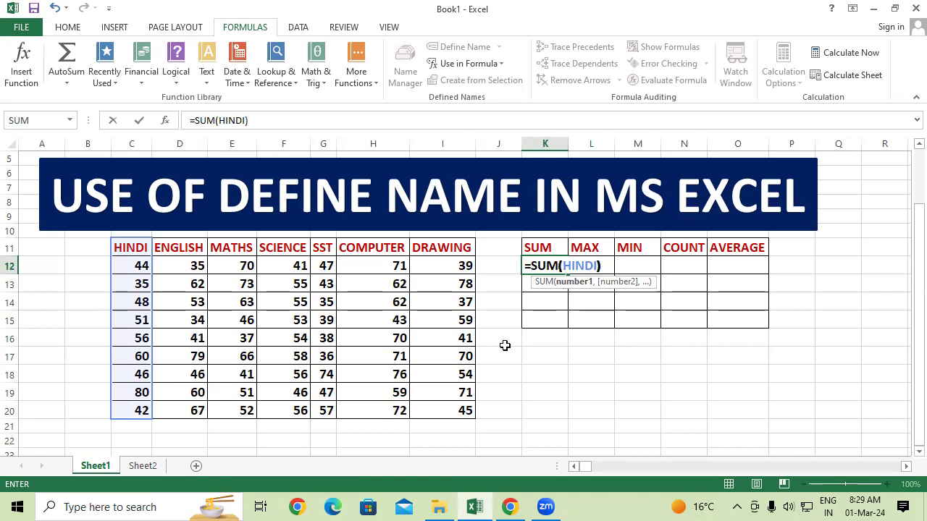
key("Return")
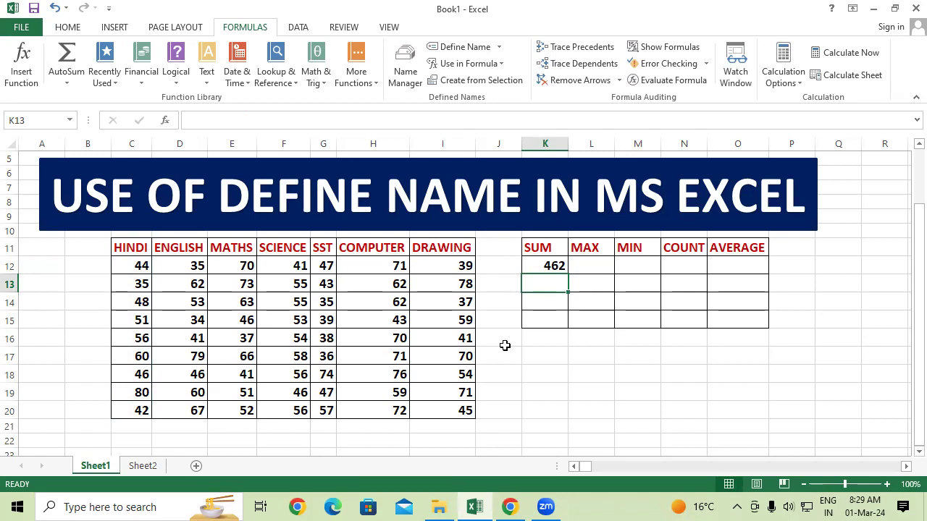
- Enter the formula =SUM(ENGLISH) in K13, the second cell under the SUM heading
type("=")
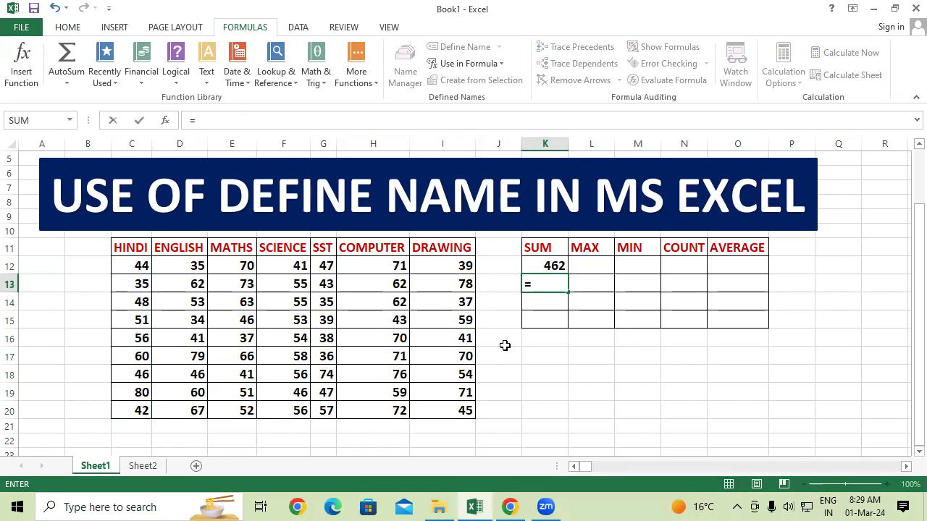
type("SUM(")
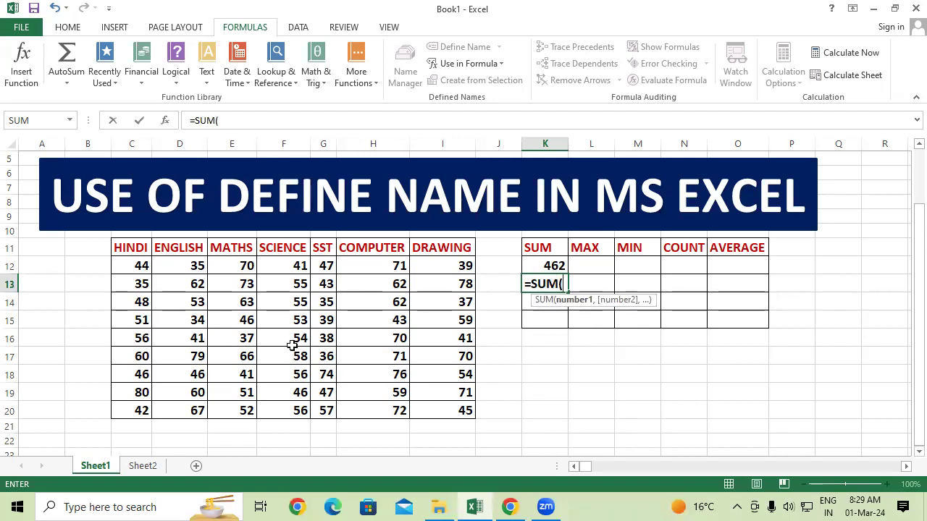
type("E")
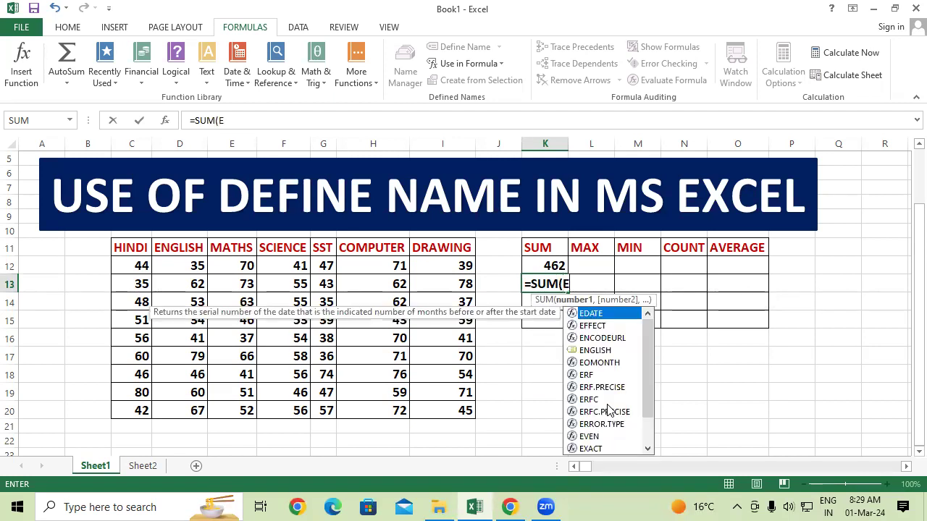
type("NGLIS")
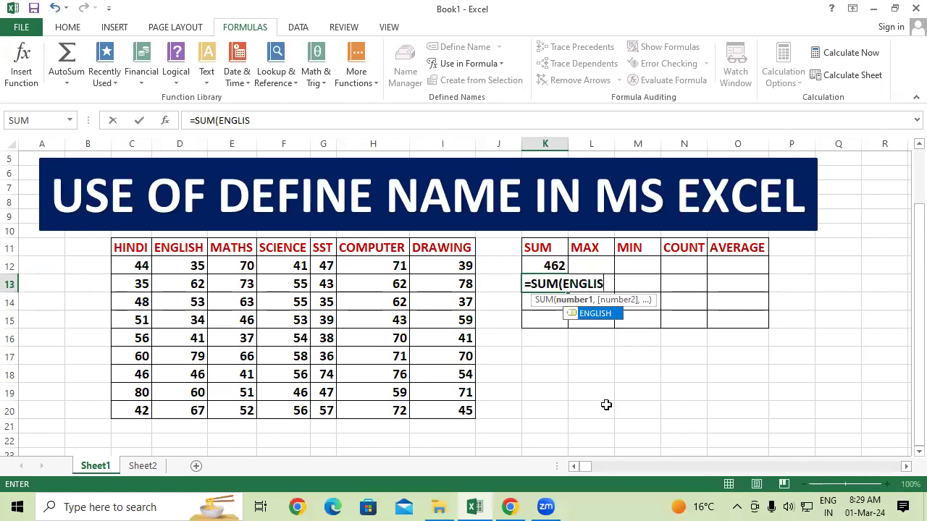
type("H)")
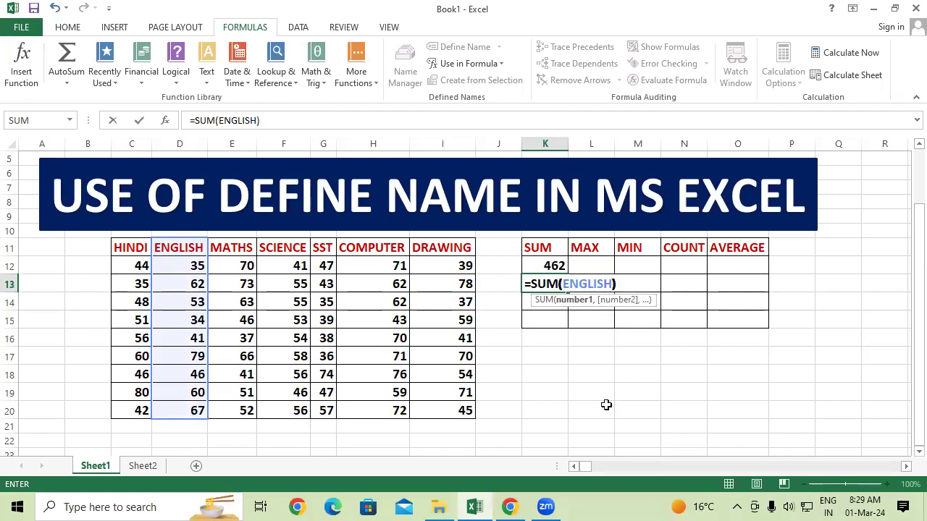
key("Return")
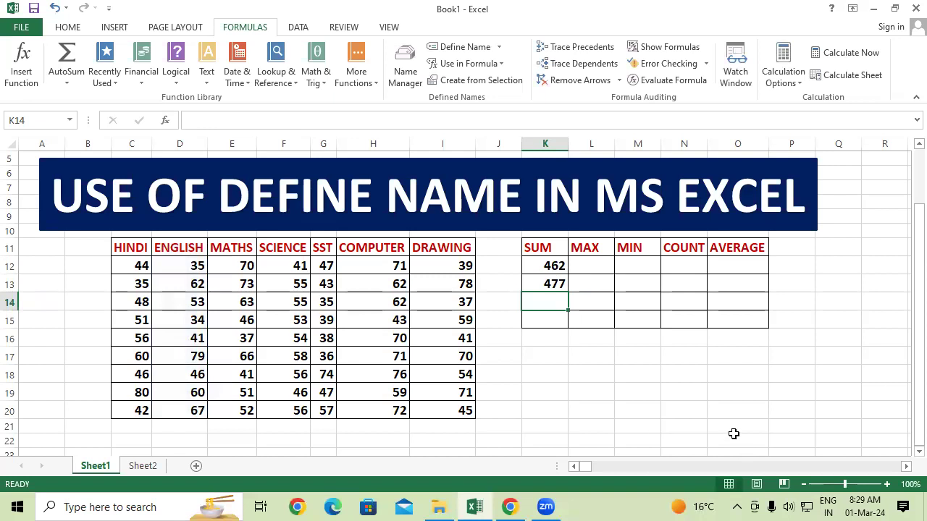
left_click(543, 356)
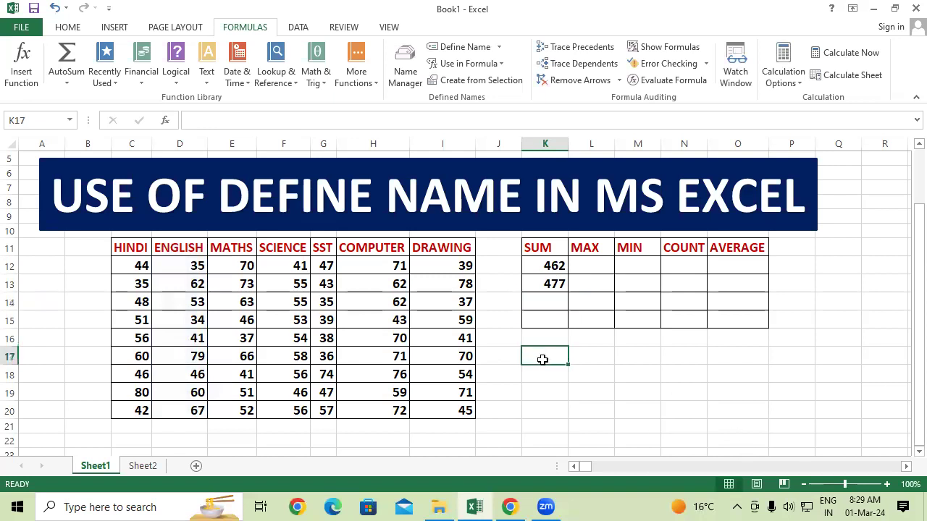
- Cross-check the English total by summing D12:D20 in D21, clear that cell, and select the English marks to read their sum
left_click(183, 428)
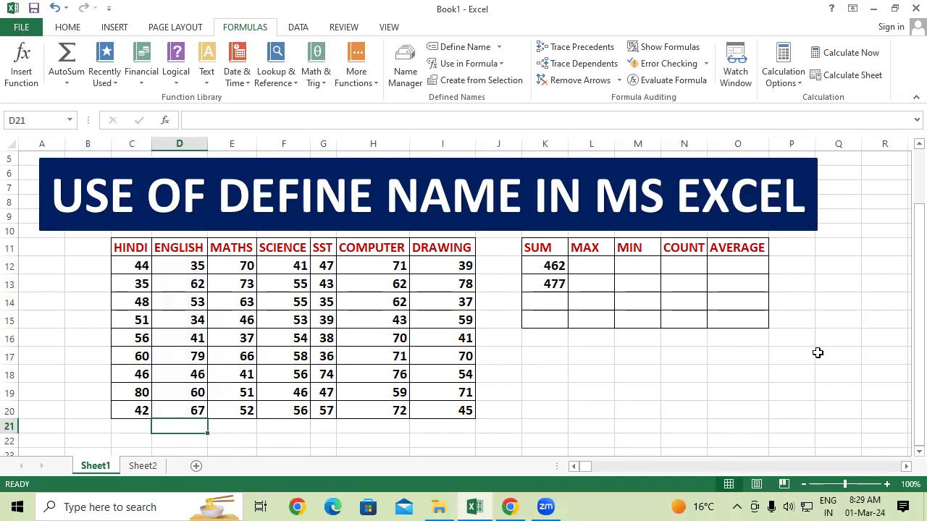
key("alt+equal")
key("Return")
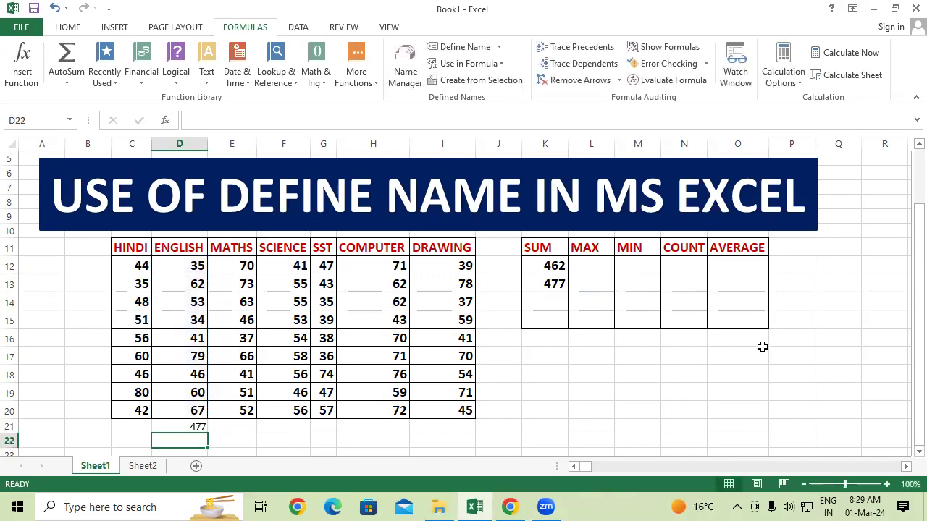
left_click(182, 428)
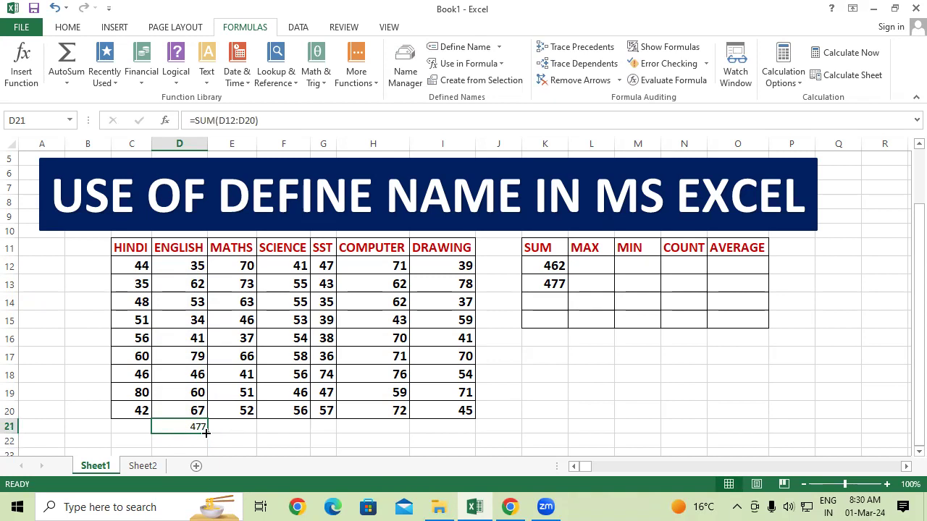
key("Delete")
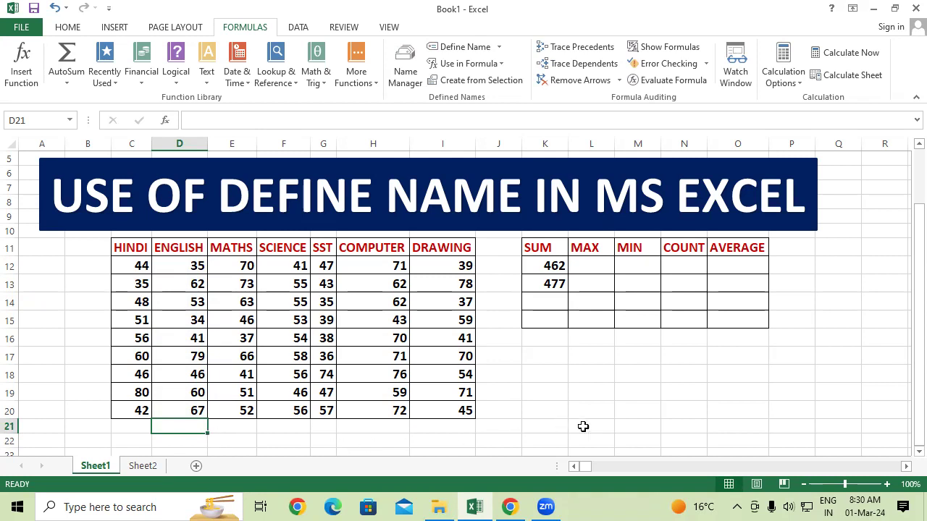
left_click(627, 426)
left_click_drag(181, 266, 161, 399)
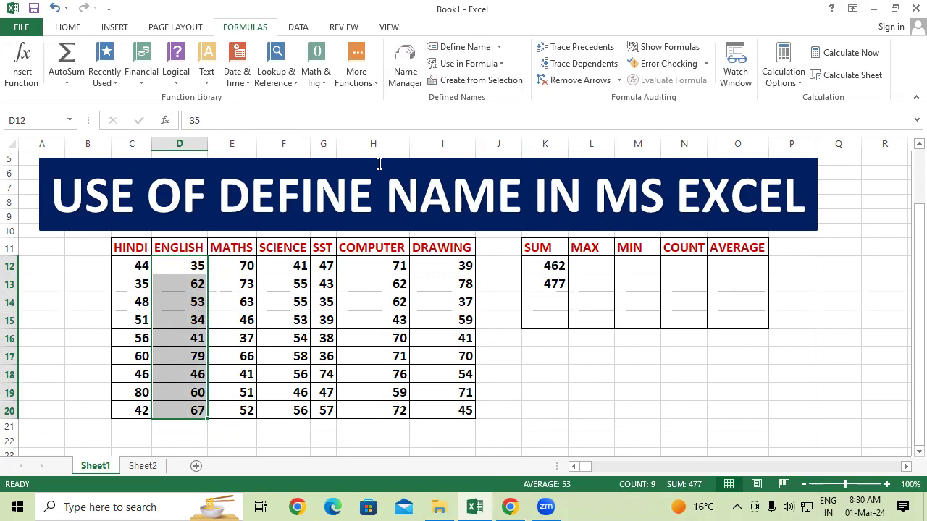
left_click(518, 288)
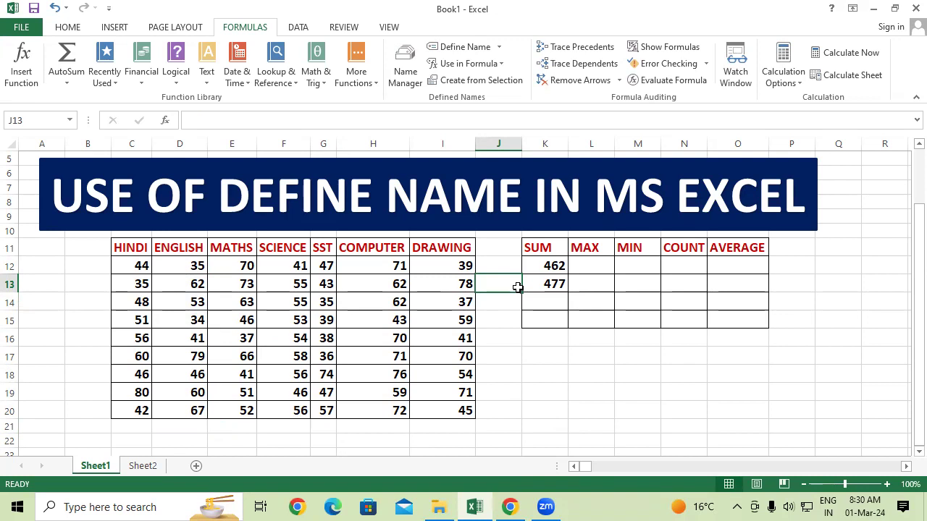
- Check the named Hindi range C11:C20 and enter the formula =MAX(HINDI) in L12 under the MAX heading
left_click(597, 266)
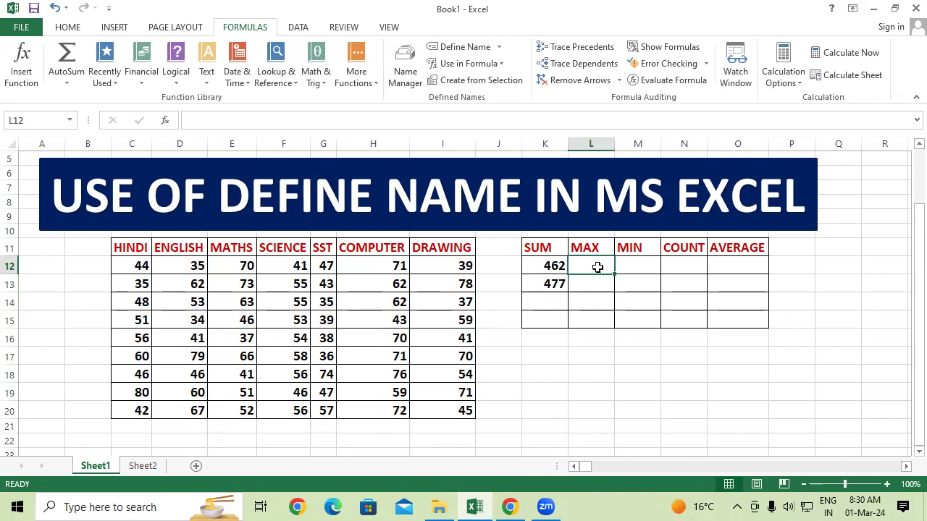
left_click_drag(123, 248, 128, 413)
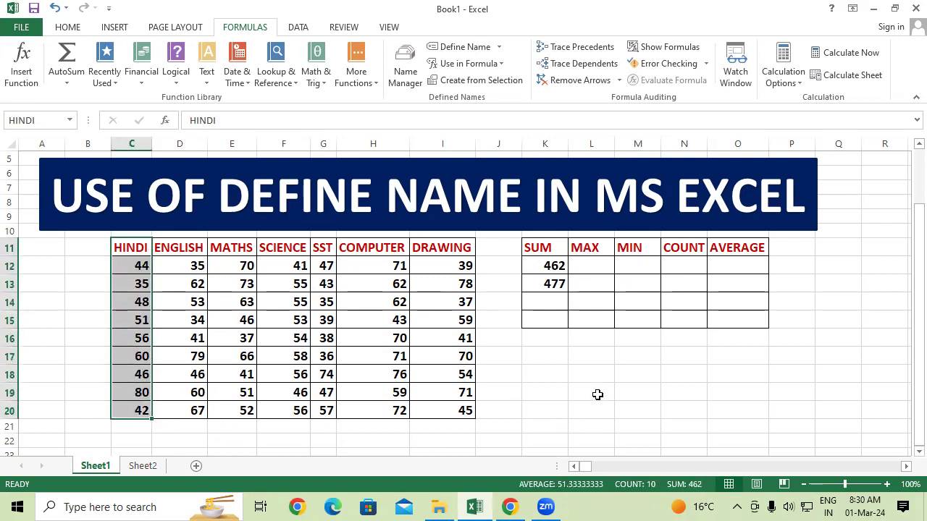
left_click(545, 393)
left_click(598, 266)
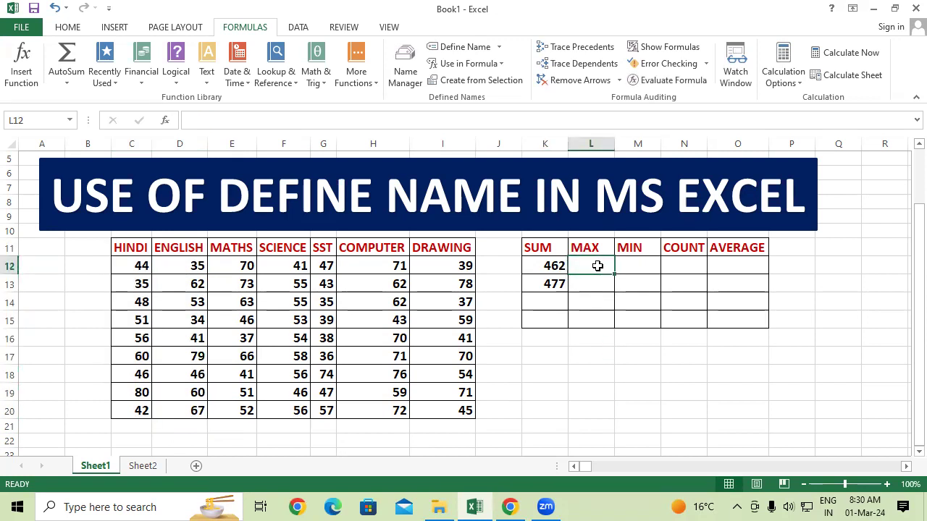
type("=")
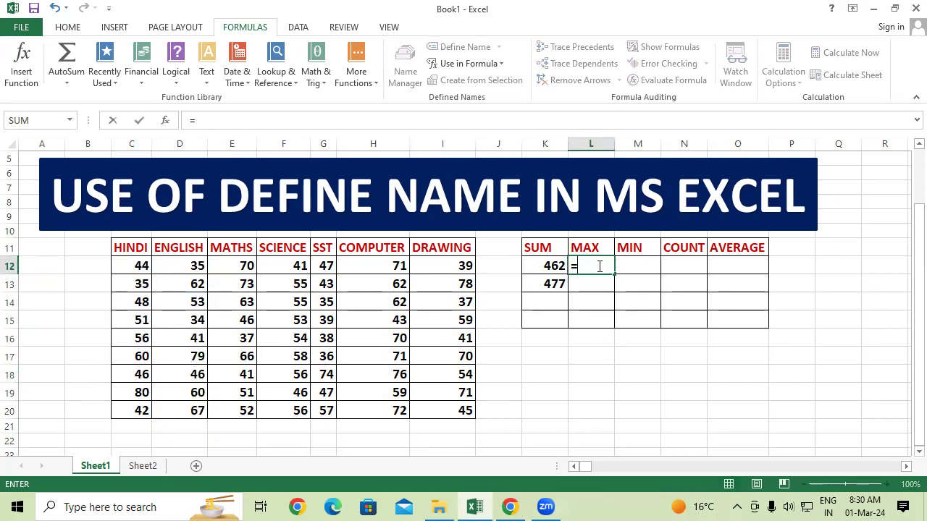
type("MAX(")
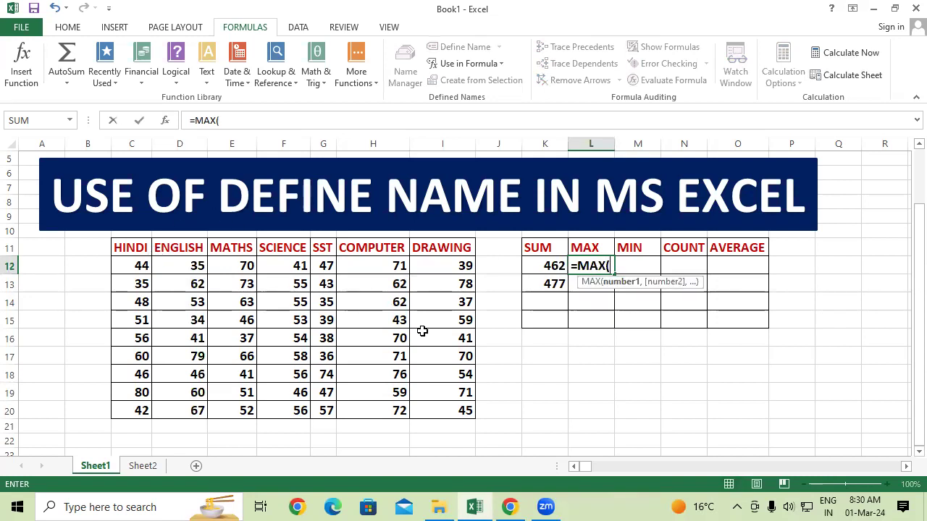
type("HIND")
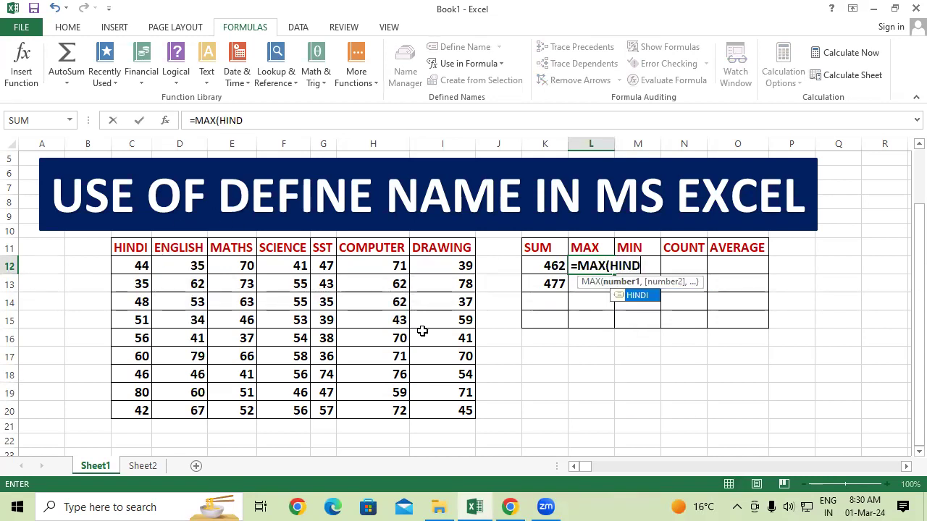
type("I)")
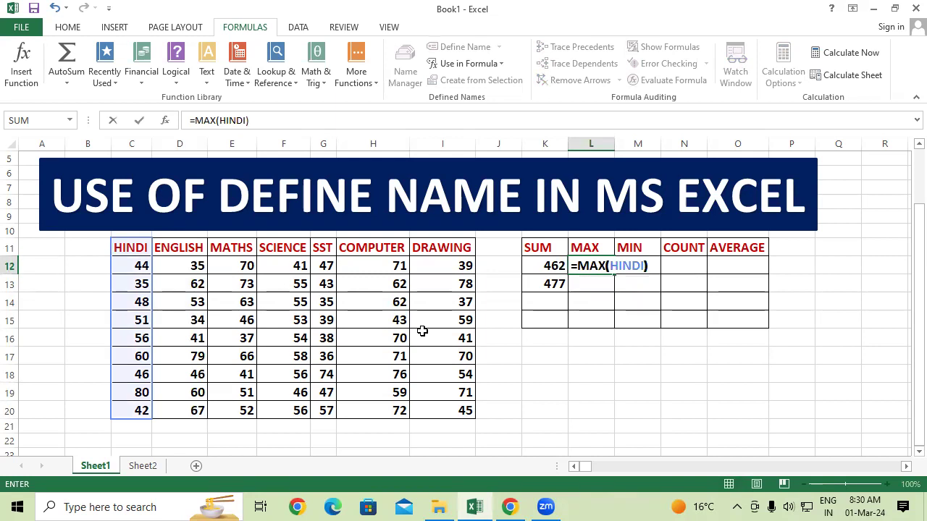
key("Return")
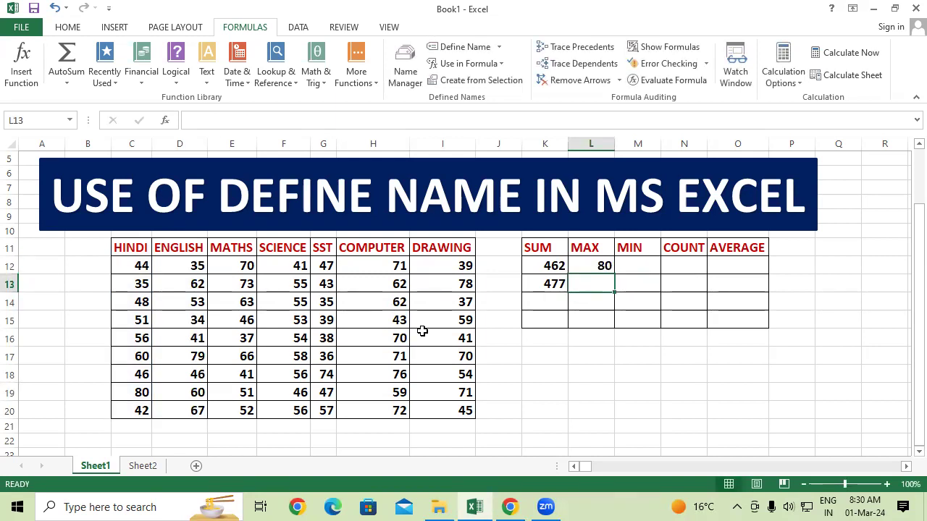
- Add four blank worksheets between Sheet1 and Sheet2, and switch to Sheet2
left_click(197, 466)
left_click(245, 465)
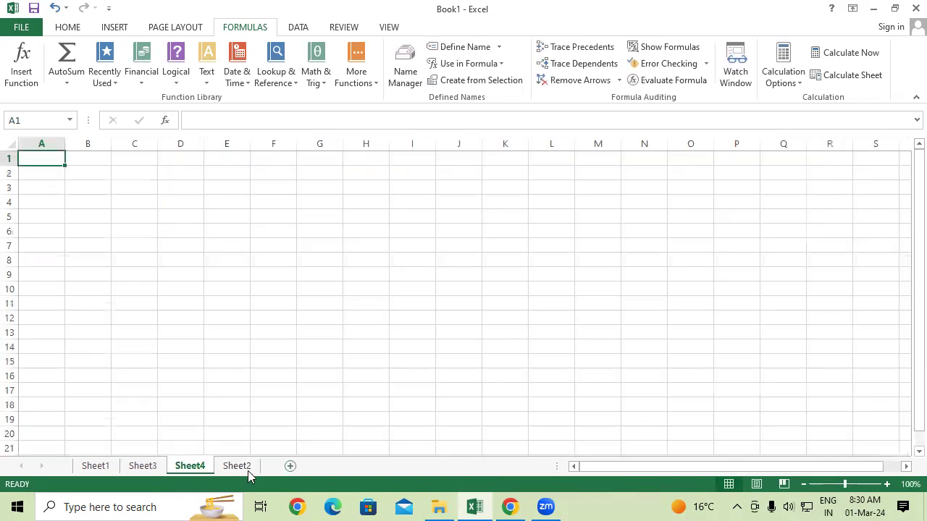
left_click(291, 469)
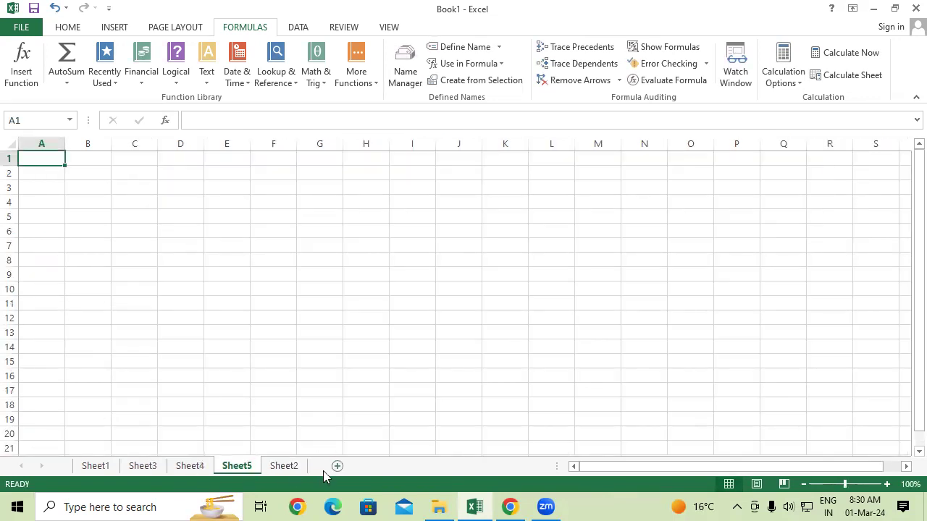
left_click(338, 468)
left_click(348, 466)
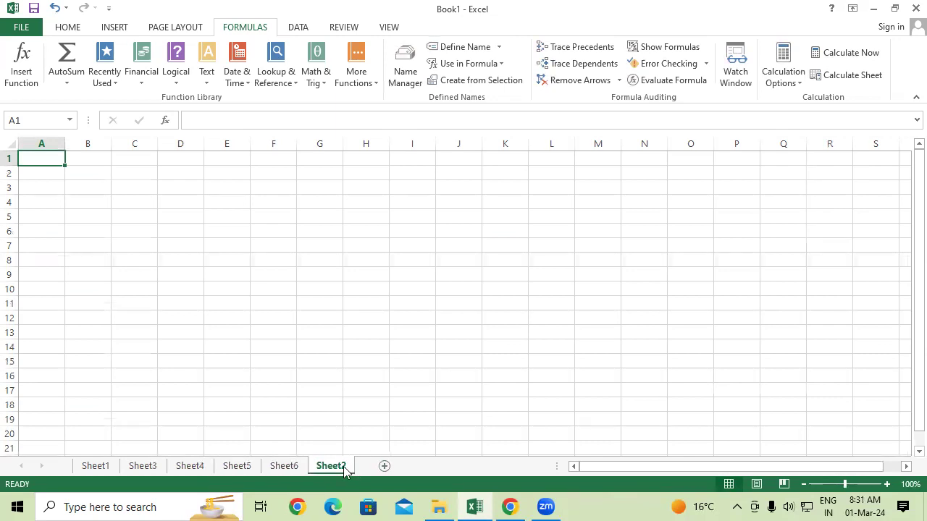
- Enter the formula =MAX(HINDI) in cell N6 of Sheet2 to use the name from another worksheet
left_click(647, 237)
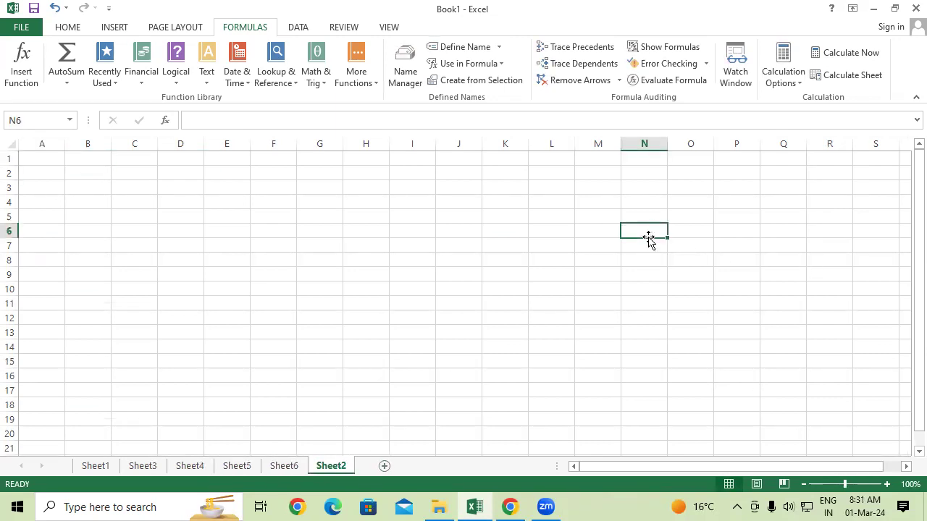
type("=MA")
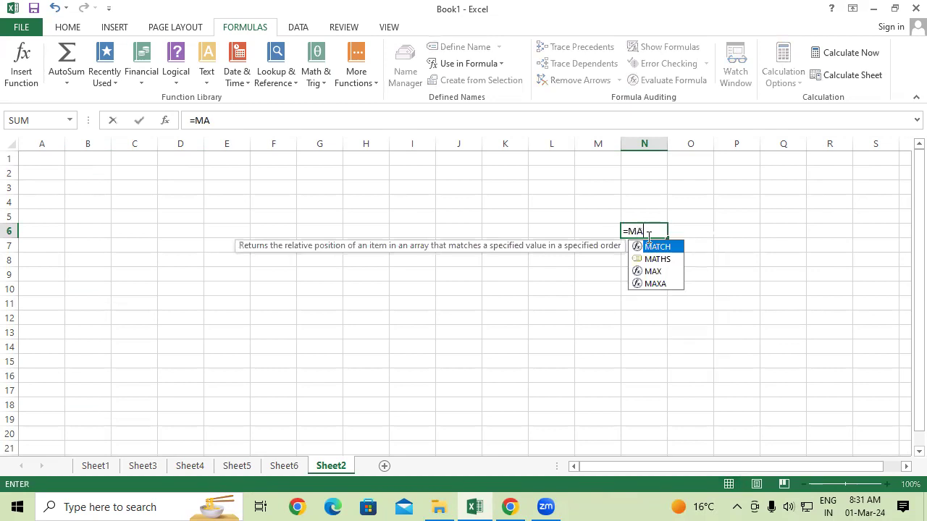
type("X(H")
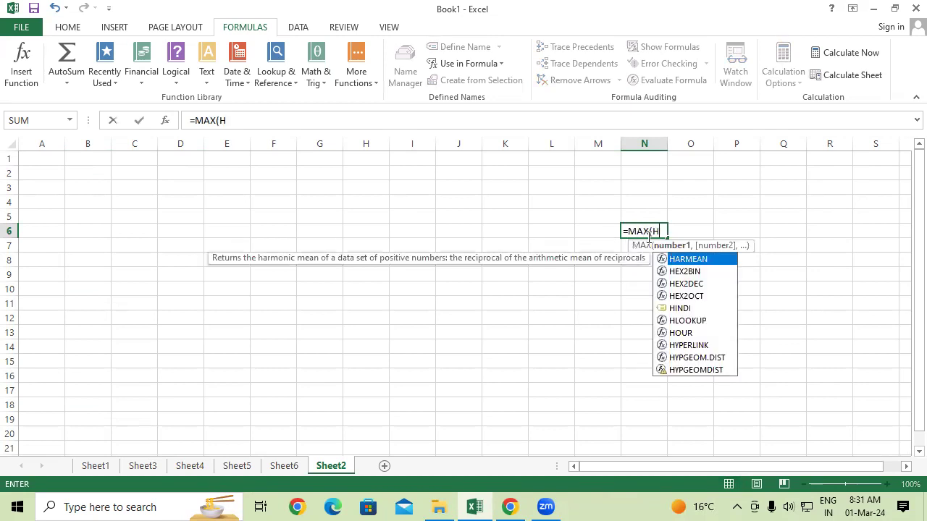
type("INDI")
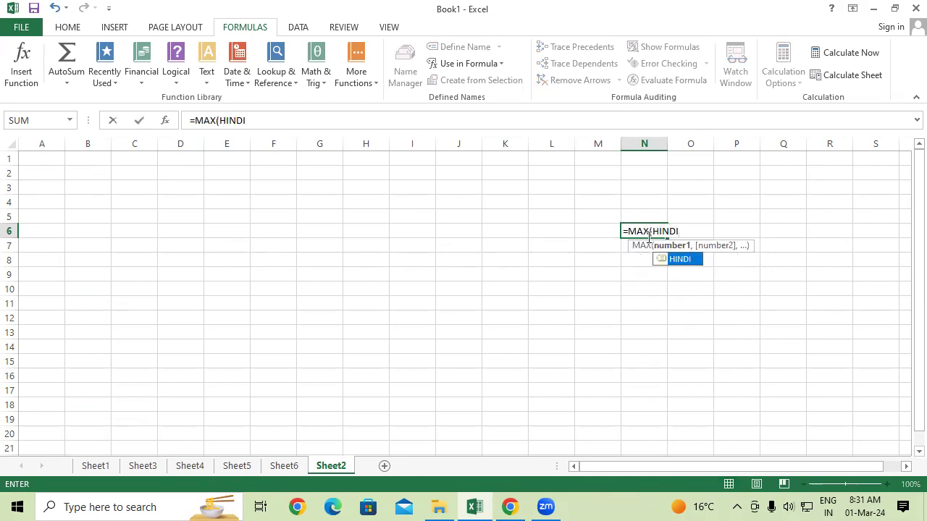
type(")")
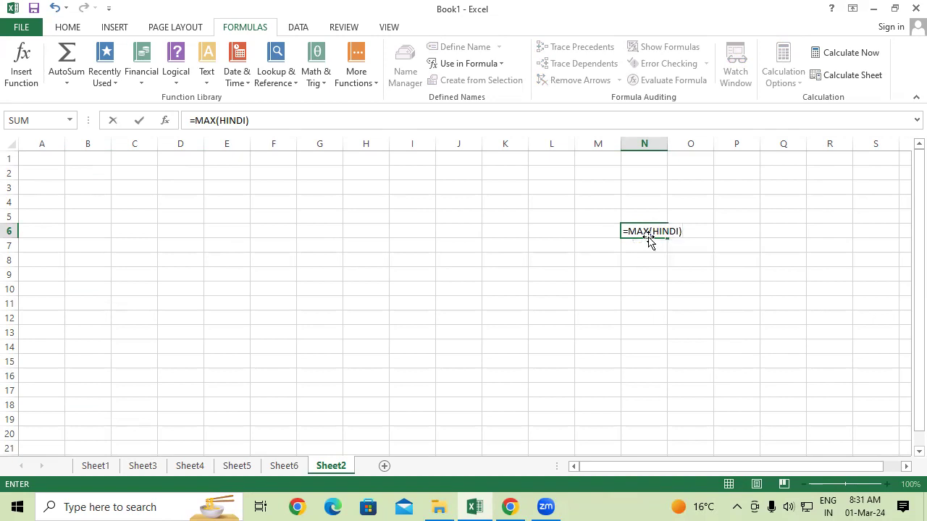
key("Return")
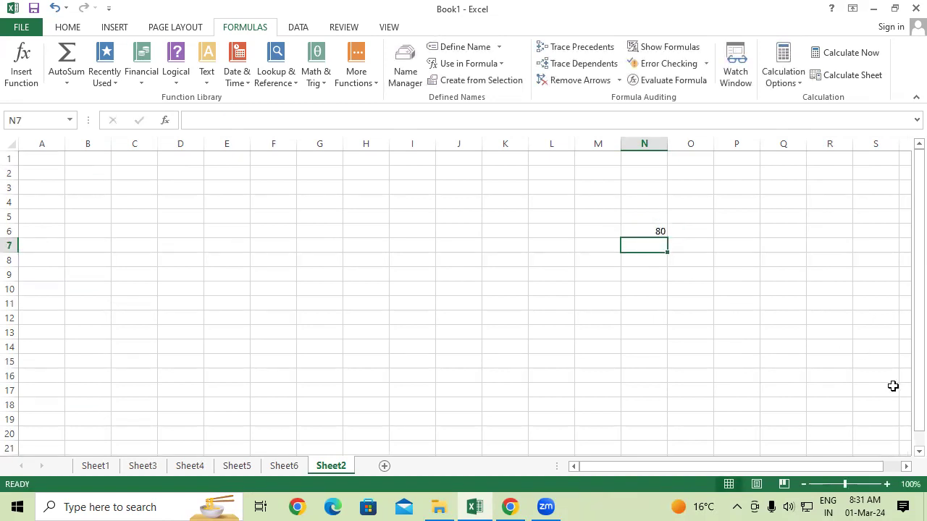
- Enter the formula =SUM(HINDI) in cell N7 of Sheet2, directly below the MAX formula
type("=SU")
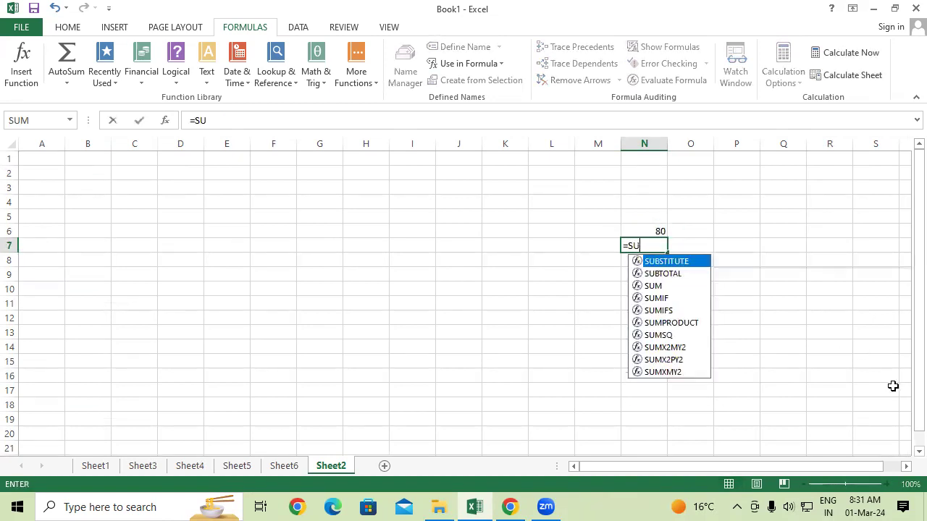
type("M(")
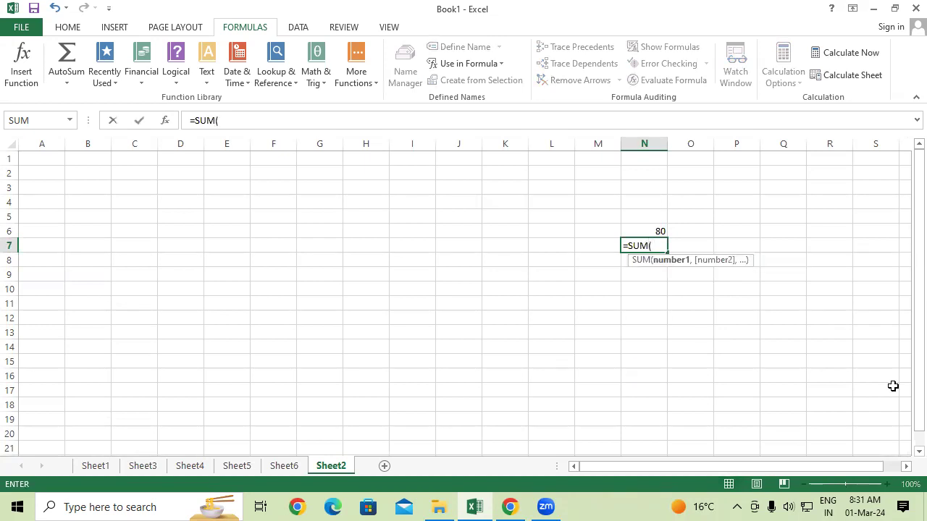
type("HINDI")
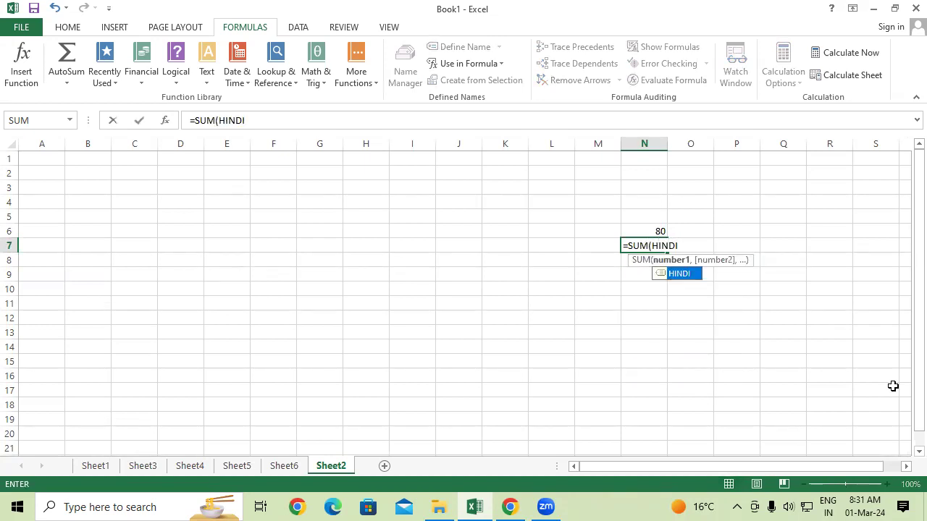
type(")")
key("Return")
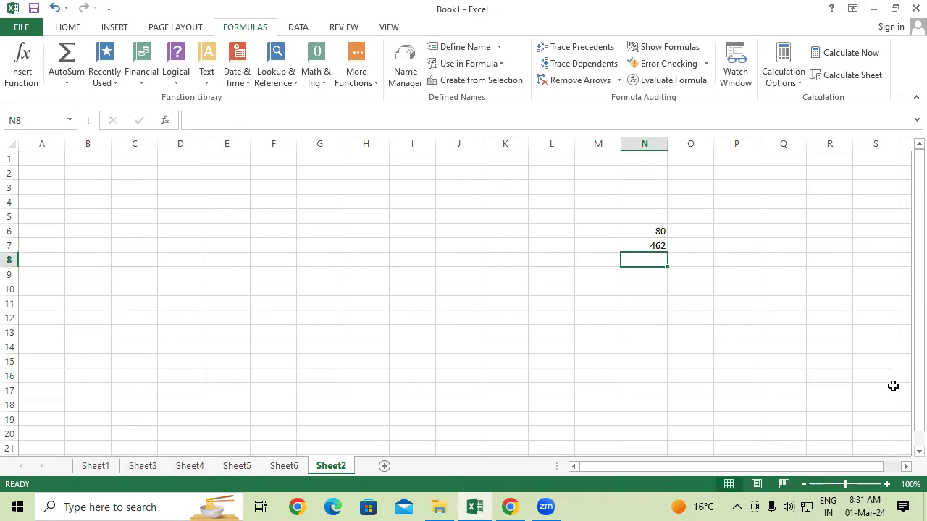
- Enter the formula =SUM(DRAWING) in cell P7 of Sheet2
left_click(733, 250)
type("=")
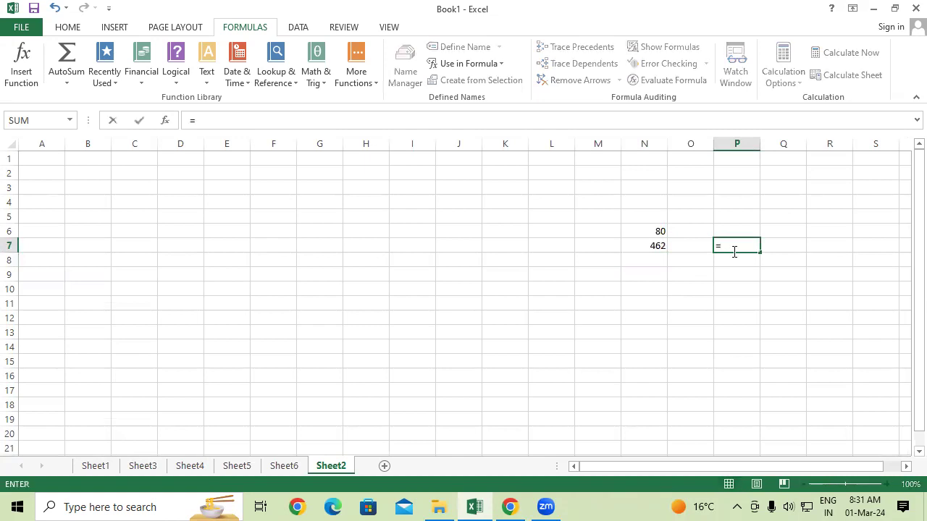
type("SUM")
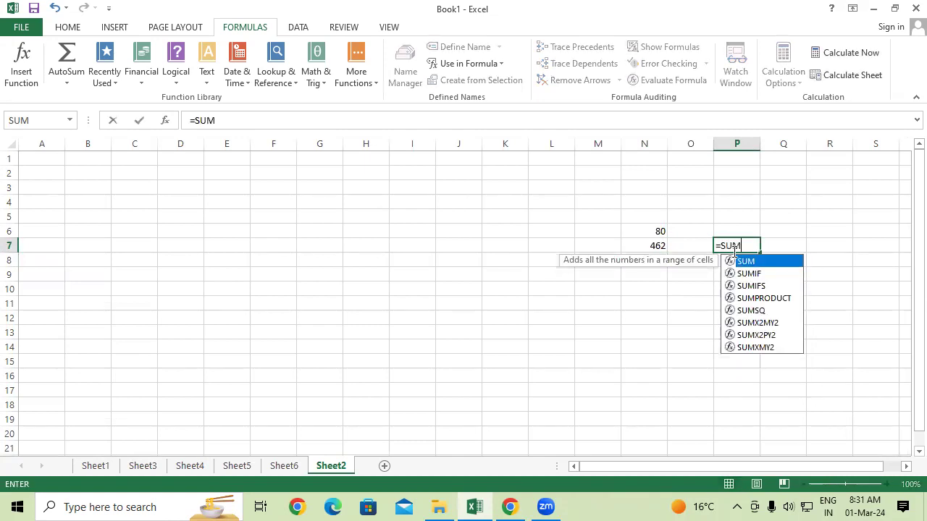
type("(DRAWING")
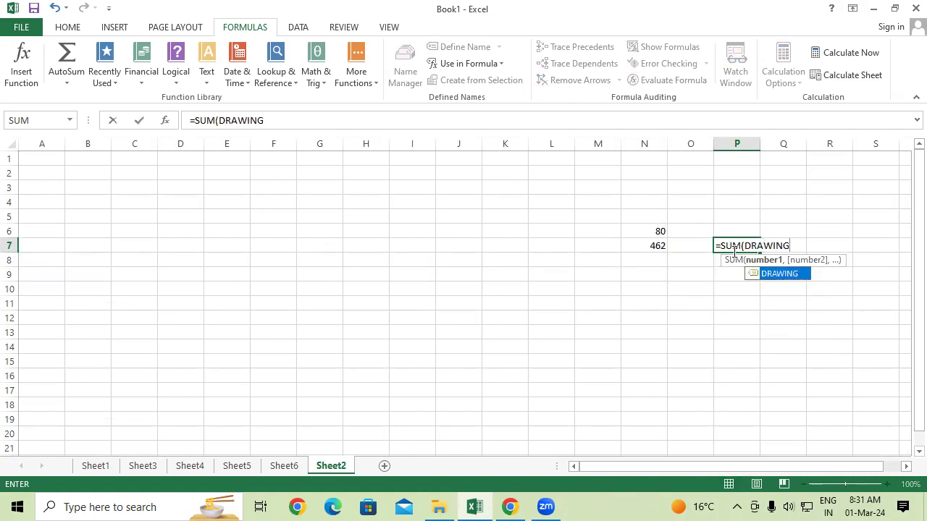
type(")")
key("Return")
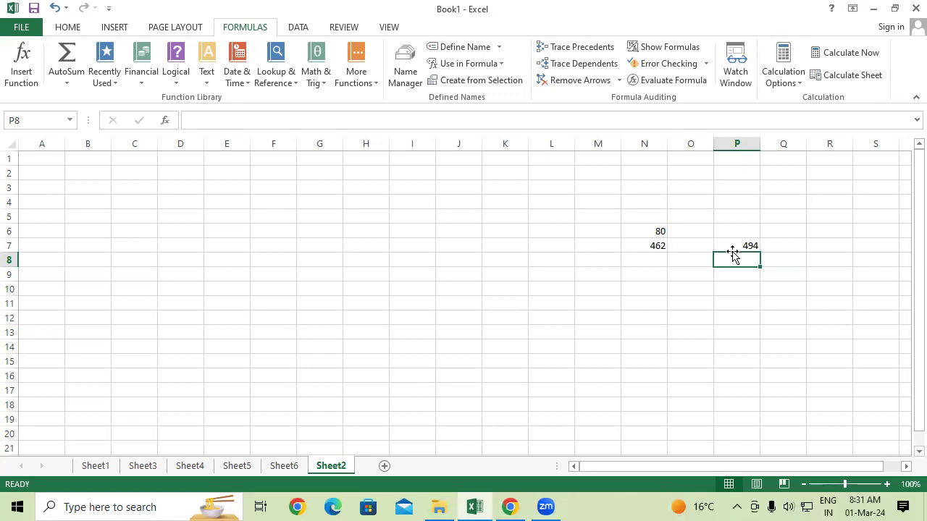
- Return to Sheet1 and inspect the English sum formula in K13 under the SUM heading
left_click(100, 467)
left_click(620, 372)
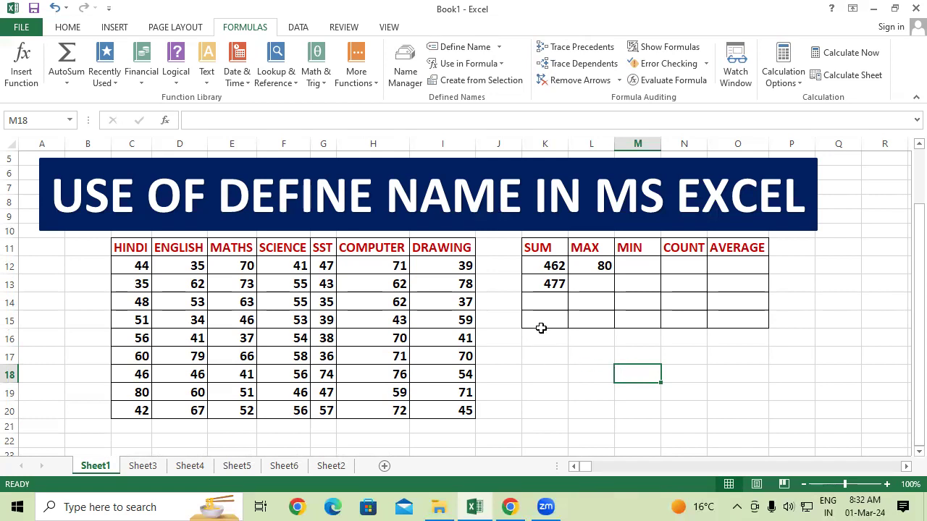
left_click(555, 286)
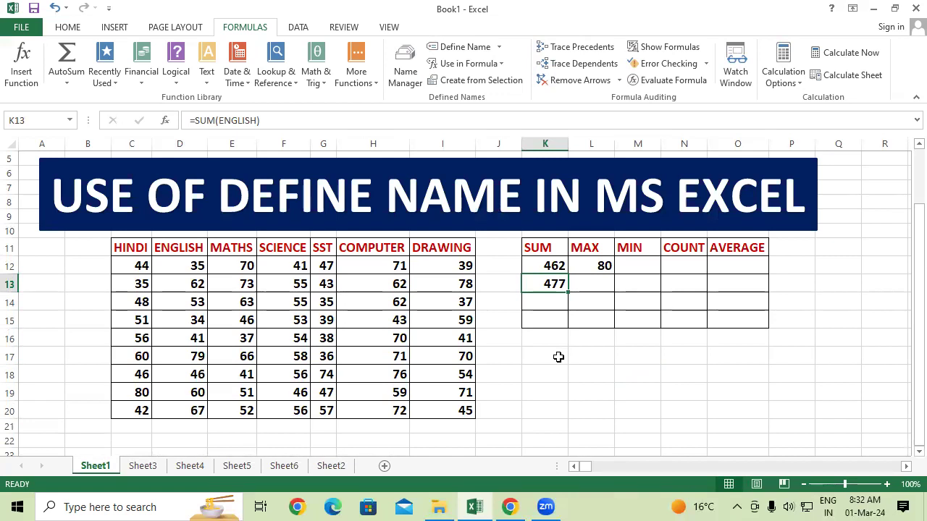
left_click(856, 294)
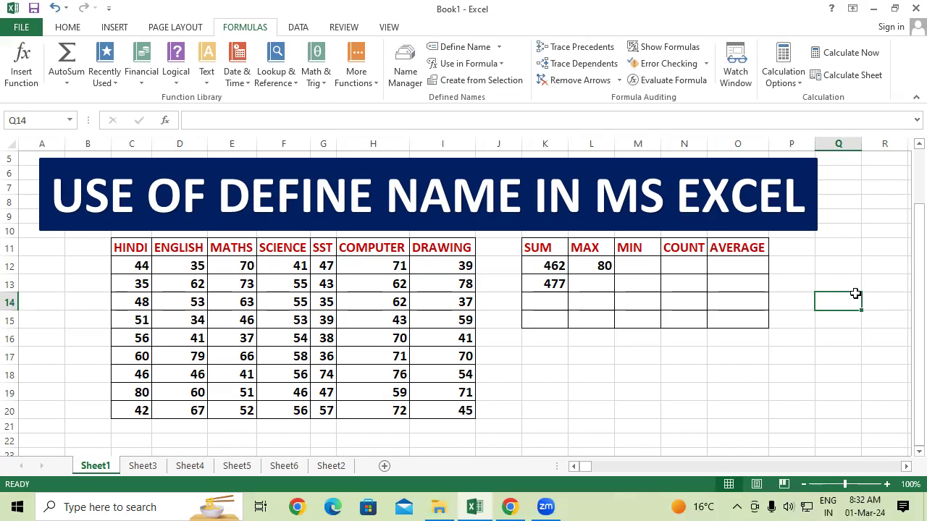
- Trace the precedents of the English sum in K13, and remove the tracer arrows
left_click(555, 285)
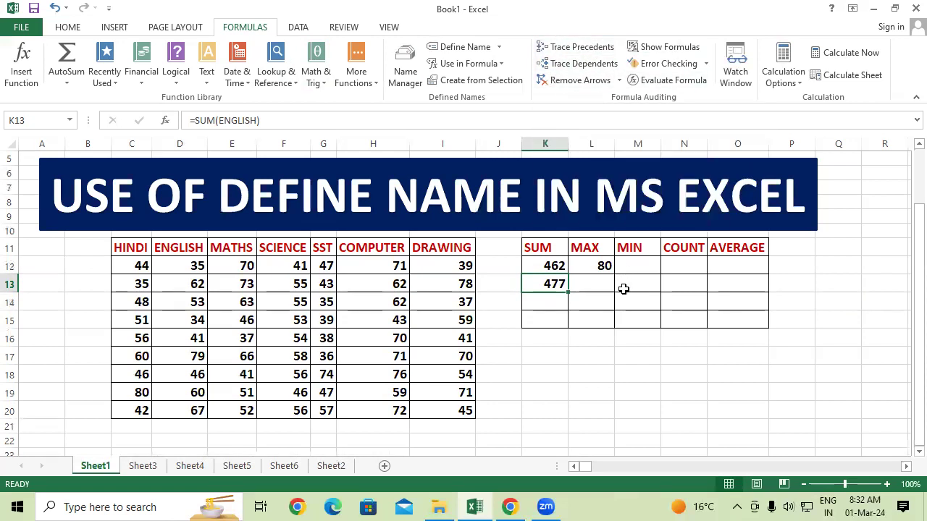
left_click(584, 49)
left_click_drag(819, 325, 825, 330)
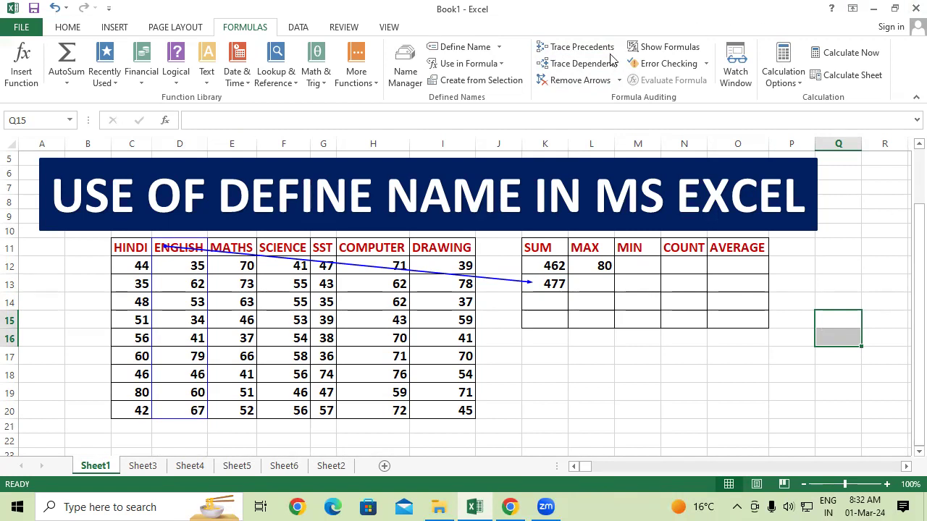
left_click(588, 82)
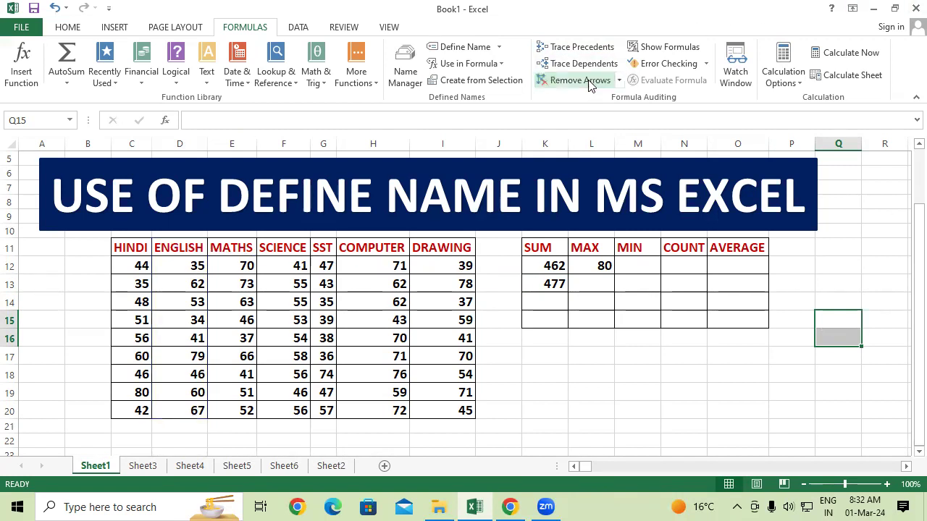
- Enter the formula =SUM(SCIENCE) in cell O20 of Sheet1, below the results table
left_click(725, 413)
type("=")
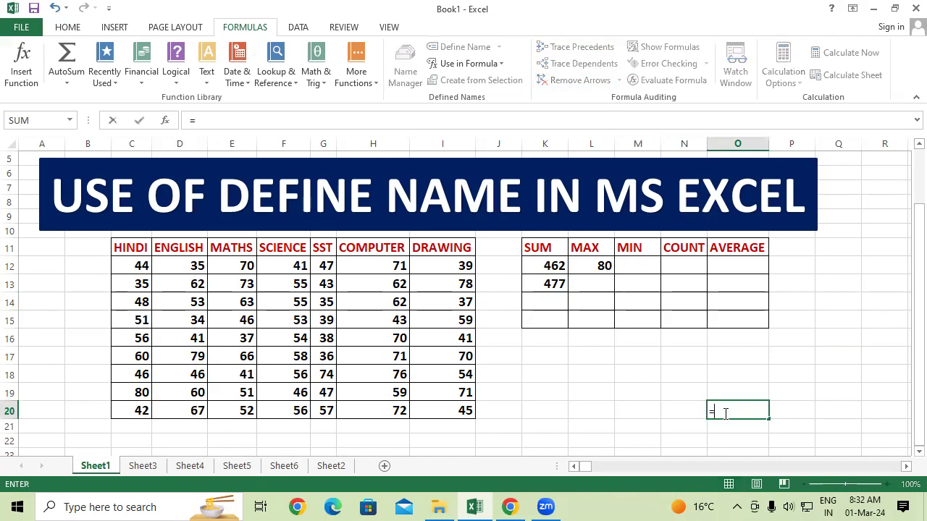
type("SUM")
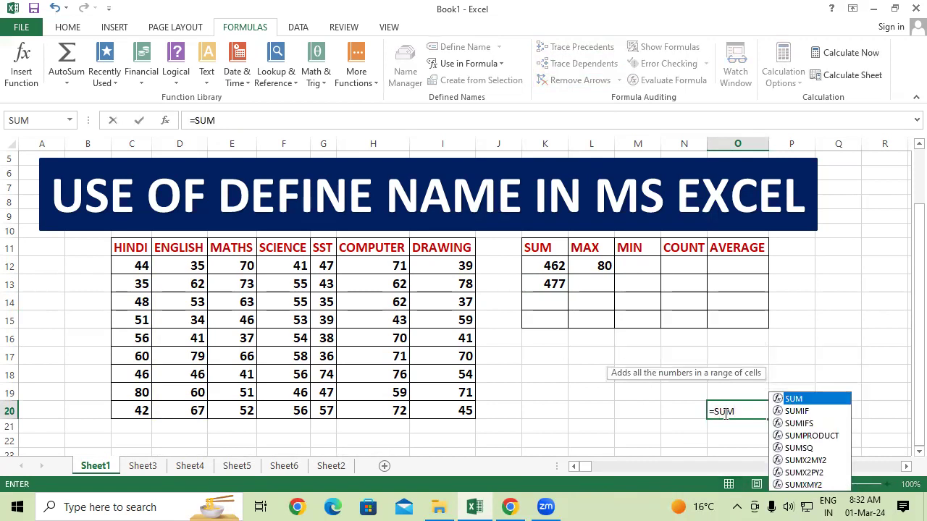
type("(")
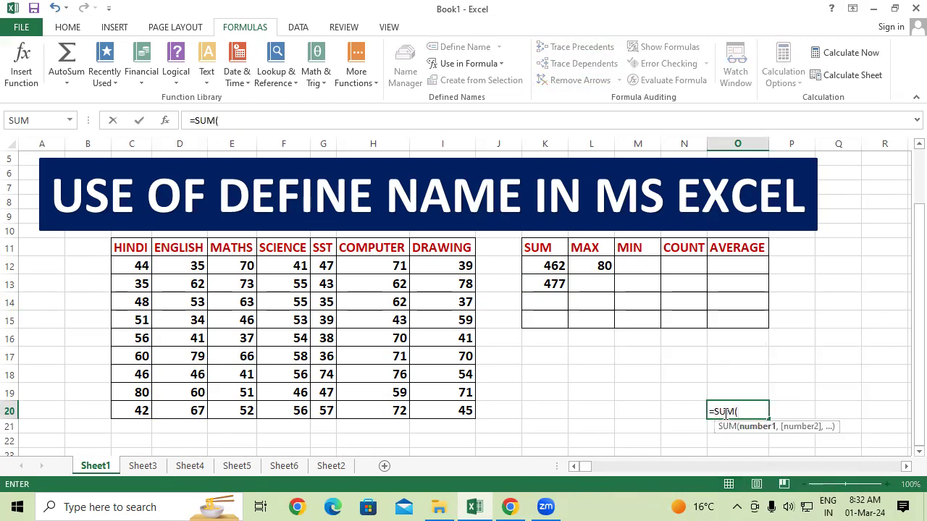
type("E")
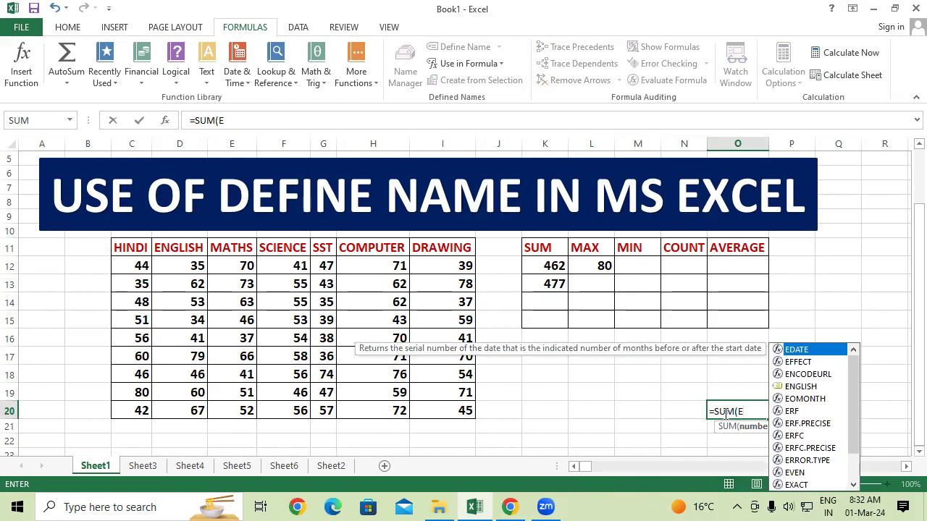
key("BackSpace")
type("S")
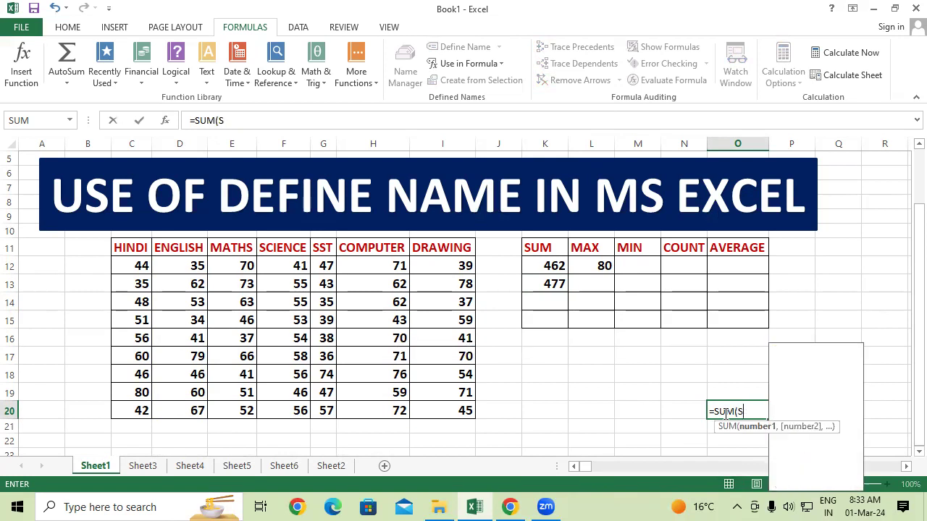
type("CIENCE)")
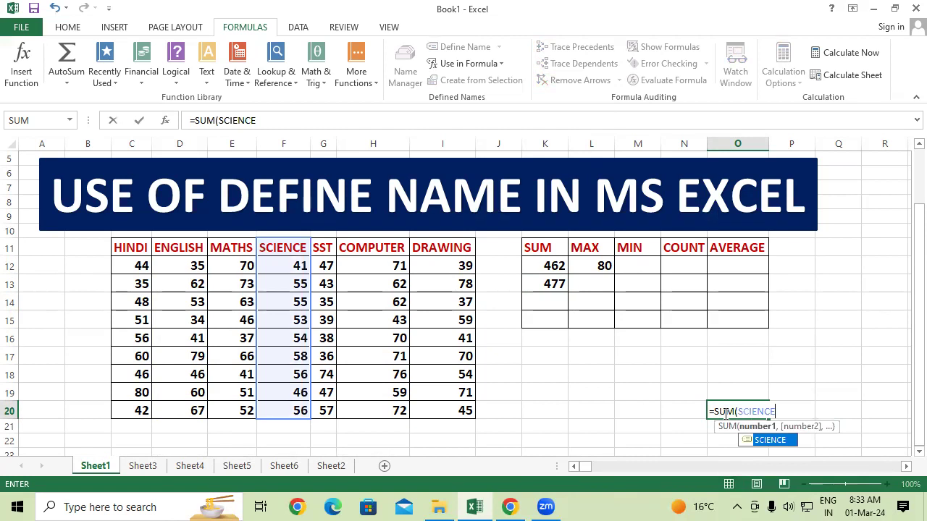
key("Return")
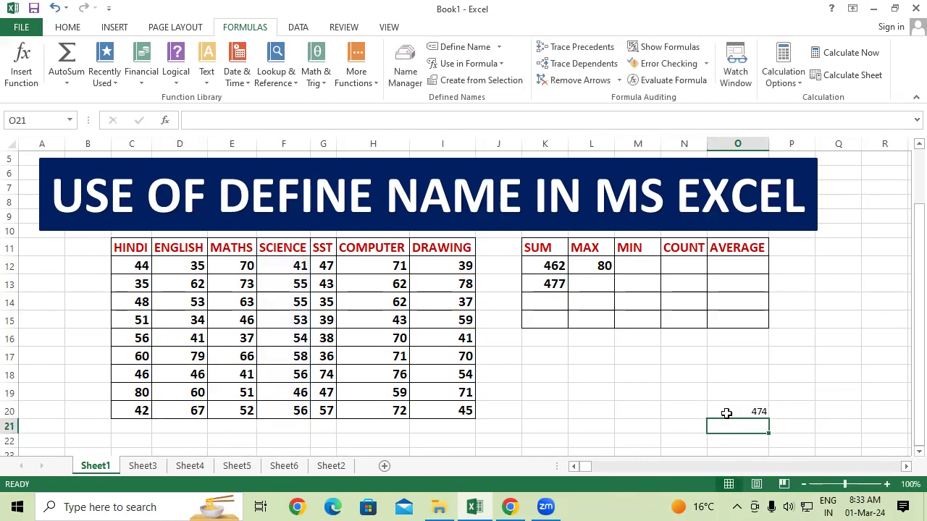
- Trace the precedents of the Science sum formula in O20
left_click(809, 356)
left_click(741, 409)
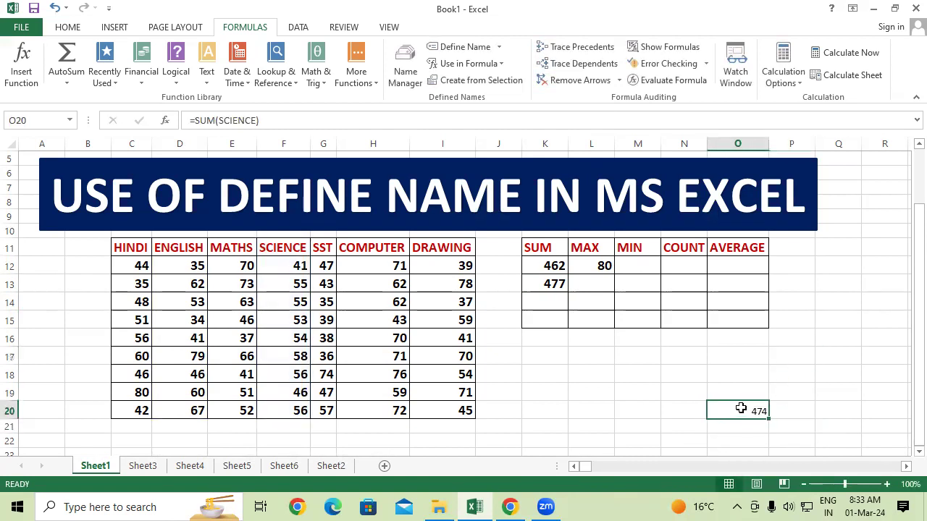
left_click(583, 49)
left_click(846, 310)
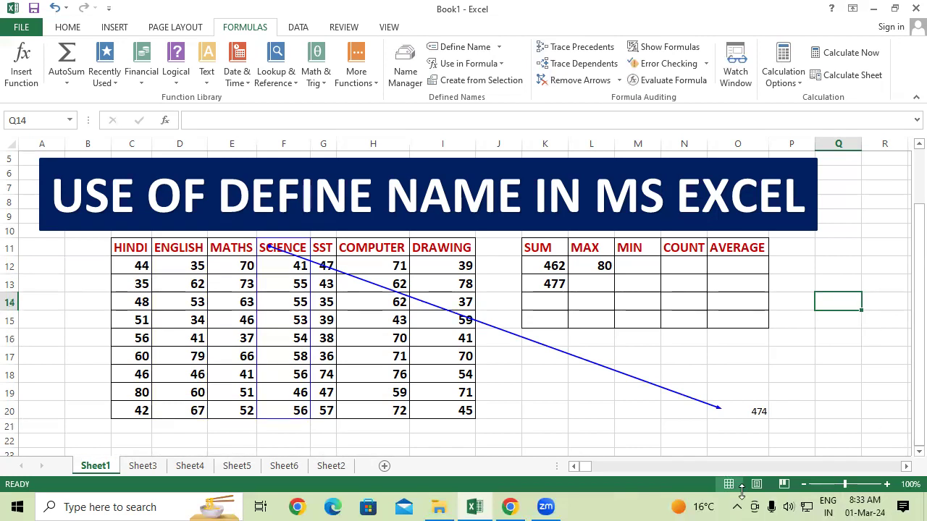
- Enter the formula =SUM(SCIENCE) in the far-off cell XFB12 of Sheet1
left_click_drag(584, 466, 896, 465)
left_click(810, 264)
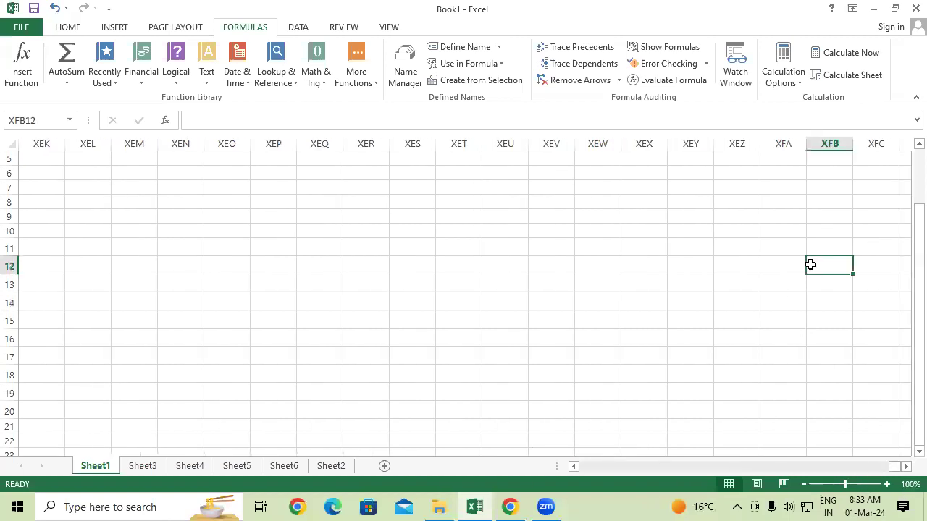
type("=")
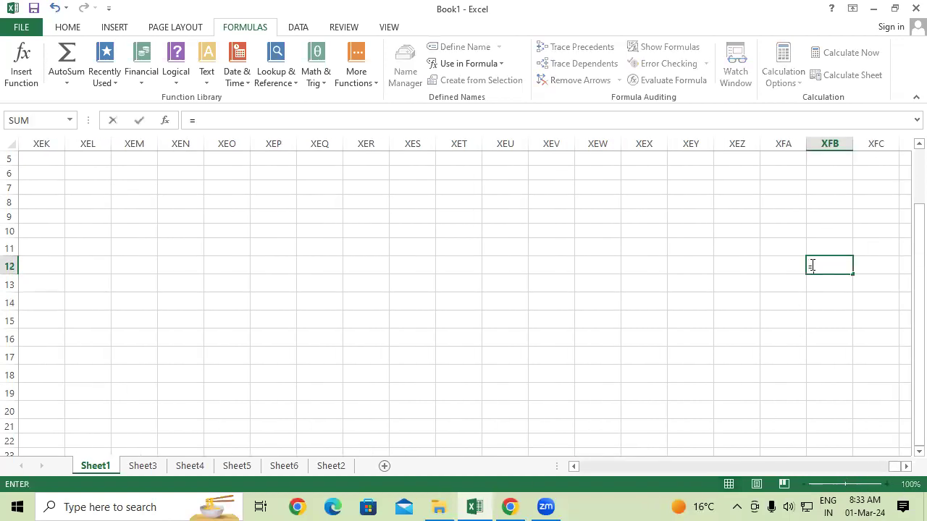
type("SUM(")
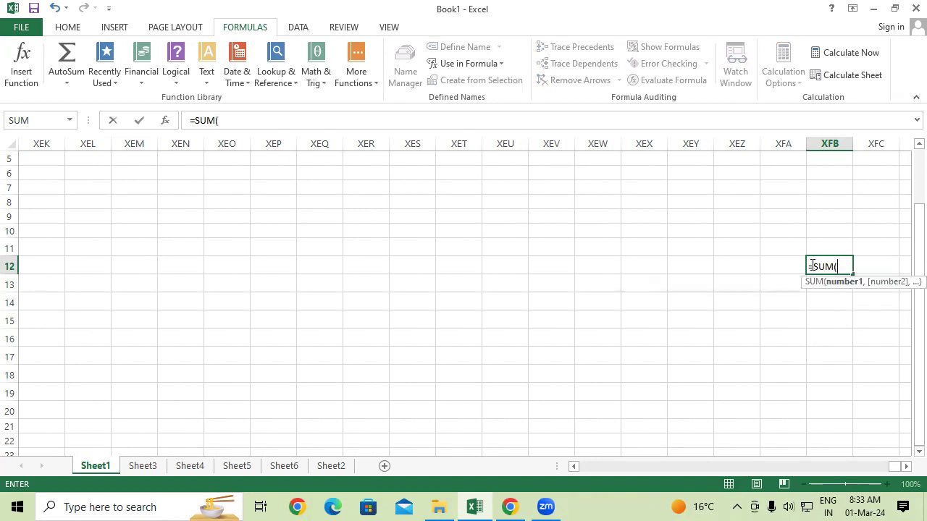
type("SCI")
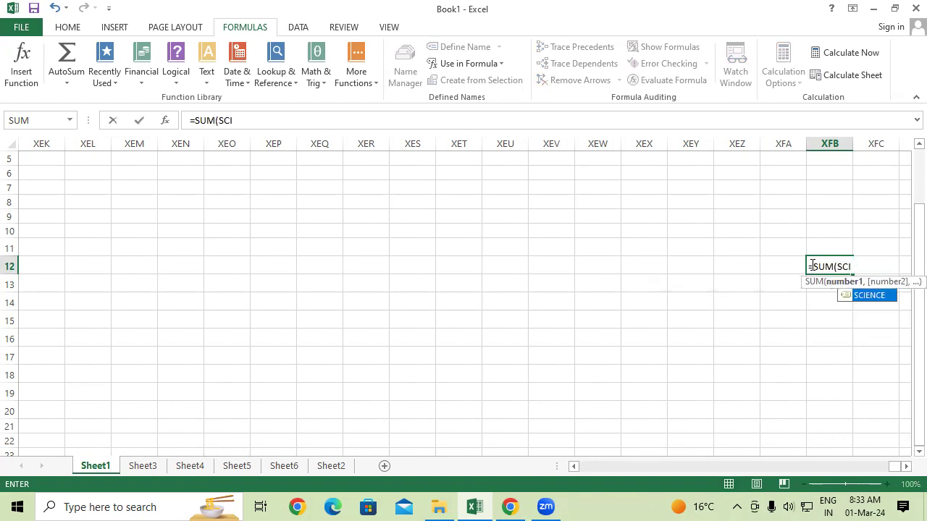
type("ENCE)")
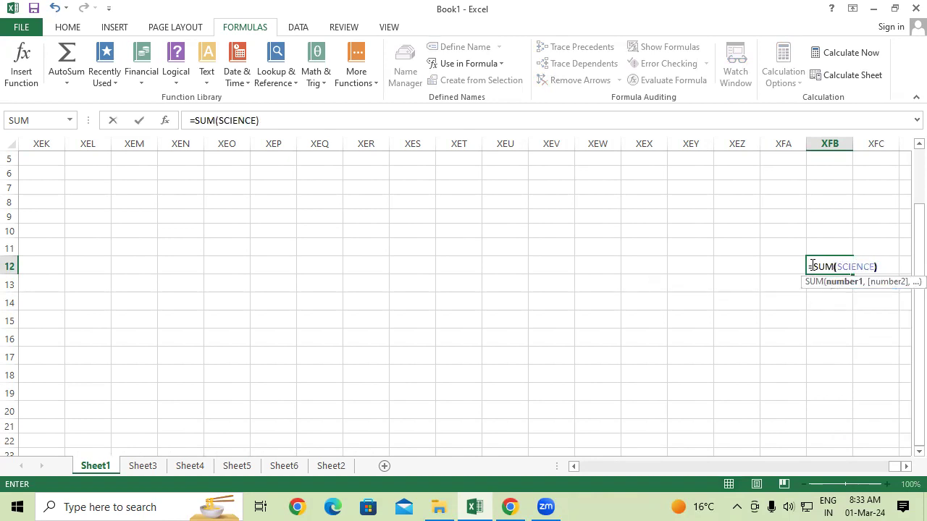
key("Return")
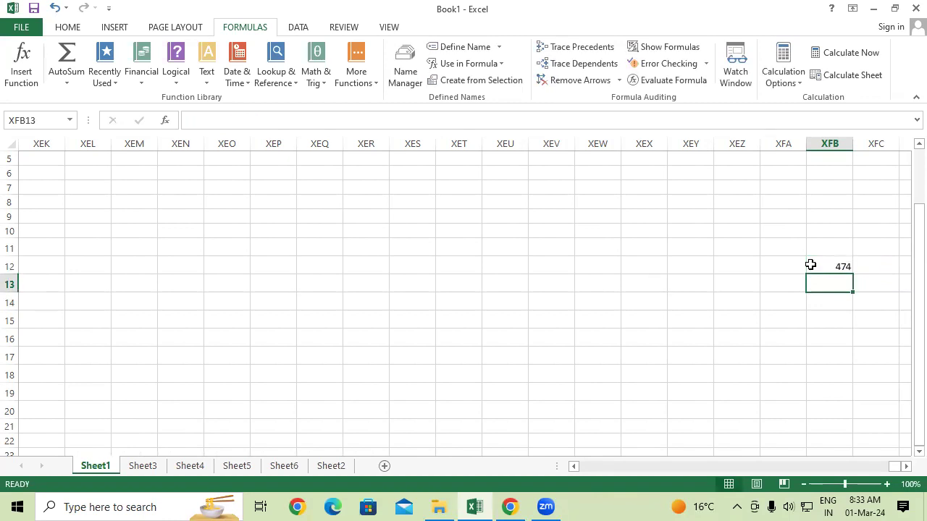
- Trace the precedents of XFB12 back to the Science column, and remove all tracer arrows from Sheet1
left_click(830, 265)
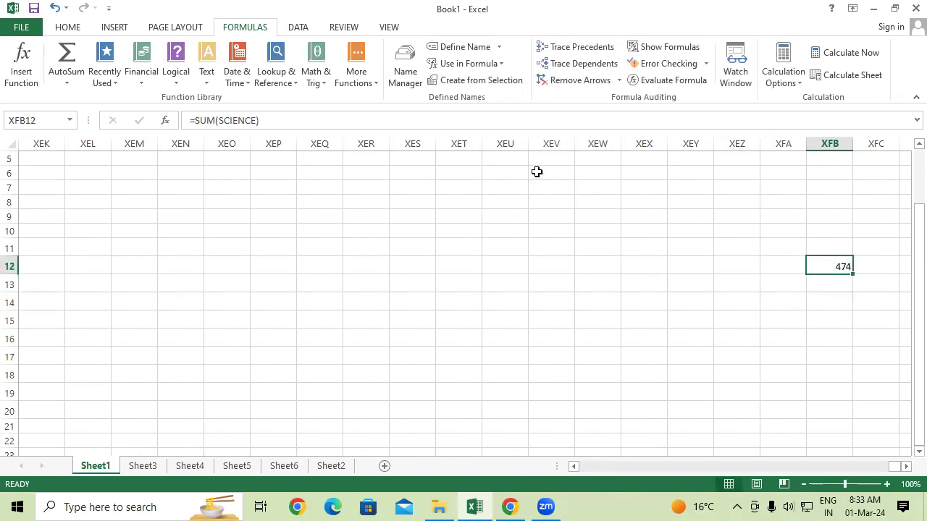
left_click(583, 49)
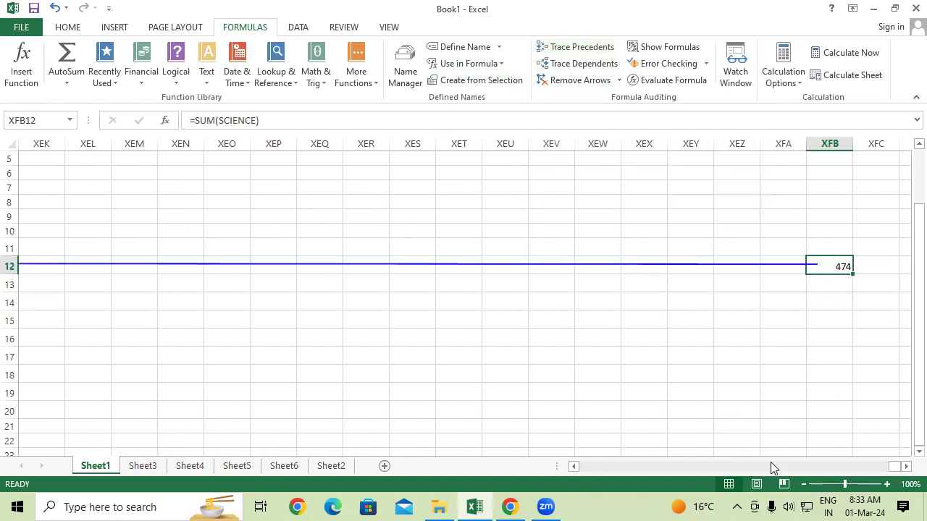
left_click_drag(894, 470, 766, 469)
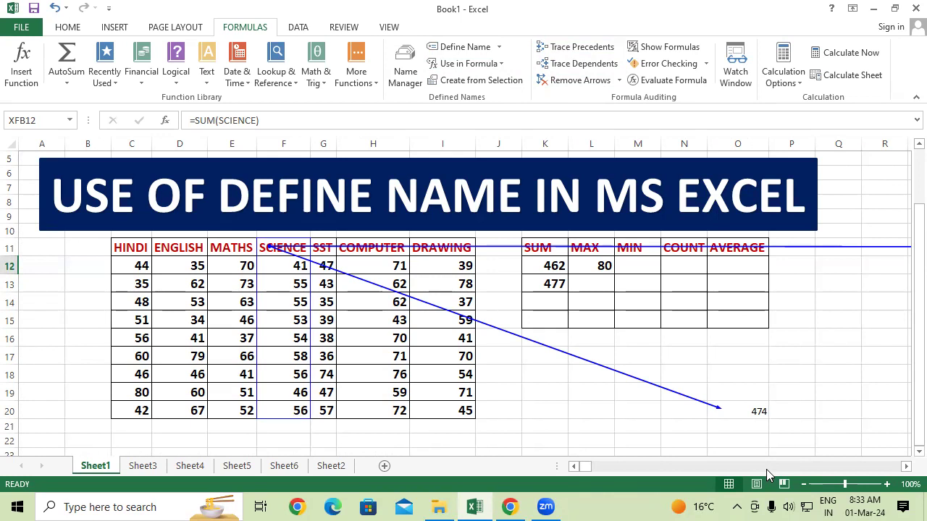
scroll(722, 428, "down", 1)
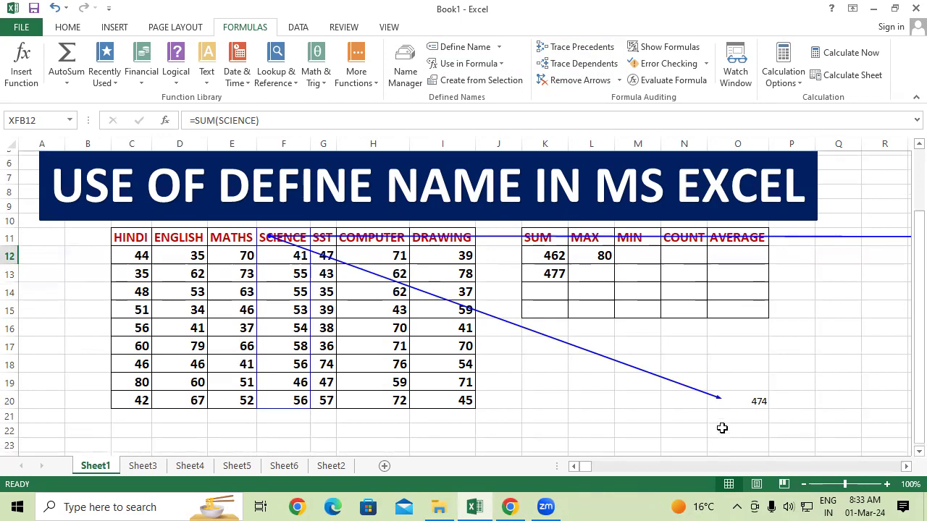
scroll(728, 385, "down", 2)
scroll(729, 384, "up", 3)
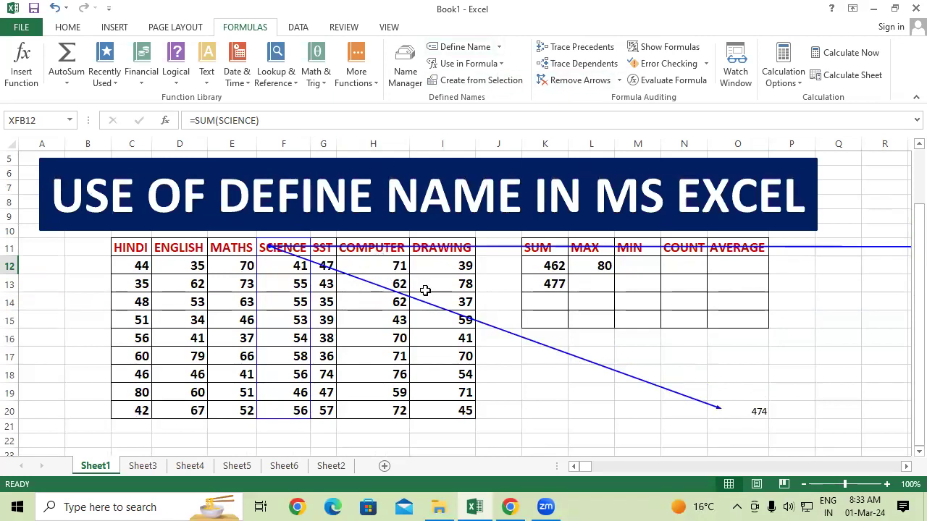
left_click(577, 81)
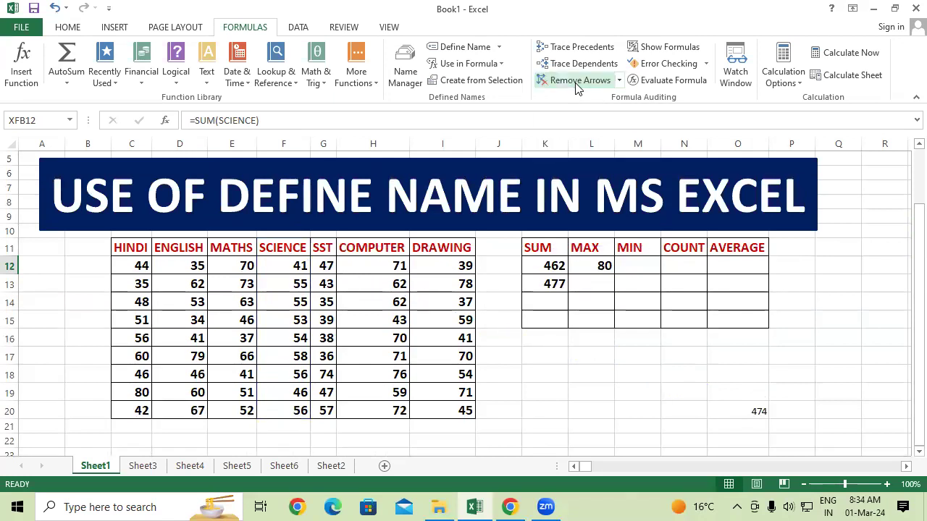
- Try to trace precedents for the Hindi column range C11:C20
left_click(622, 403)
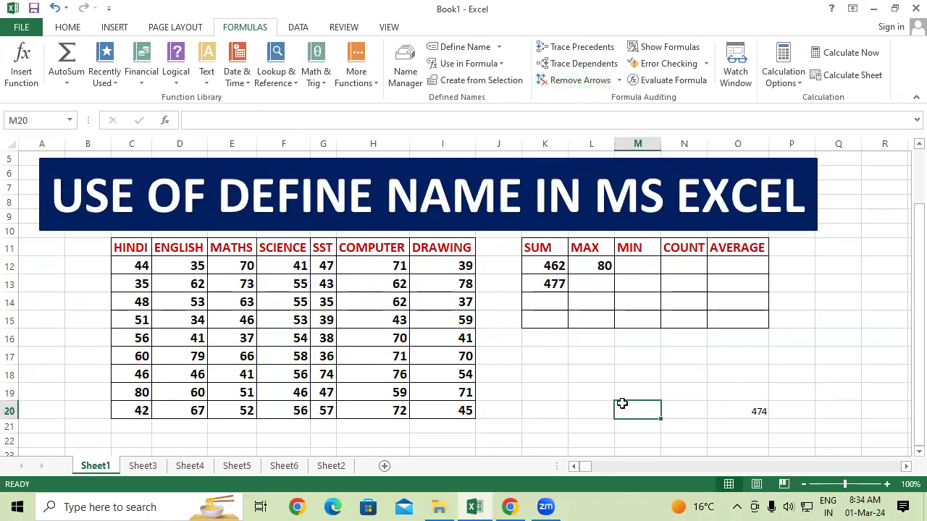
left_click(141, 248)
left_click_drag(141, 248, 149, 411)
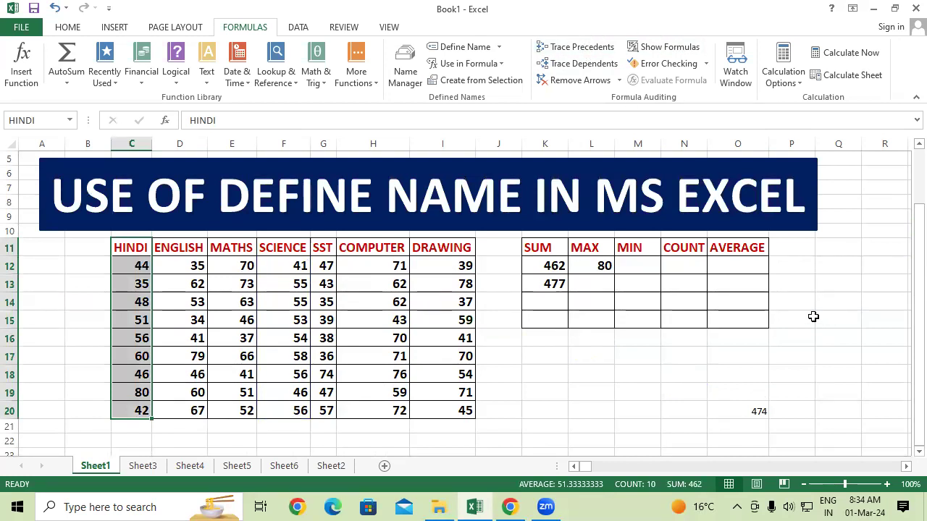
left_click(600, 46)
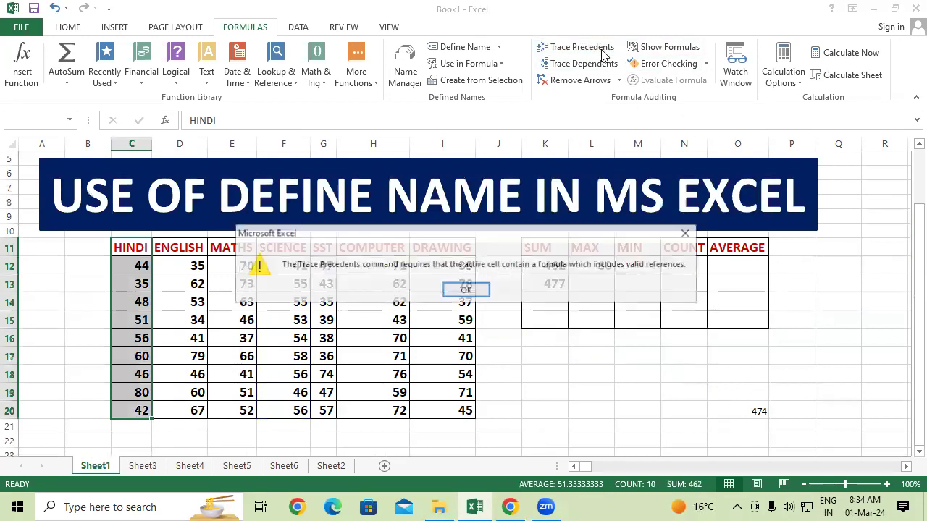
left_click(686, 236)
- Clear the contents of J12:Q21, emptying the results table below its headings and the cells around it
left_click(589, 374)
left_click(554, 266)
left_click(572, 344)
left_click_drag(519, 267, 645, 305)
left_click_drag(707, 326, 831, 437)
key("Delete")
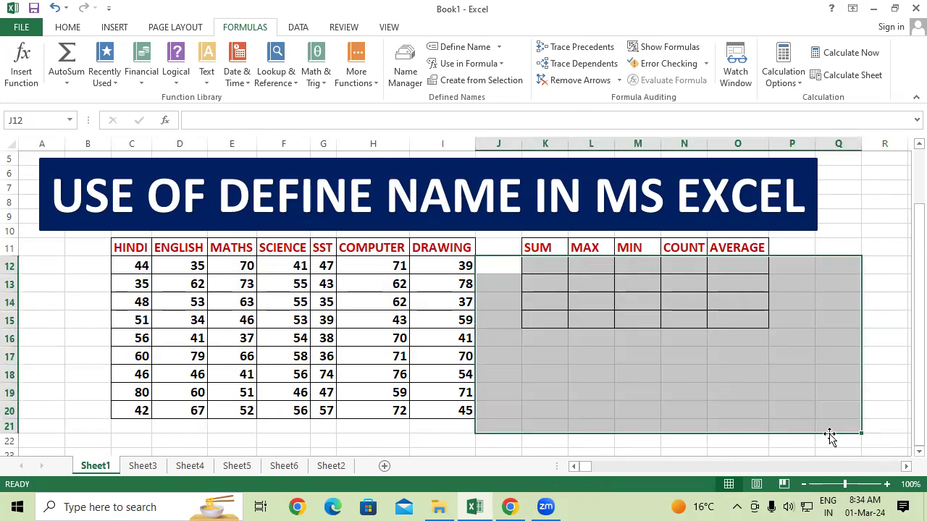
- Enter the formula =SUM(HINDI) in cell K12, under the SUM heading
left_click(761, 355)
left_click(548, 264)
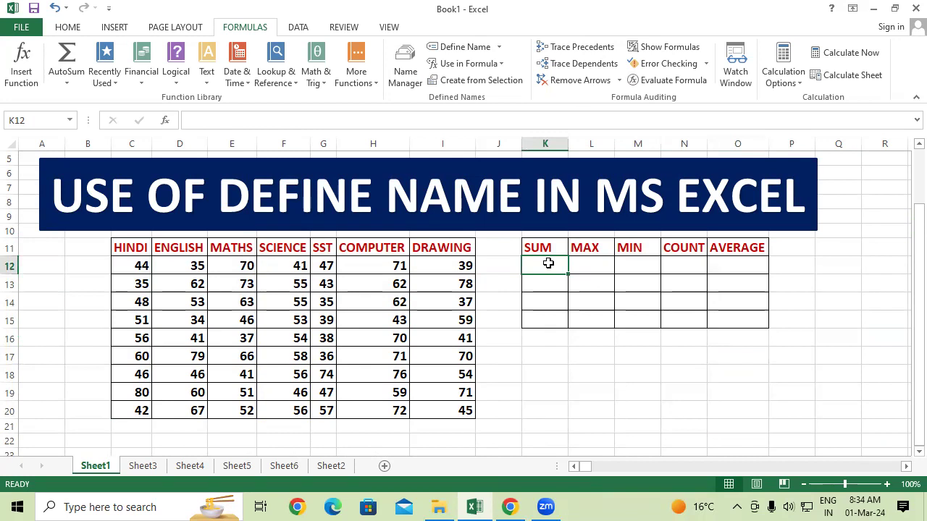
type("=SUM")
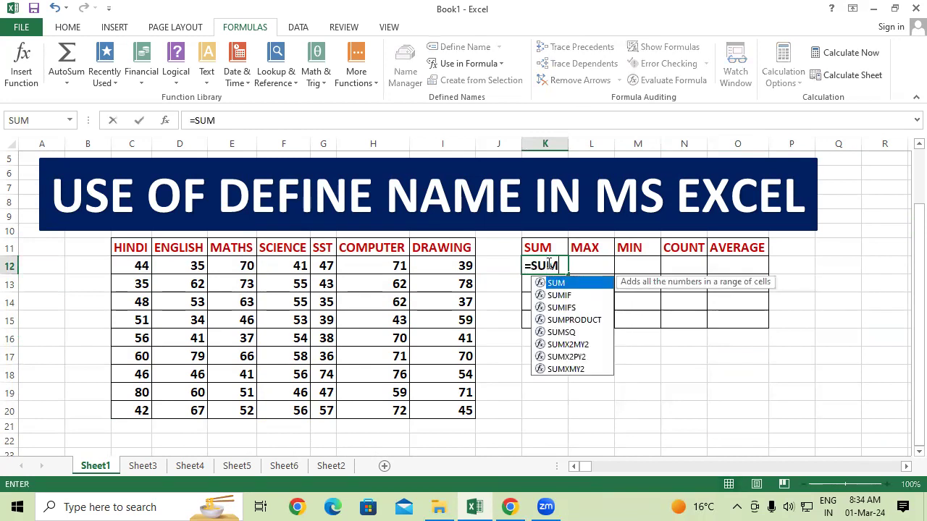
type("(")
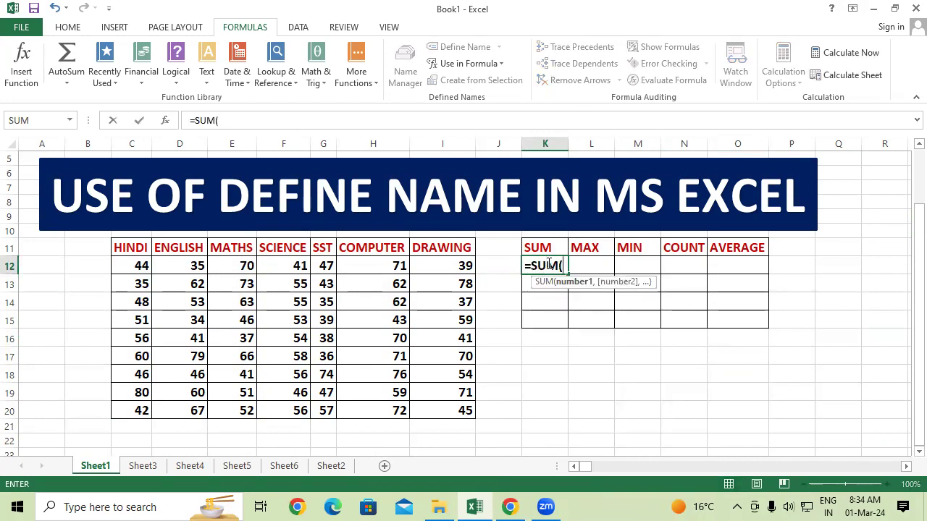
type("HINDI)")
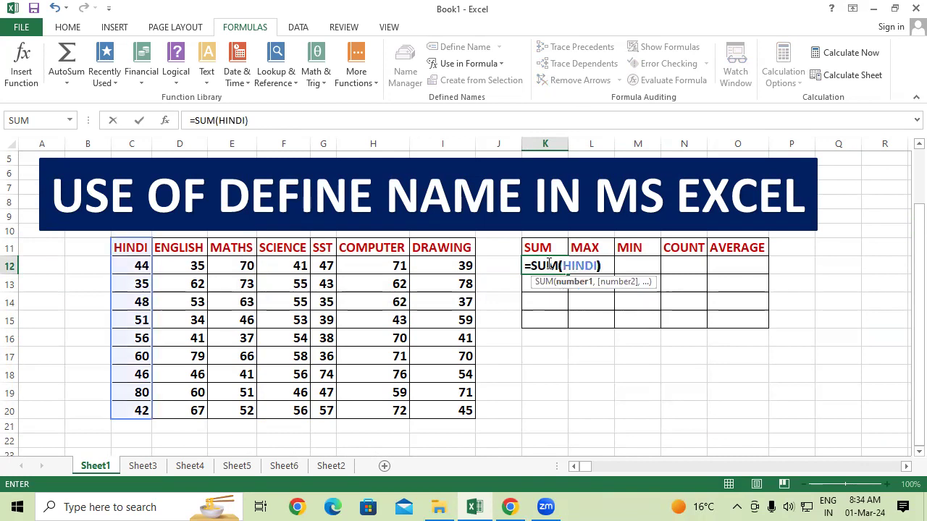
key("Return")
- Trace the dependents of the Hindi column C11:C20, and remove the tracer arrows from the sheet
left_click_drag(705, 391, 684, 374)
left_click_drag(148, 245, 140, 410)
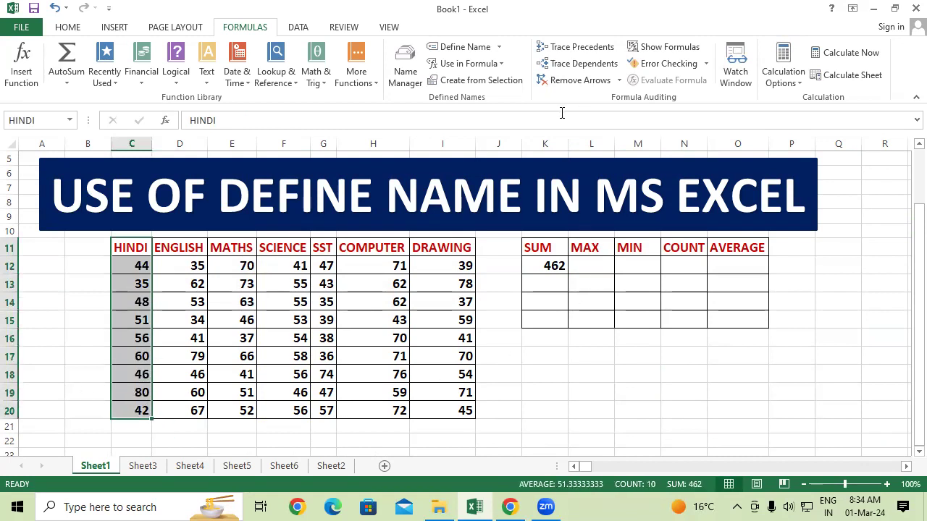
left_click(584, 64)
left_click(753, 410)
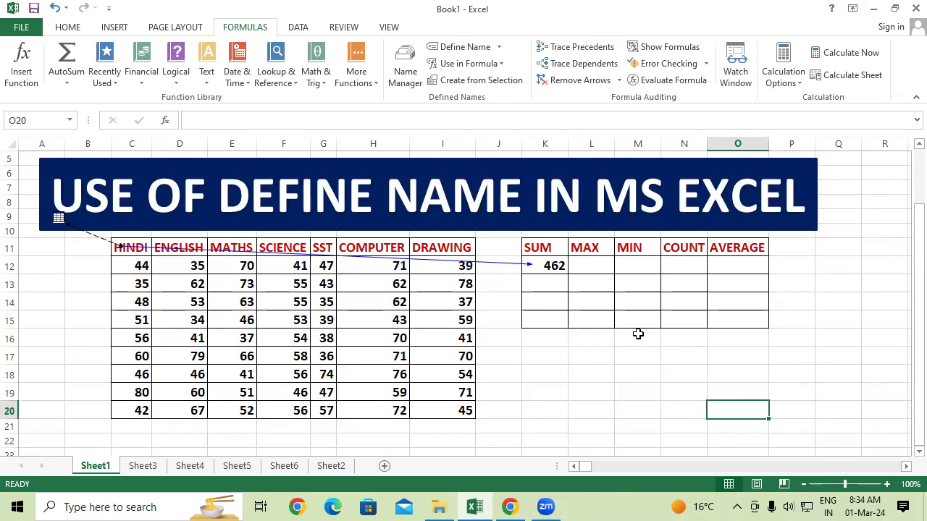
left_click(583, 80)
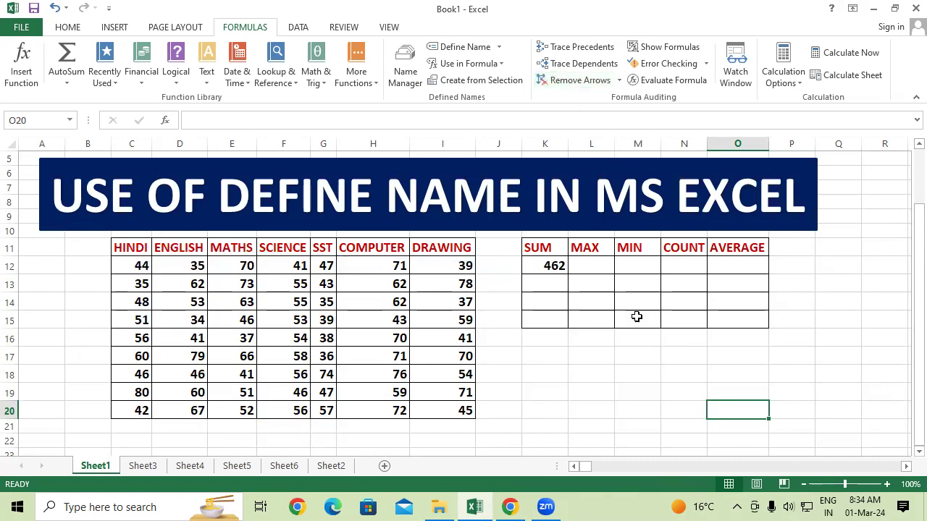
left_click(621, 386)
- Clear the formula from cell K12
left_click(555, 265)
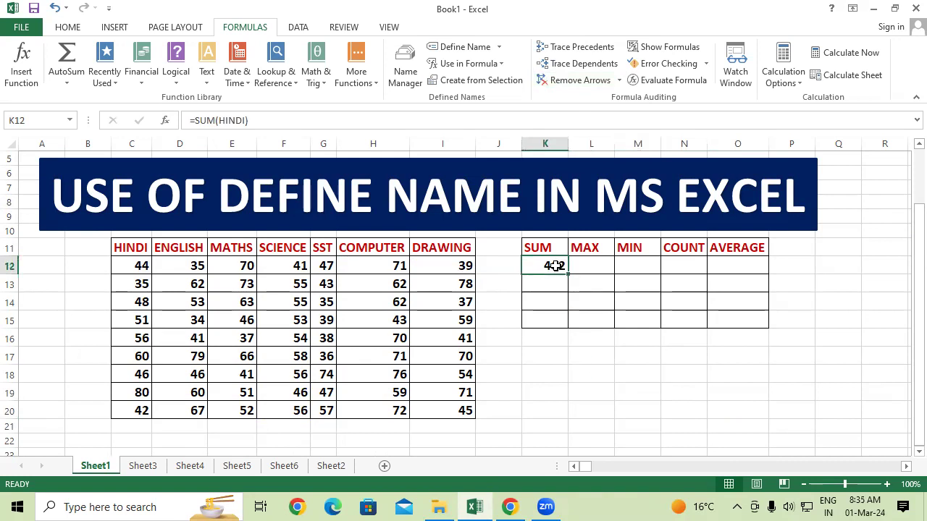
key("Delete")
left_click(572, 371)
- Enter the formula =SUM(HINDI) in cell K17, below the empty results table
left_click(553, 357)
type("=")
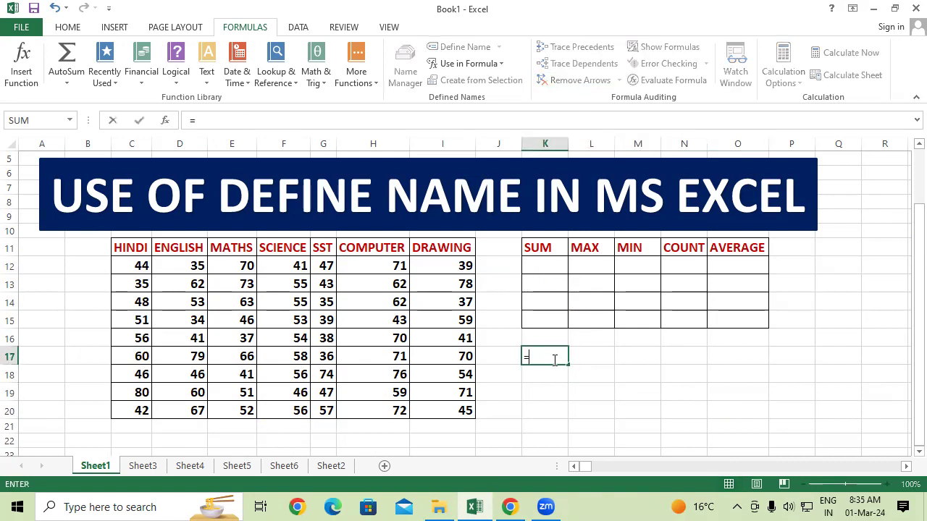
type("SUM")
type("(")
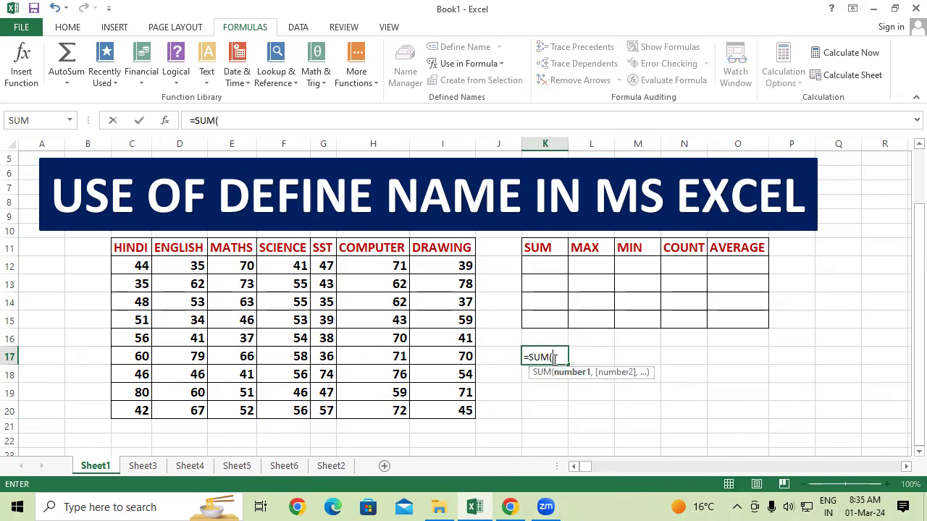
type("HINDI")
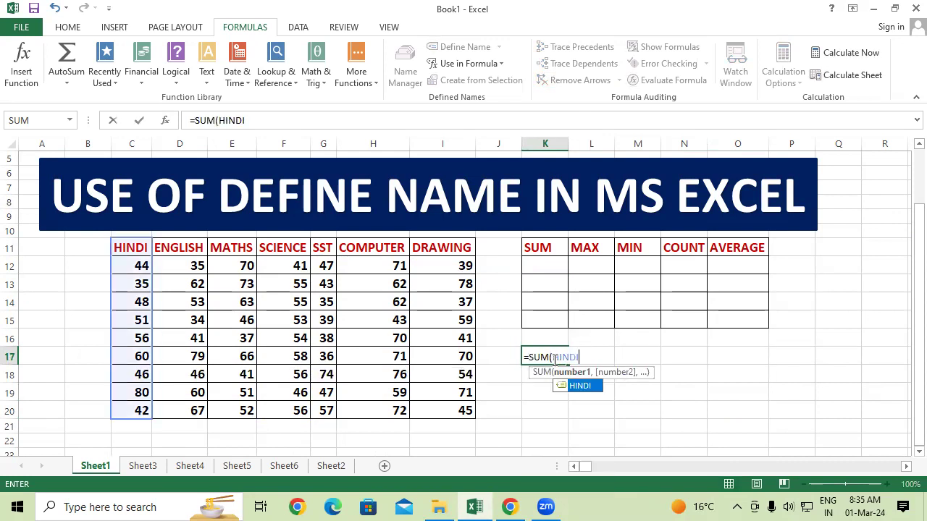
type(")")
key("Return")
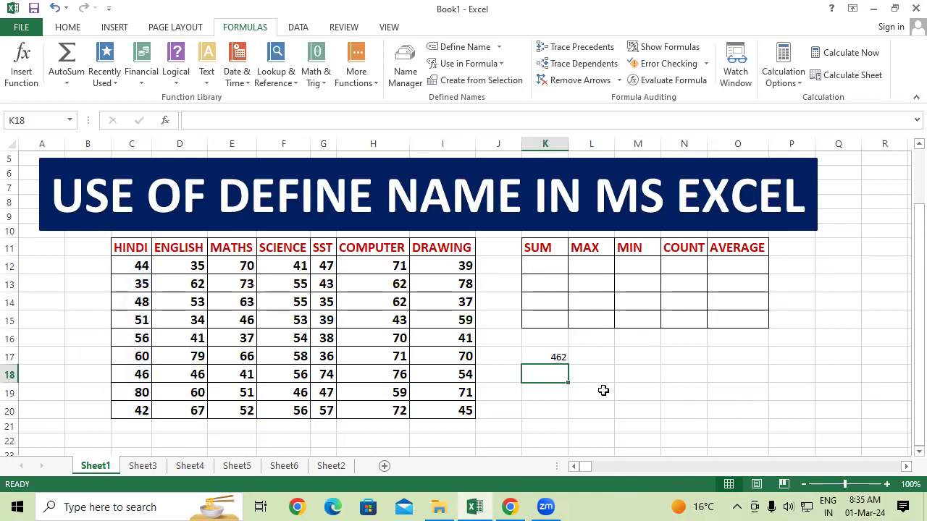
- Enter =MAX(HINDI) in cell K18 and =MIN(HINDI) in cell K19
type("=MAX")
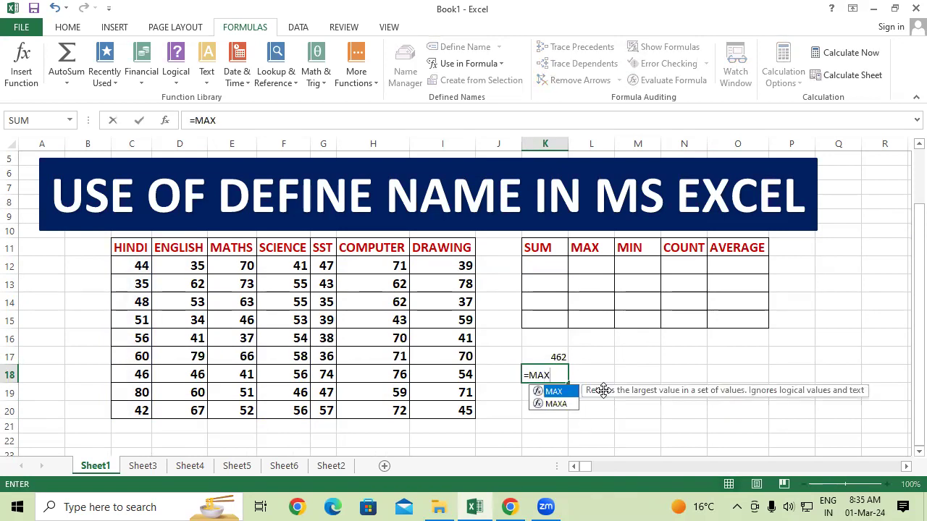
type("(HIND")
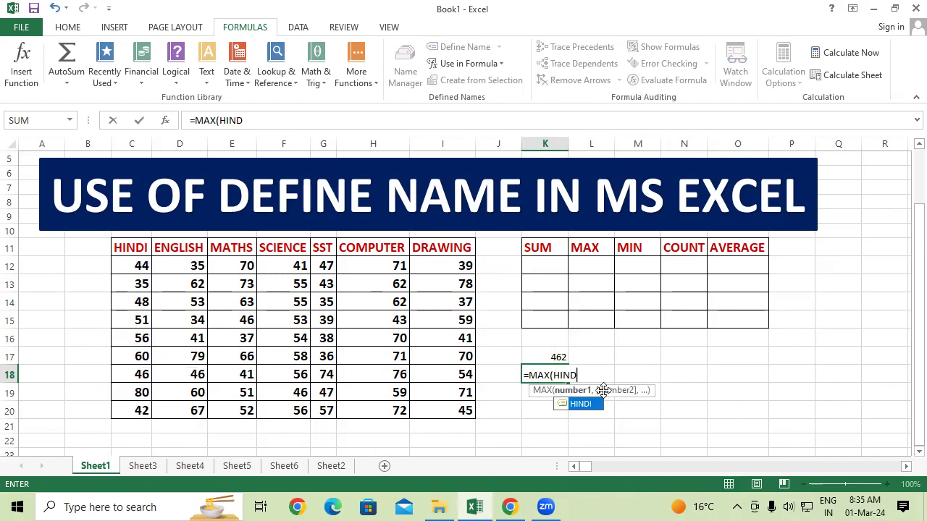
type("I)")
key("Return")
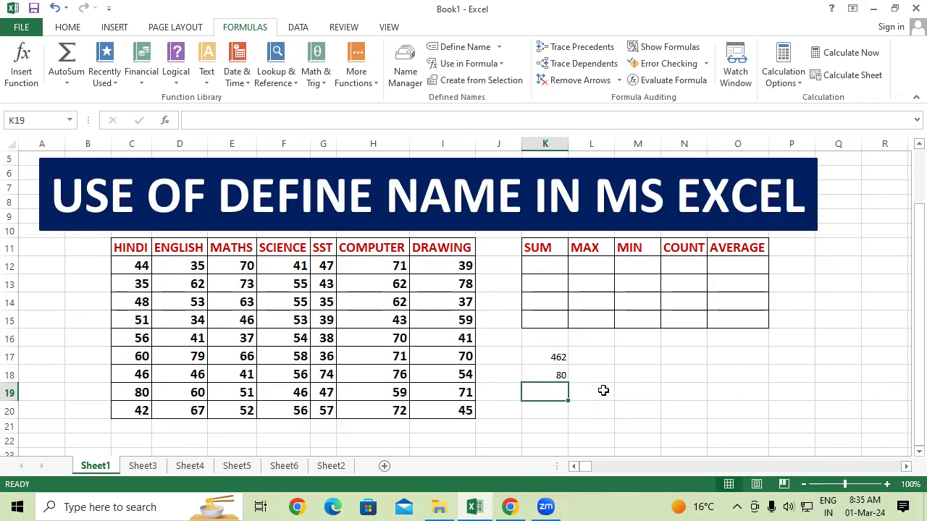
type("=")
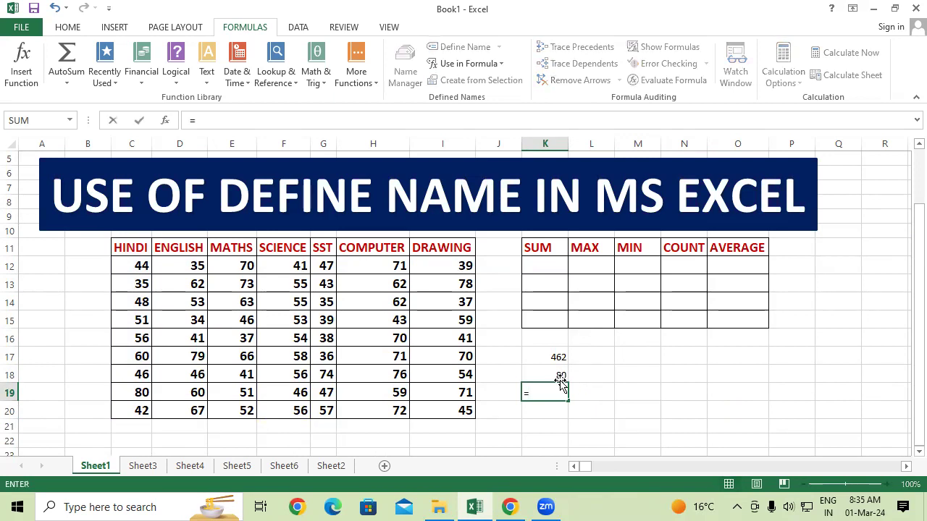
type("MIN(HIN")
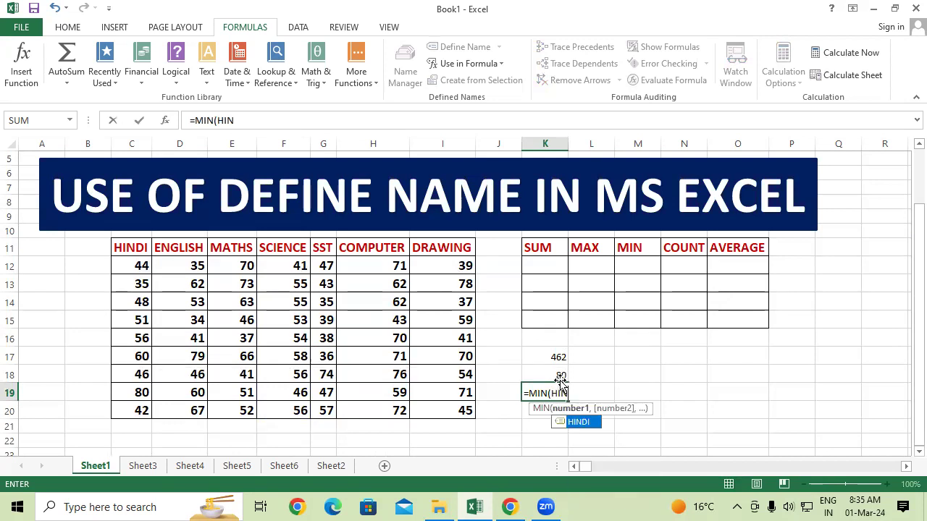
type("DI)")
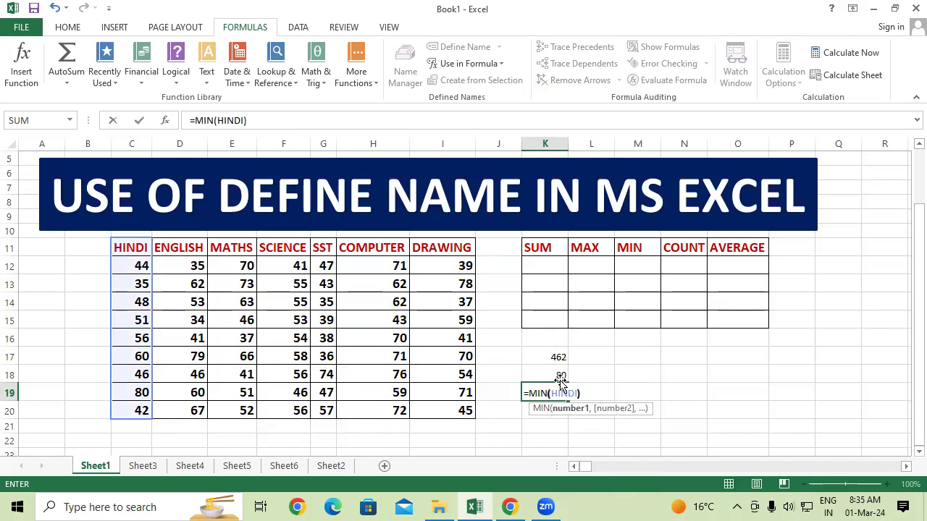
key("Return")
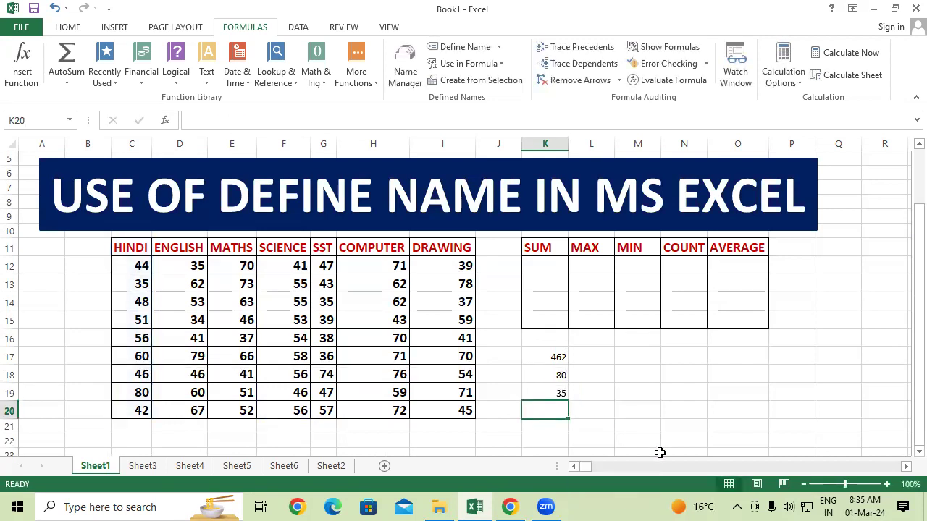
- Enter the formula =COUNT(HINDI) in cell K20
type("=COUNT(HINDI")
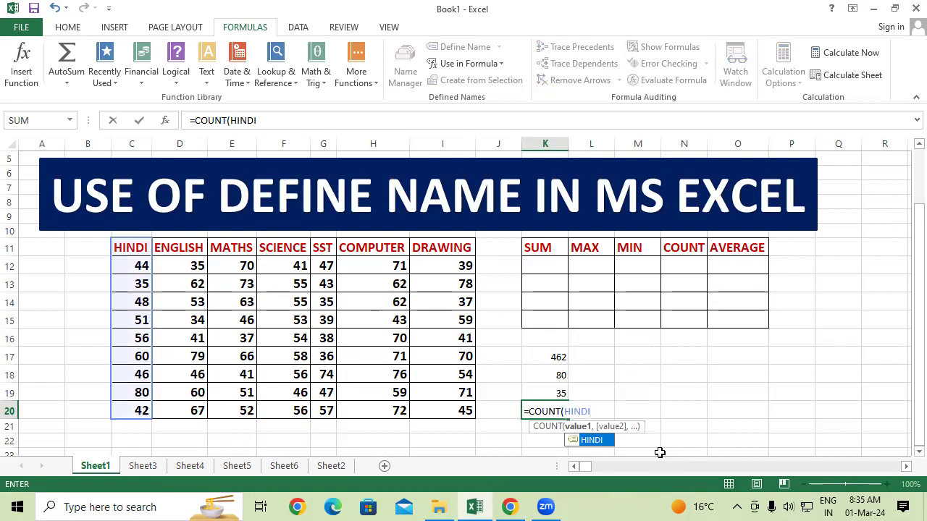
type(")")
key("Return")
left_click_drag(685, 411, 673, 391)
left_click_drag(558, 356, 561, 394)
left_click(665, 390)
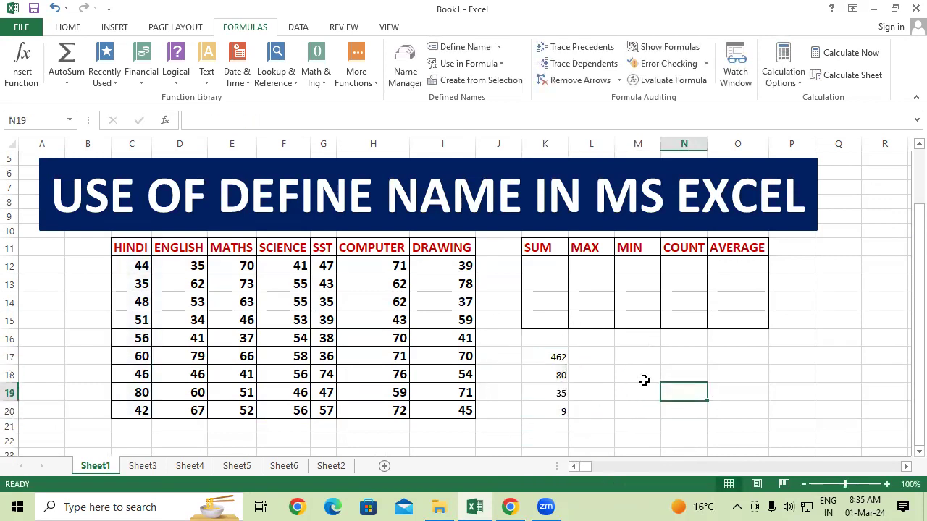
- Copy the formatting of marks cell F16 onto the formula results in K17:K20
left_click_drag(557, 355, 549, 406)
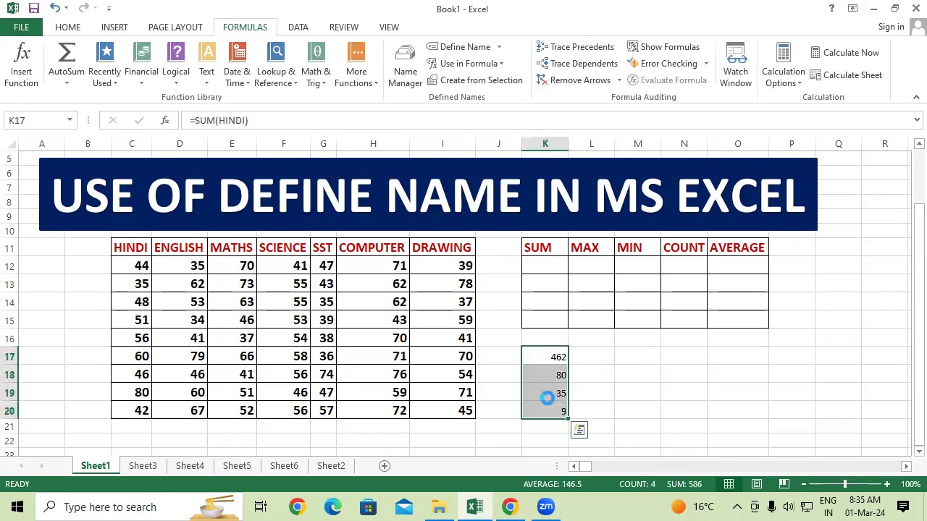
scroll(546, 400, "up", 2, "ctrl")
left_click(710, 410)
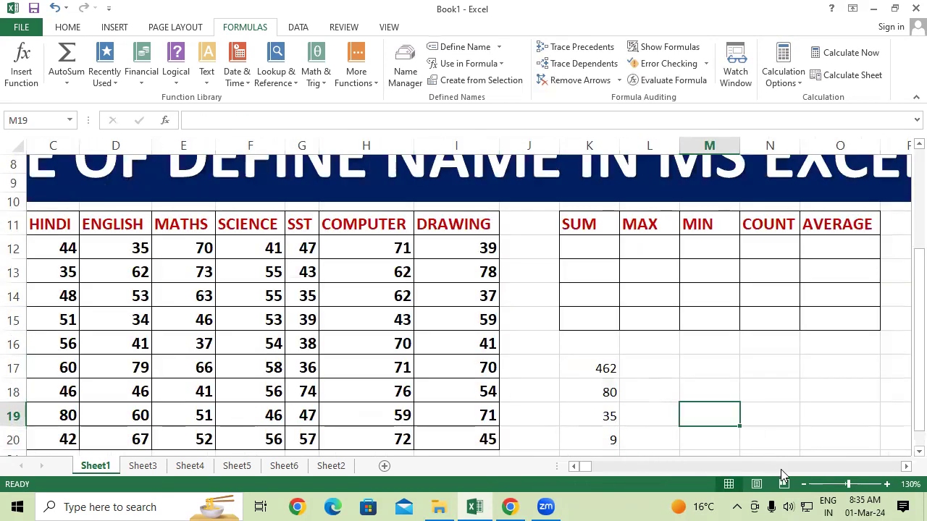
scroll(762, 375, "down", 1)
left_click(768, 357)
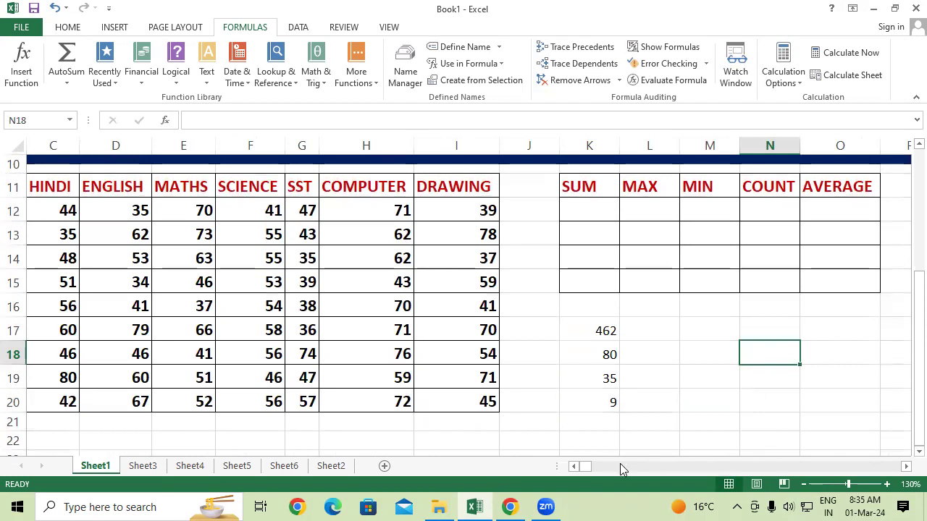
left_click(573, 467)
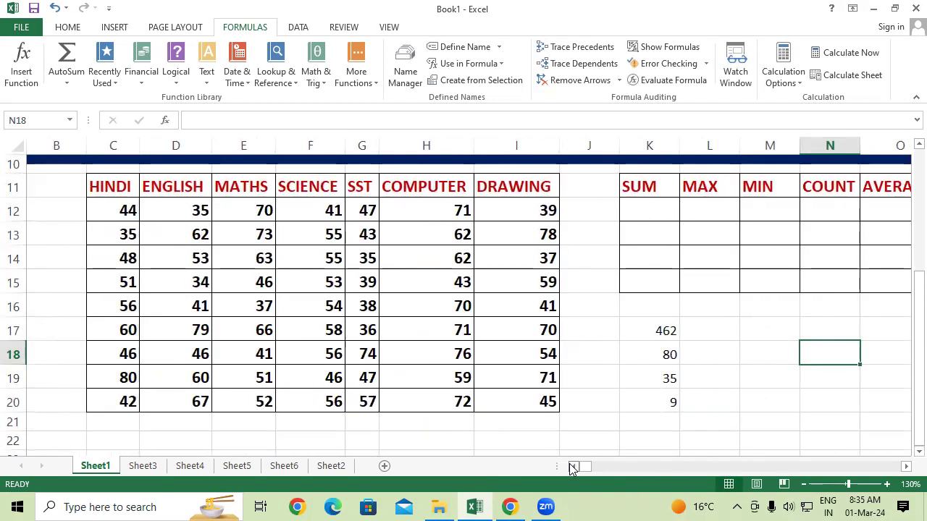
left_click_drag(477, 306, 428, 306)
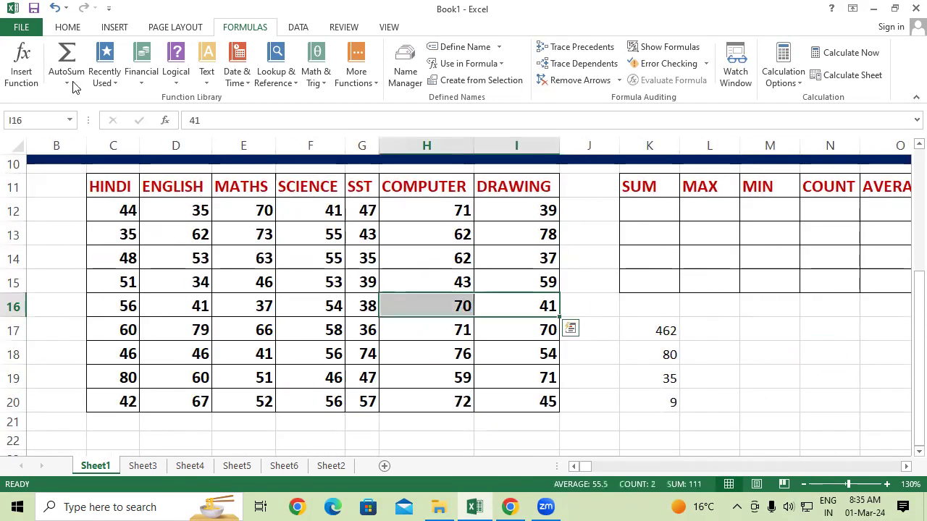
left_click(313, 305)
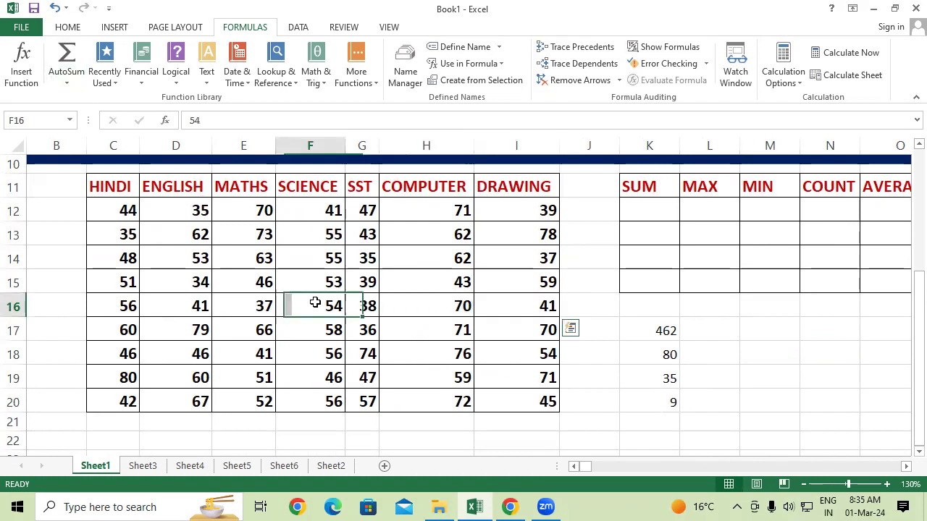
left_click(67, 27)
left_click(41, 79)
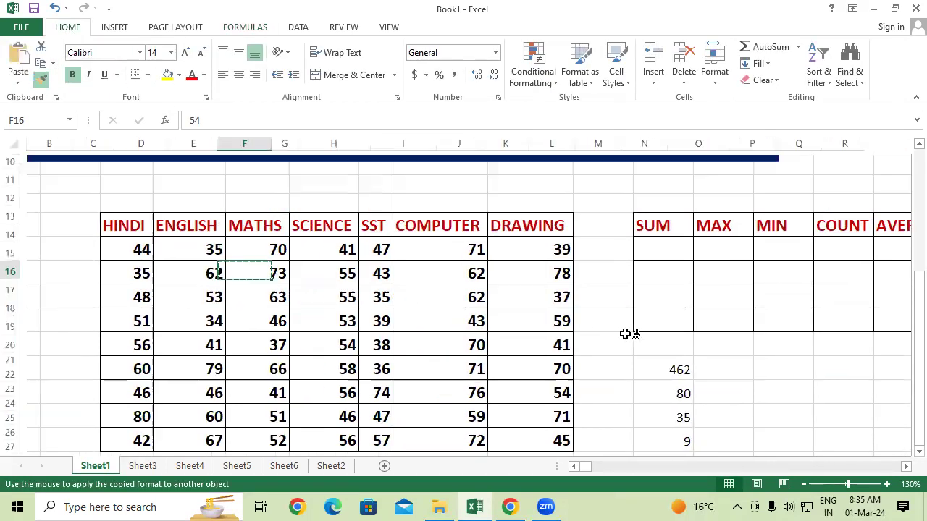
left_click_drag(662, 331, 658, 402)
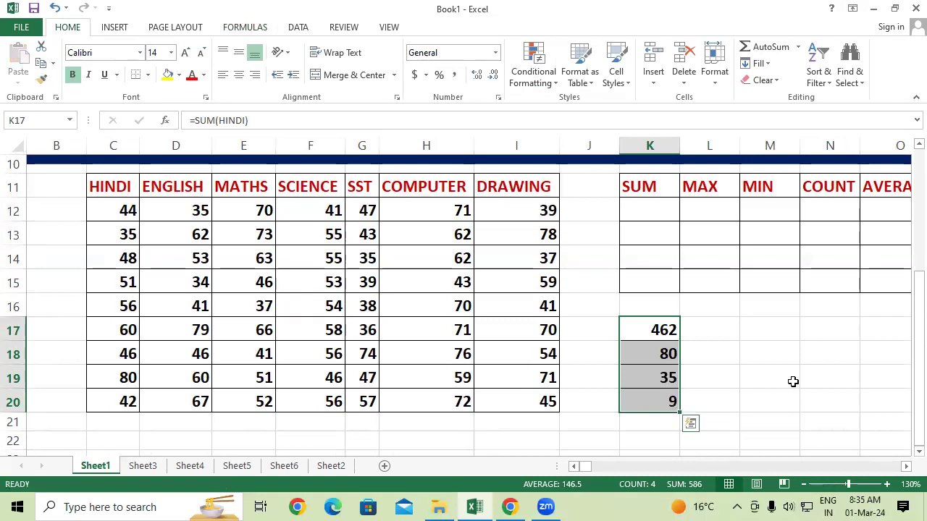
left_click(793, 382)
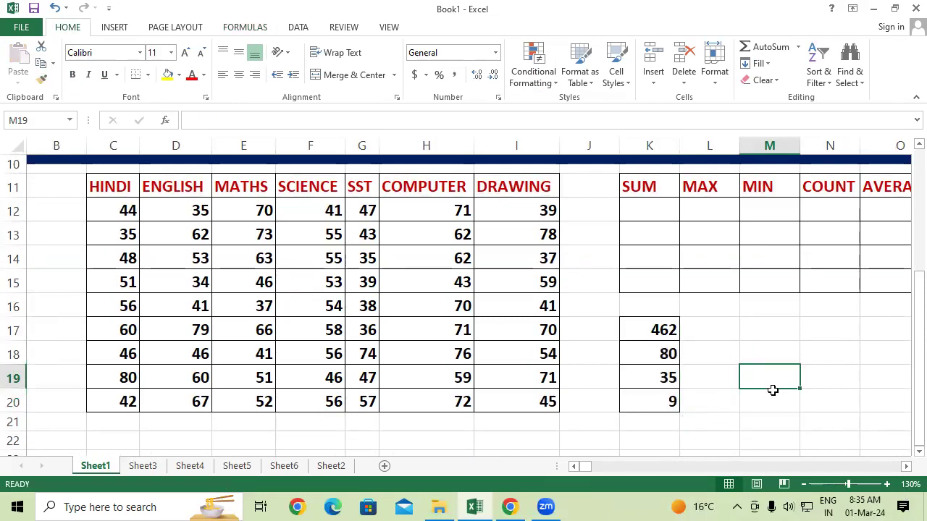
- Trace the dependents of the Hindi column C11:C20 to the formulas in K17:K20
left_click_drag(118, 186, 112, 388)
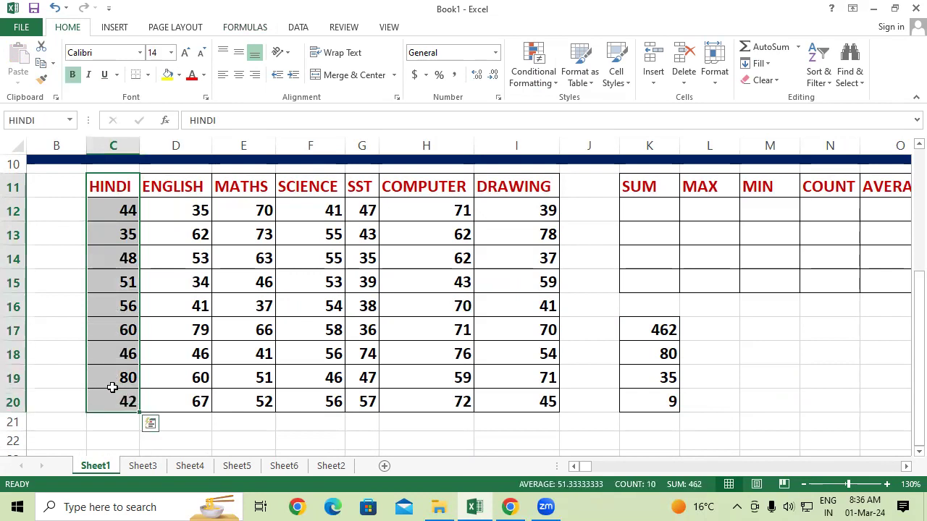
left_click(262, 33)
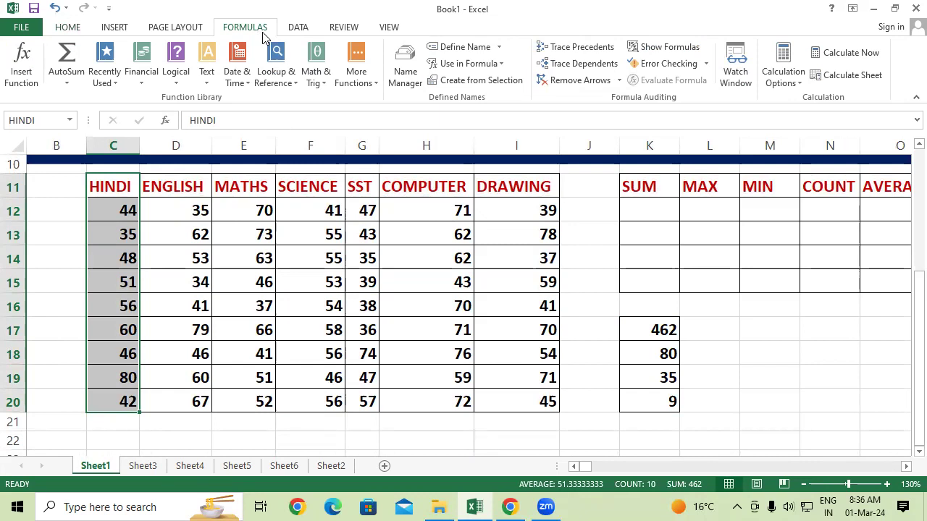
left_click(583, 64)
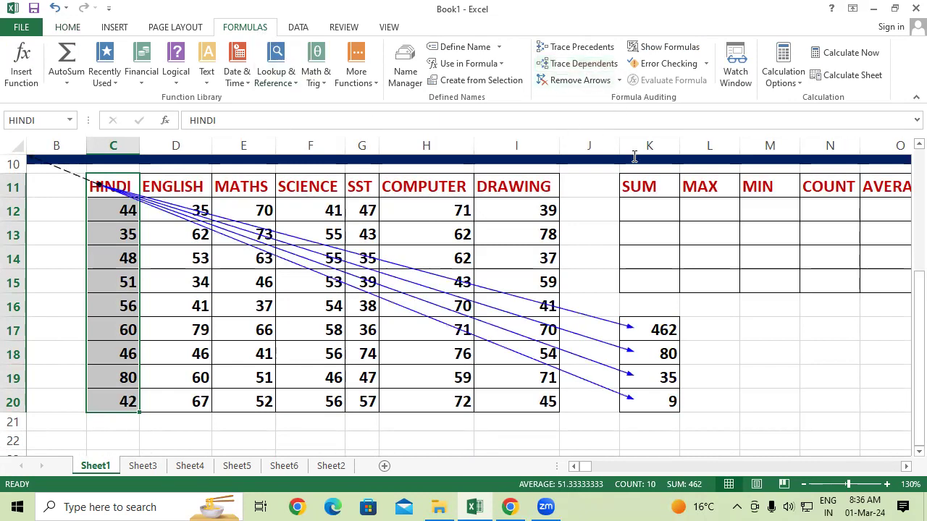
left_click(813, 357)
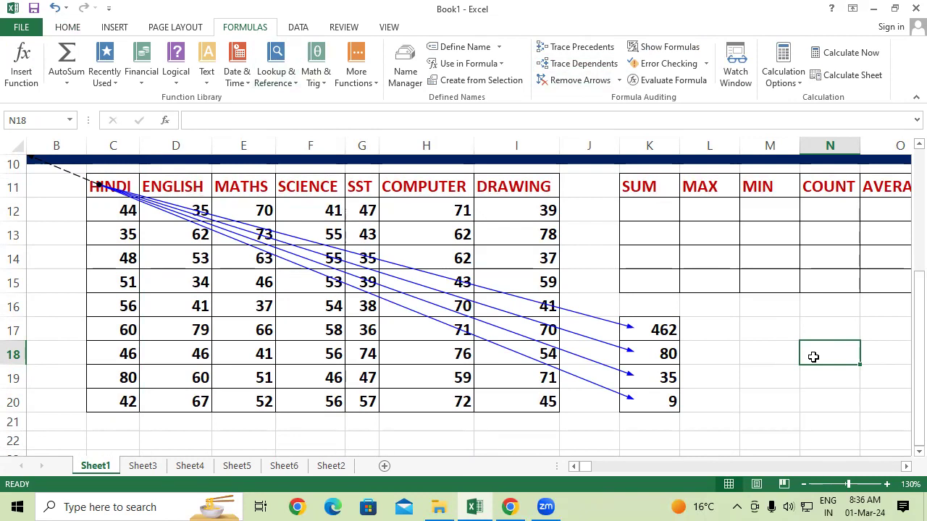
left_click(782, 393)
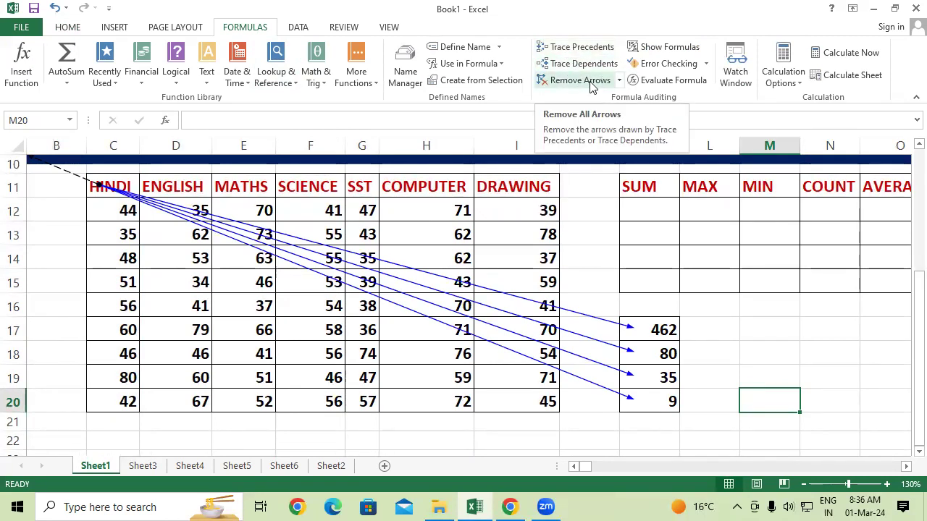
- Remove all the trace arrows drawn from the Hindi column to the formula cells
left_click(619, 81)
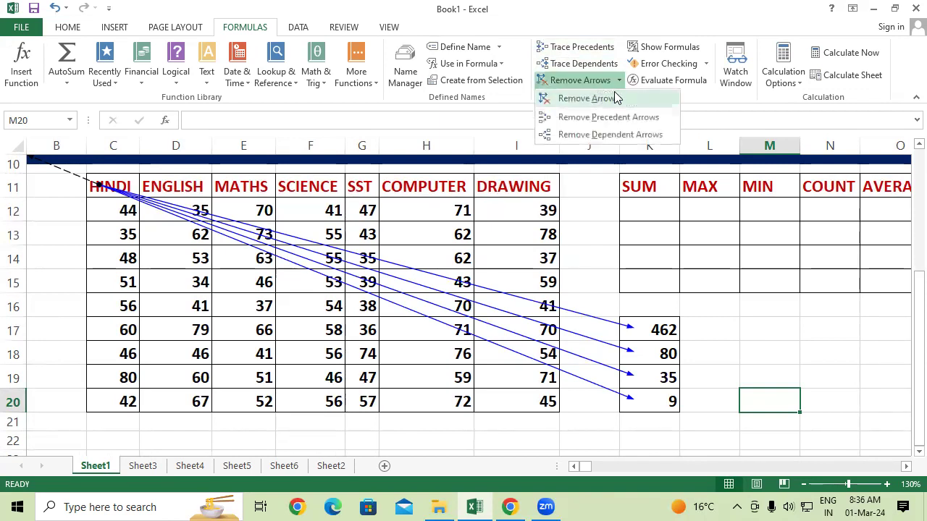
left_click(863, 382)
left_click(853, 356)
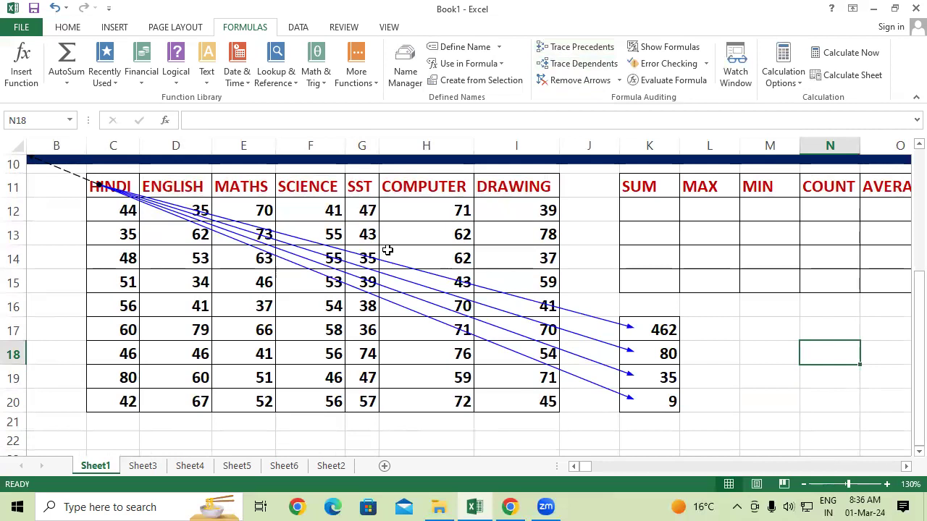
left_click(576, 82)
scroll(758, 391, "up", 1)
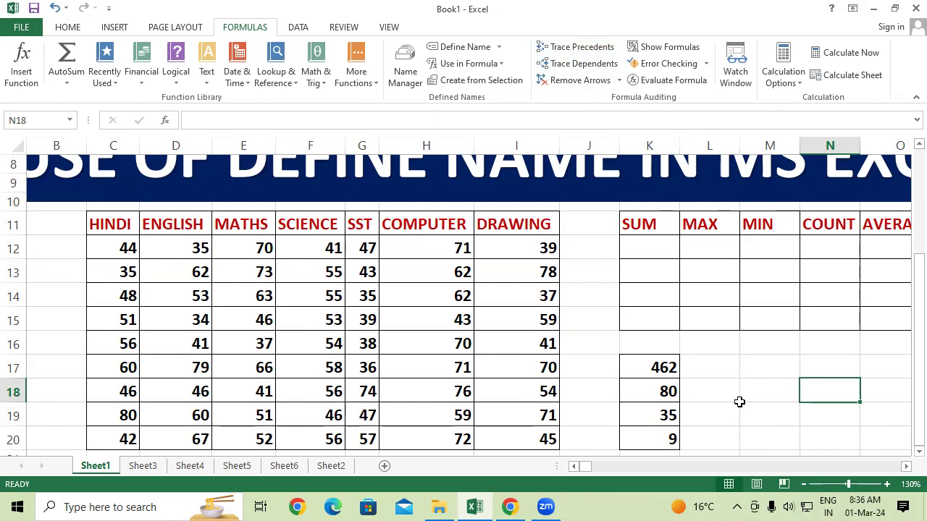
left_click(175, 384)
scroll(155, 247, "down", 1)
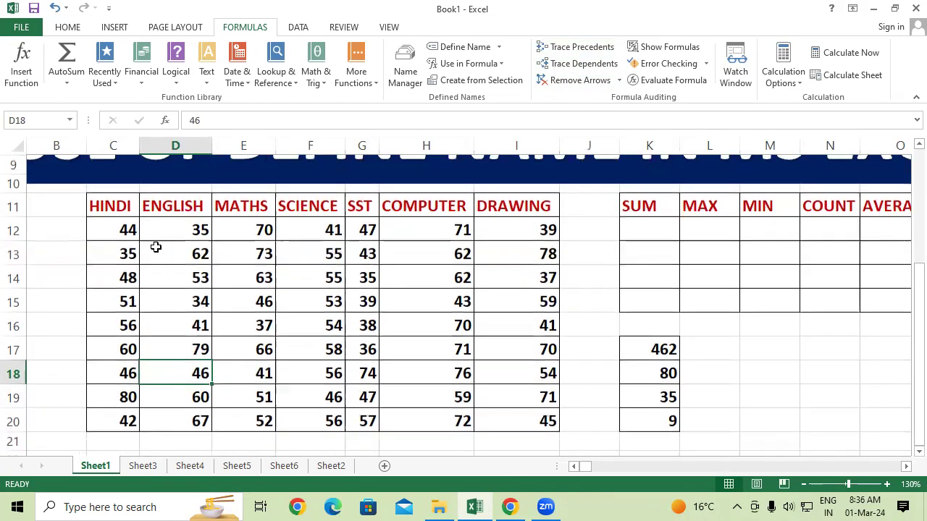
left_click_drag(112, 207, 116, 421)
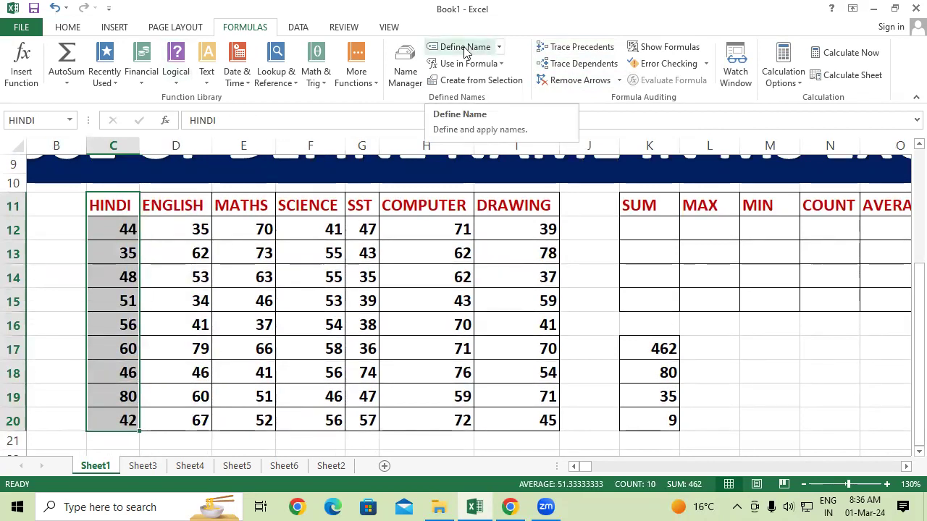
left_click(741, 389)
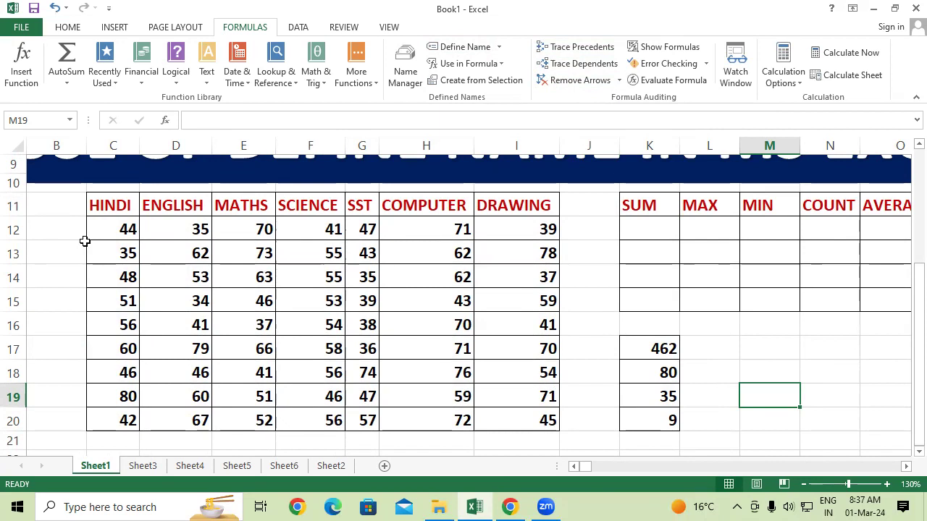
left_click(734, 342)
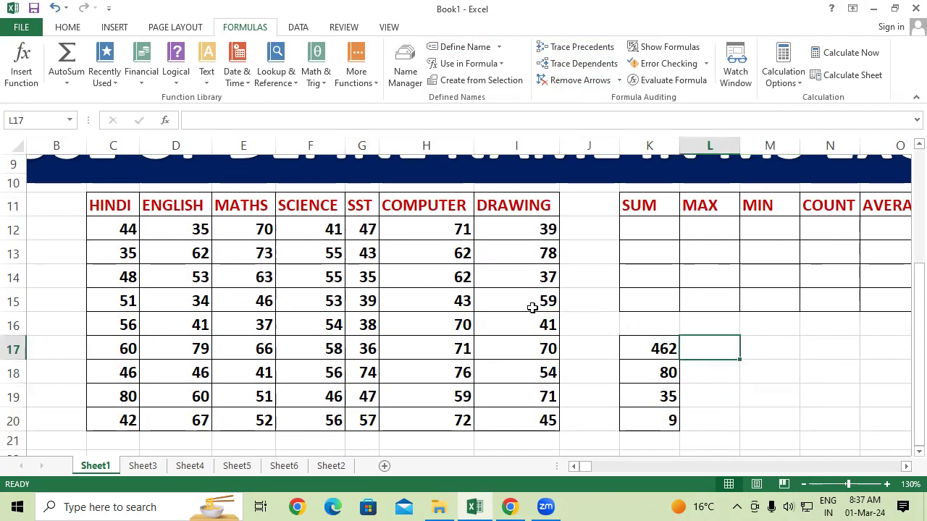
- Delete all the defined names from COMPUTER through SST in the Name Manager and close it
left_click_drag(120, 208, 507, 420)
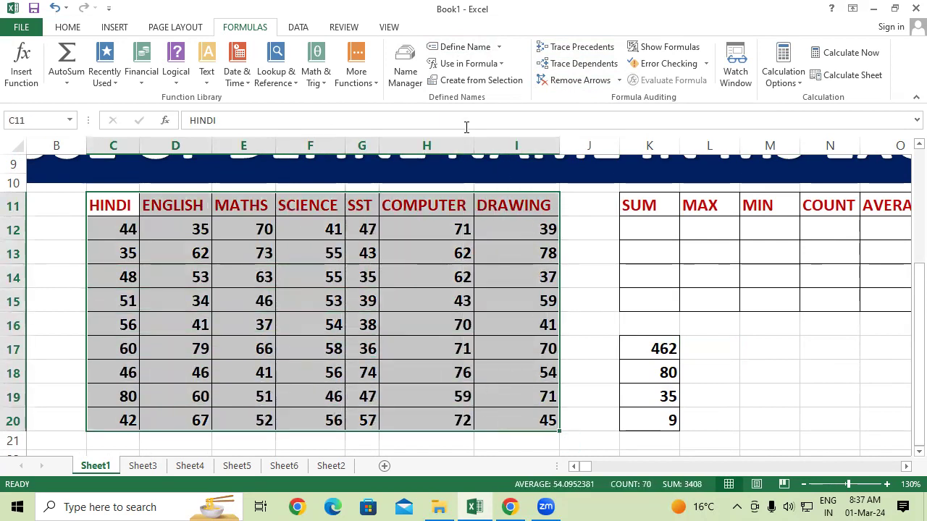
left_click(405, 73)
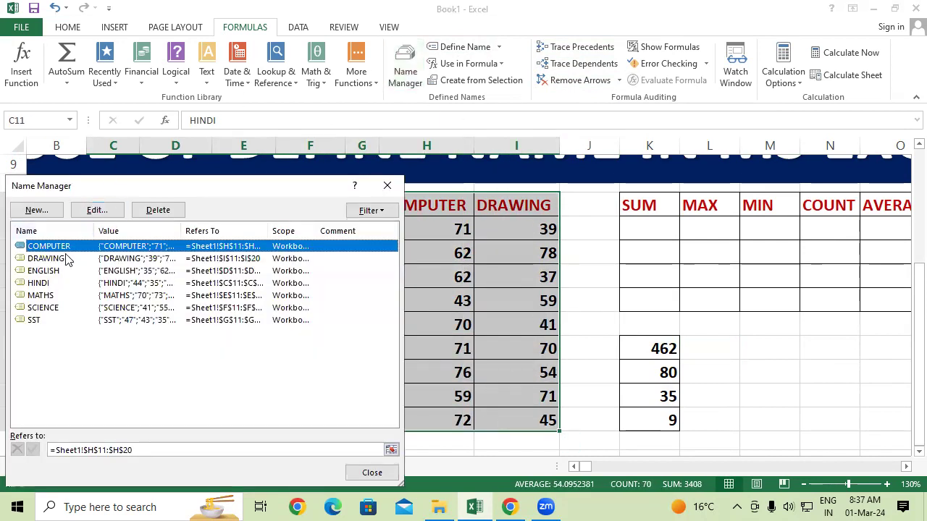
left_click(64, 261, "shift")
left_click(57, 271, "shift")
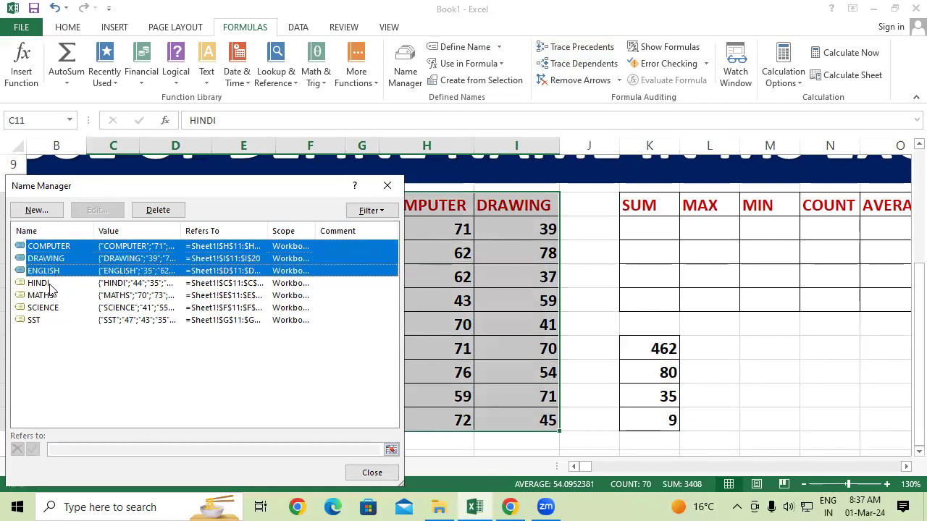
left_click(51, 284, "shift")
left_click(50, 296, "shift")
left_click(47, 308, "shift")
left_click(46, 321, "shift")
left_click(171, 210)
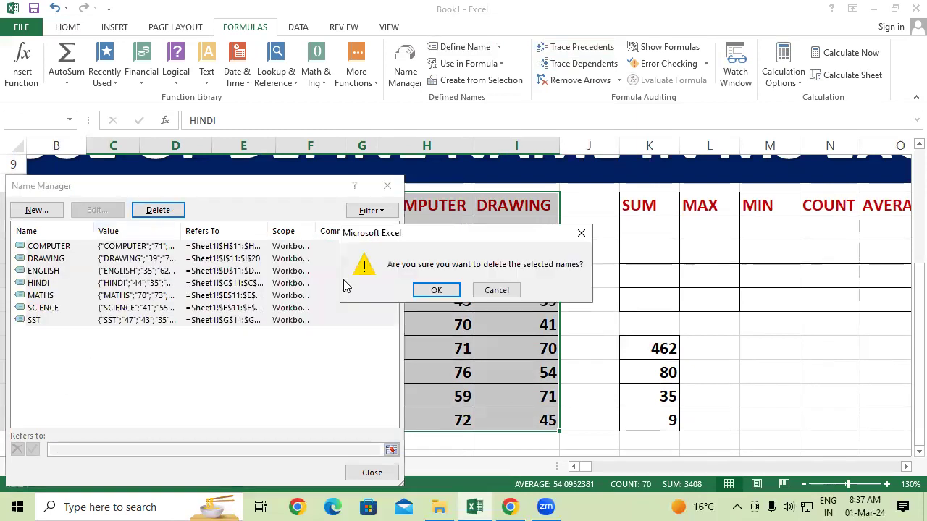
left_click(437, 289)
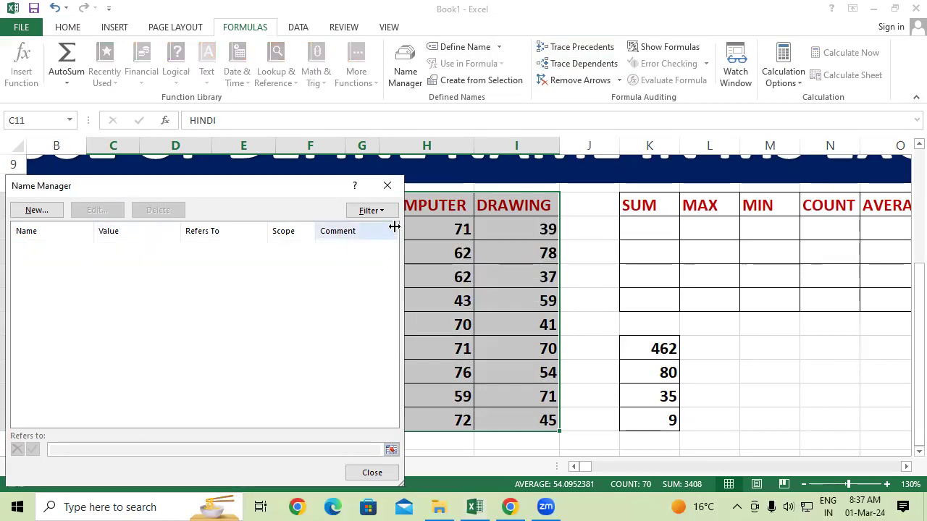
left_click(391, 190)
left_click(800, 371)
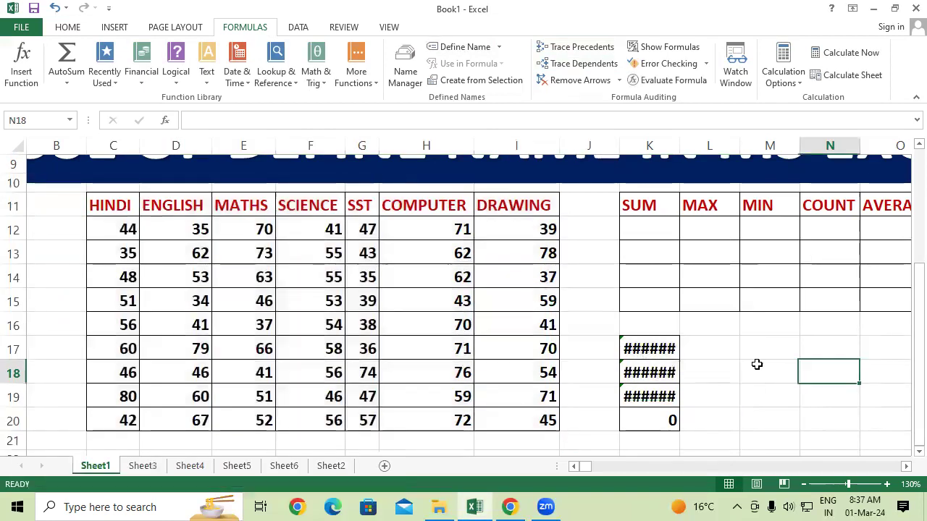
- Clear the Hindi formulas from cells K17:K21
left_click_drag(658, 347, 654, 442)
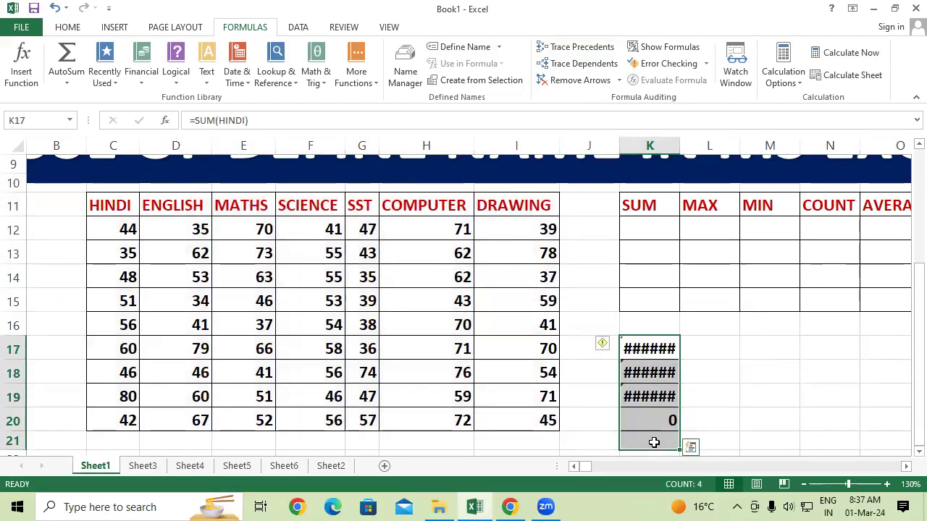
key("Delete")
left_click(765, 377)
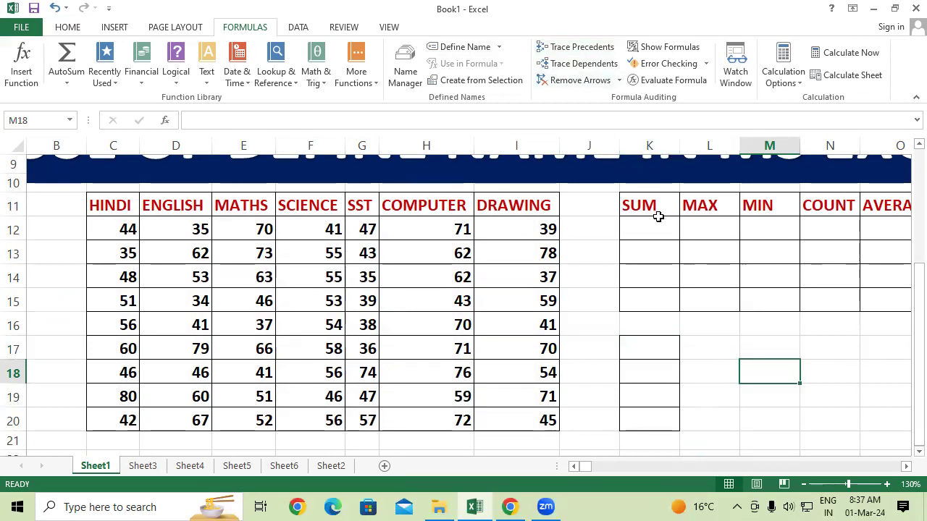
- Try the formula =SUM(HINDI) in cell K12 while no HINDI name is defined
left_click(648, 230)
type("=SUM")
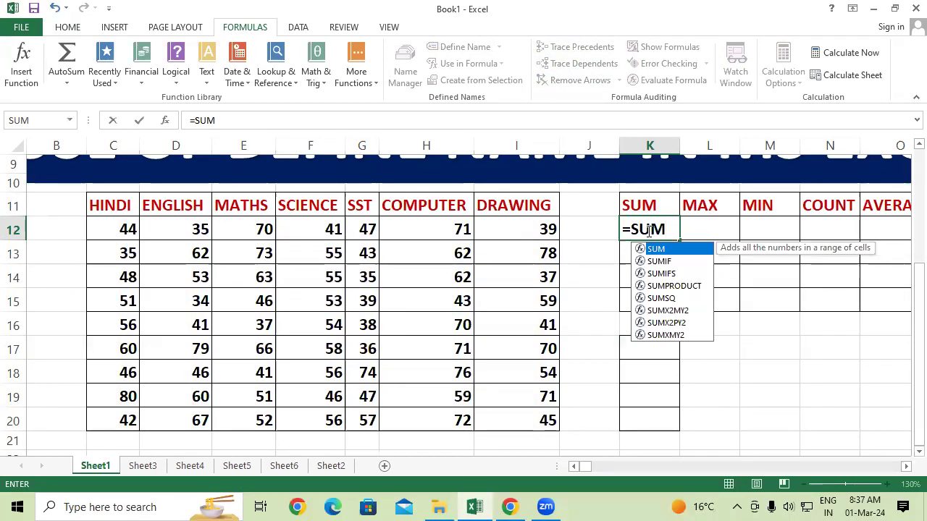
type("(HINDI)")
key("Return")
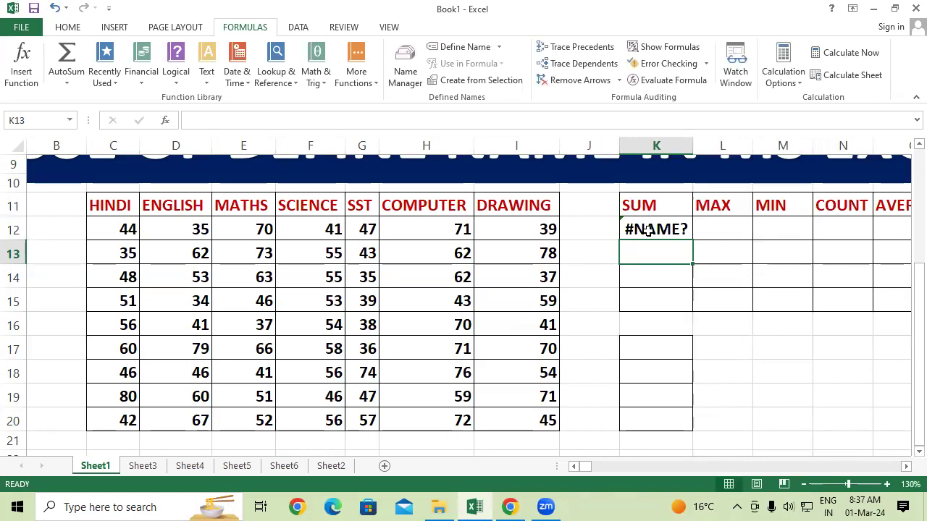
left_click(737, 319)
- Clear the trial SUM formula by emptying cells J12:K14
left_click_drag(587, 221, 670, 266)
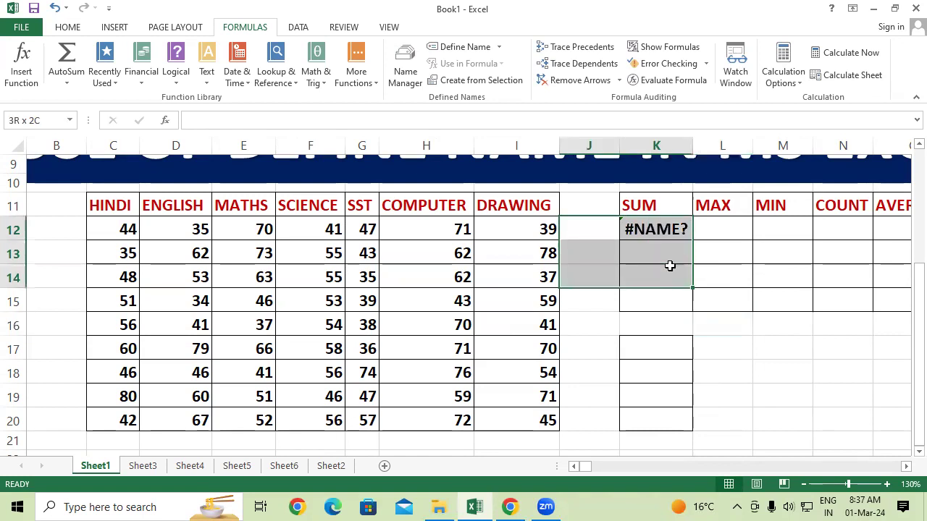
key("Delete")
left_click(782, 366)
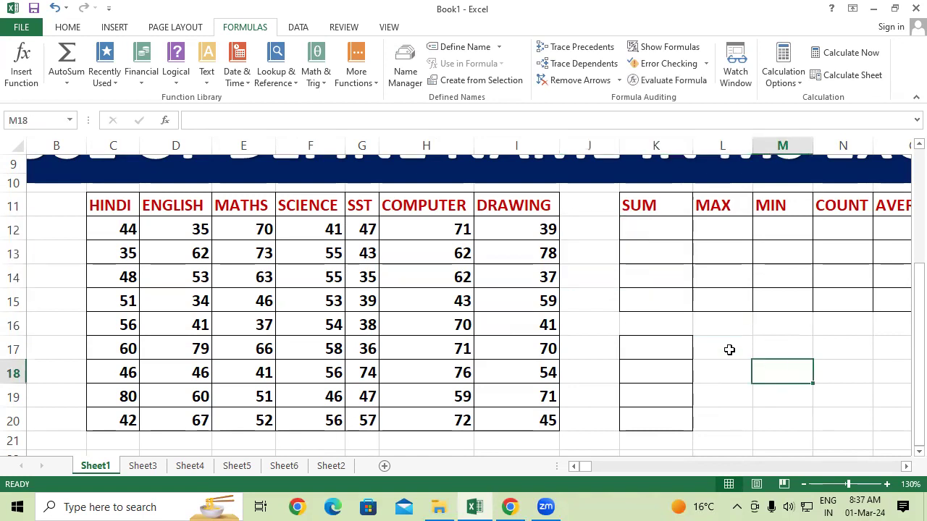
- Create names for the marks table C11:I20 from its top row only, using Create from Selection
left_click_drag(112, 206, 522, 422)
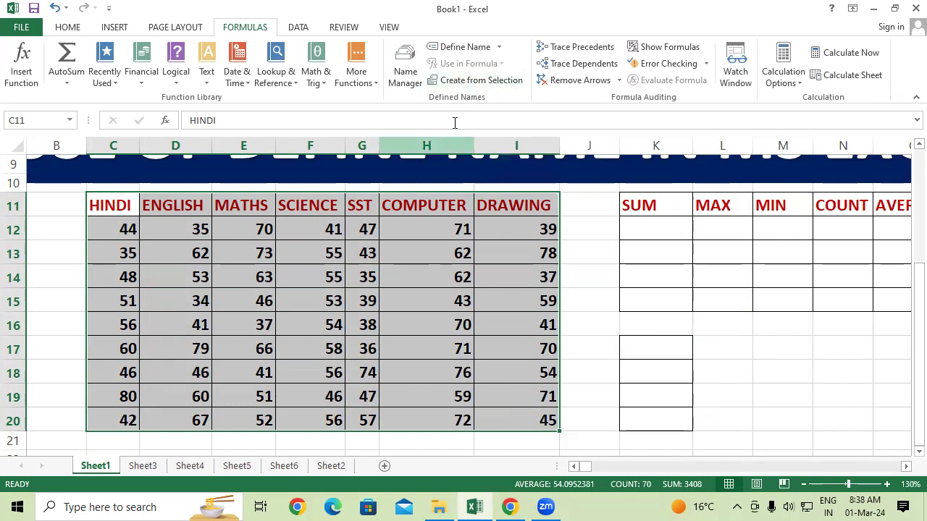
left_click(482, 86)
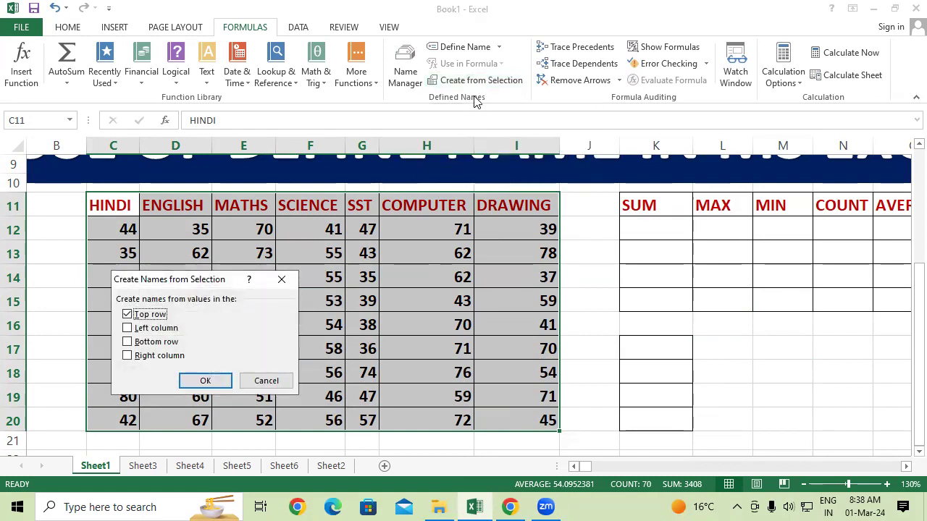
left_click(282, 280)
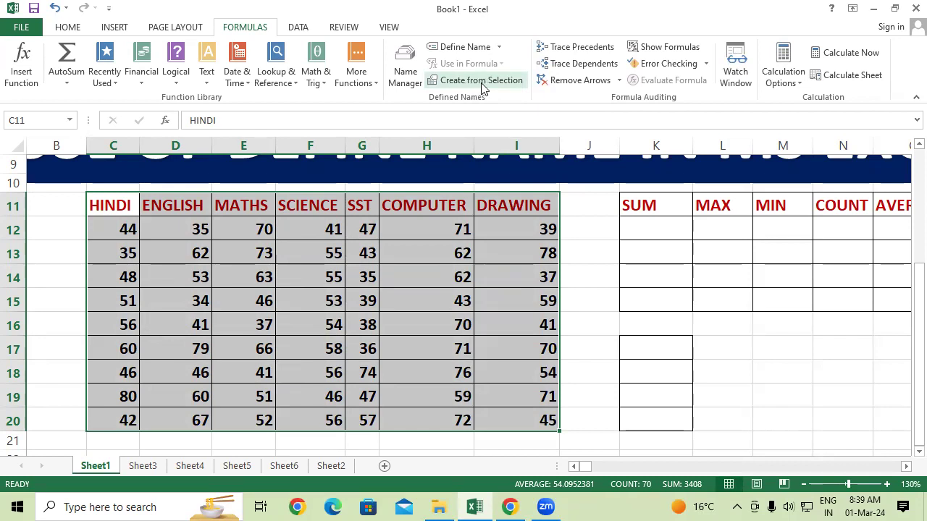
left_click(498, 80)
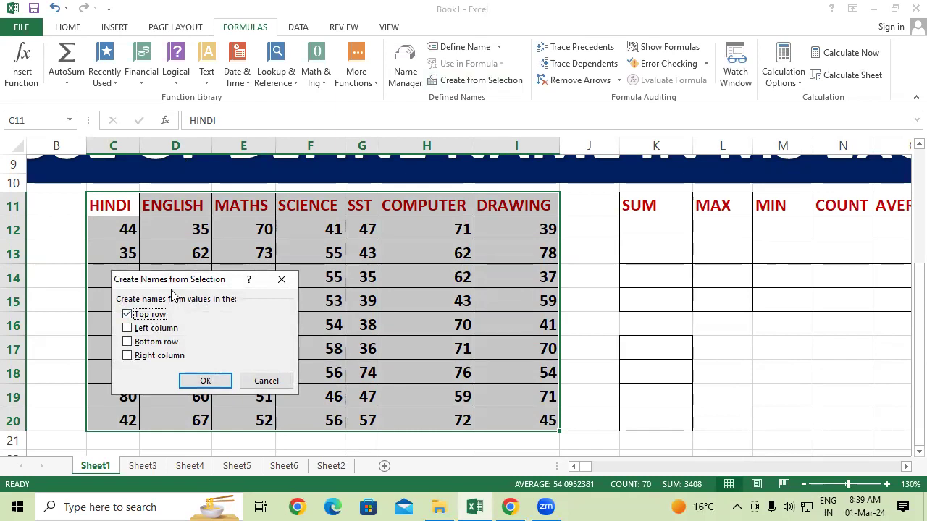
left_click_drag(259, 280, 671, 245)
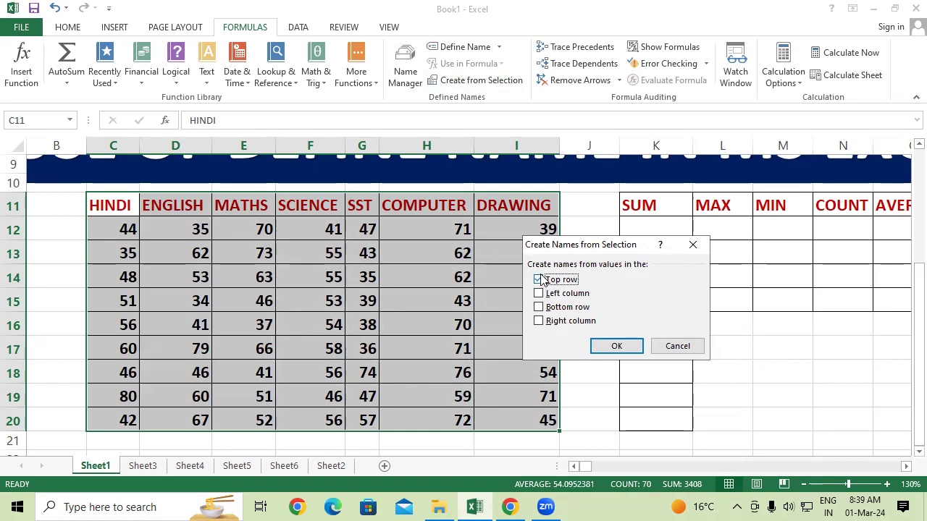
left_click(545, 293)
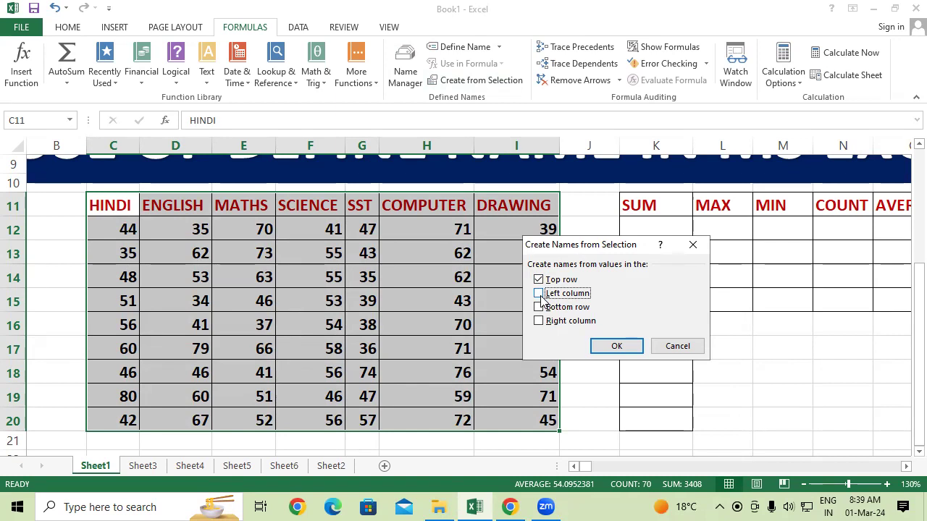
left_click(617, 347)
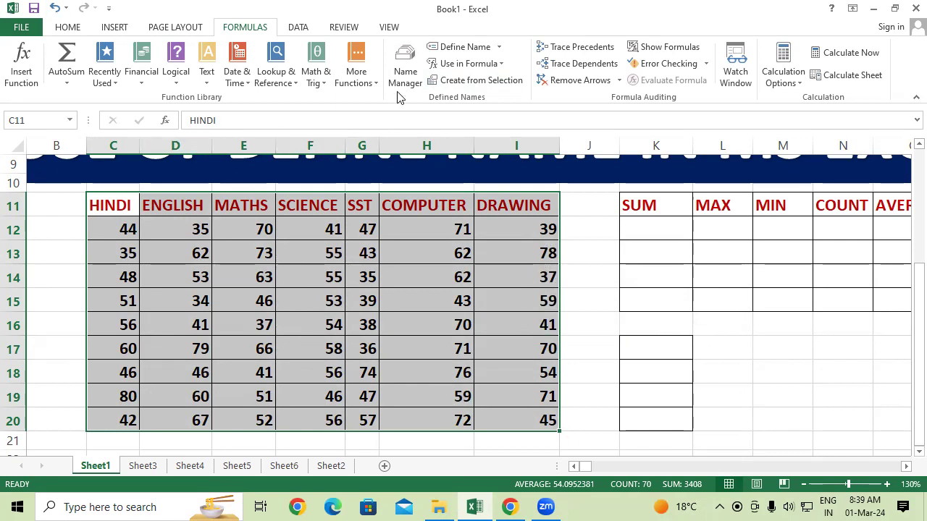
- Review the defined subject names and their ranges in the Name Manager and the names available for formulas
left_click(407, 73)
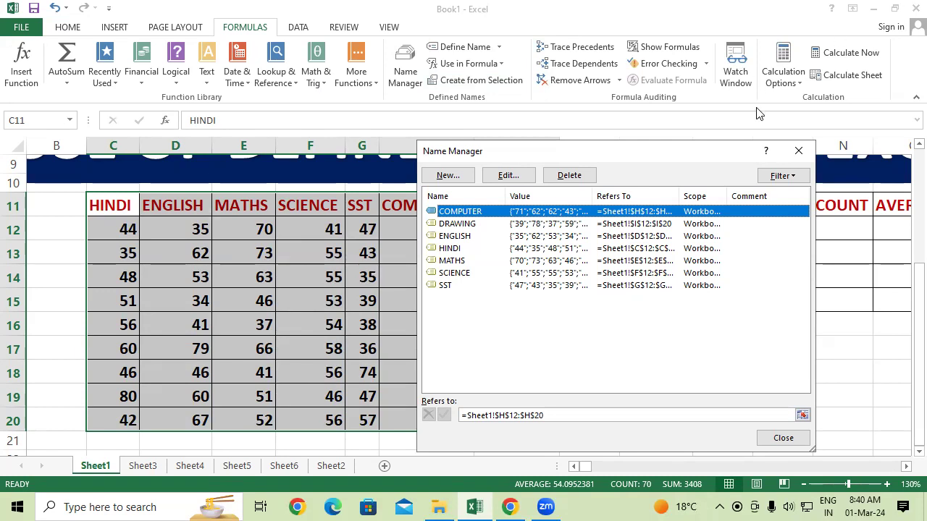
left_click(797, 151)
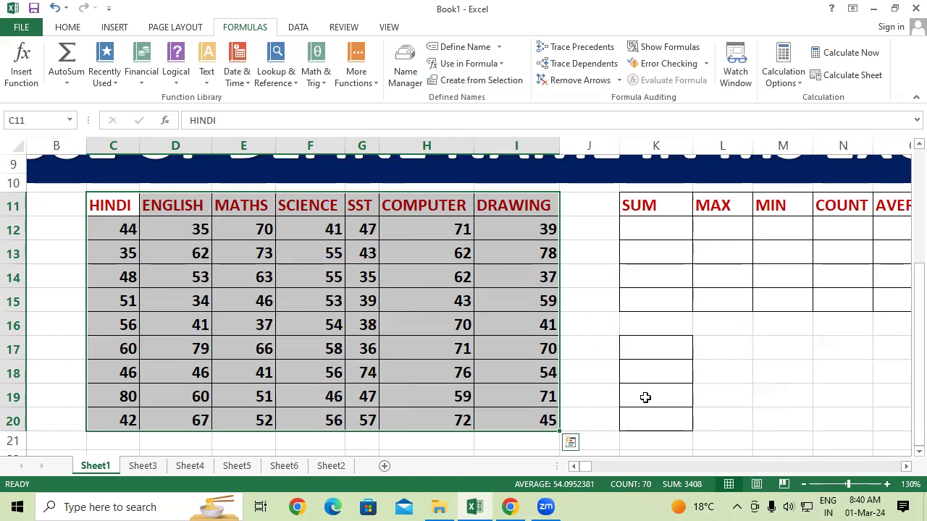
left_click(499, 64)
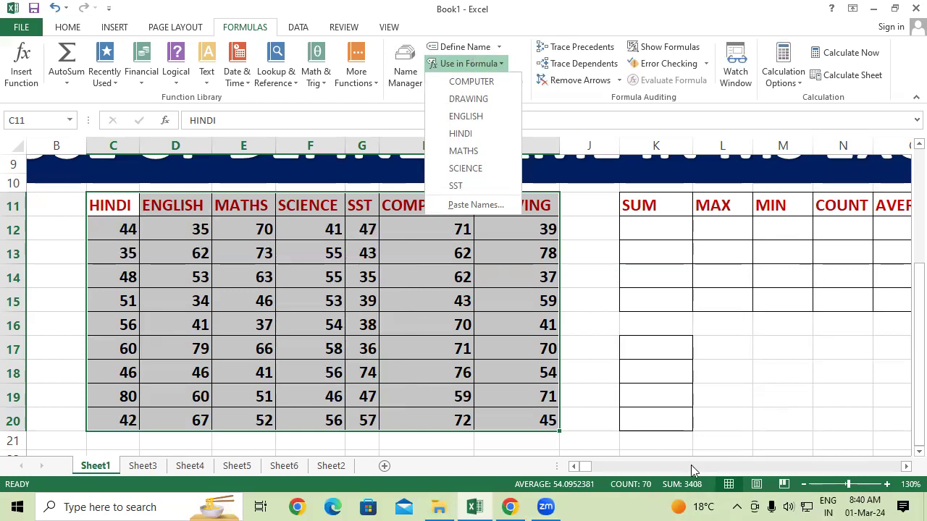
left_click(749, 402)
- Enter the formula =SUM(HINDI) in cell K12 under the SUM heading
left_click(662, 230)
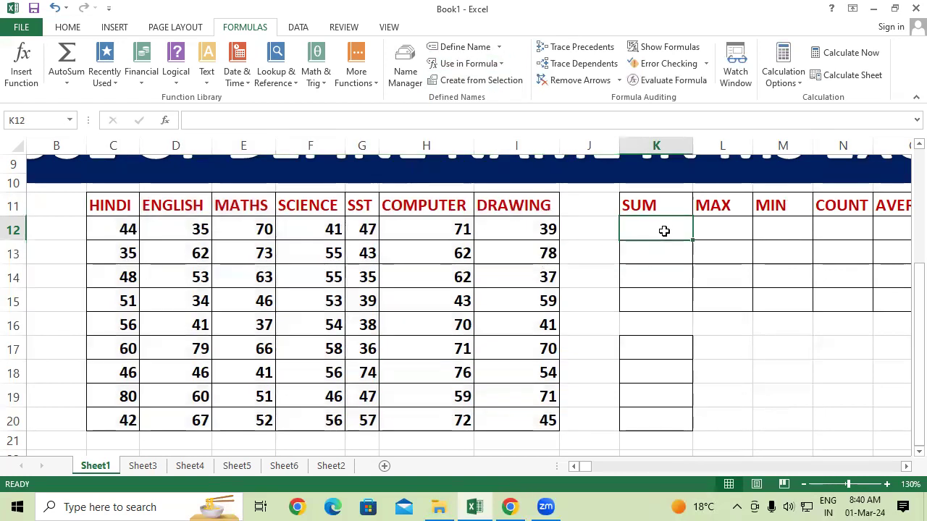
type("=SU")
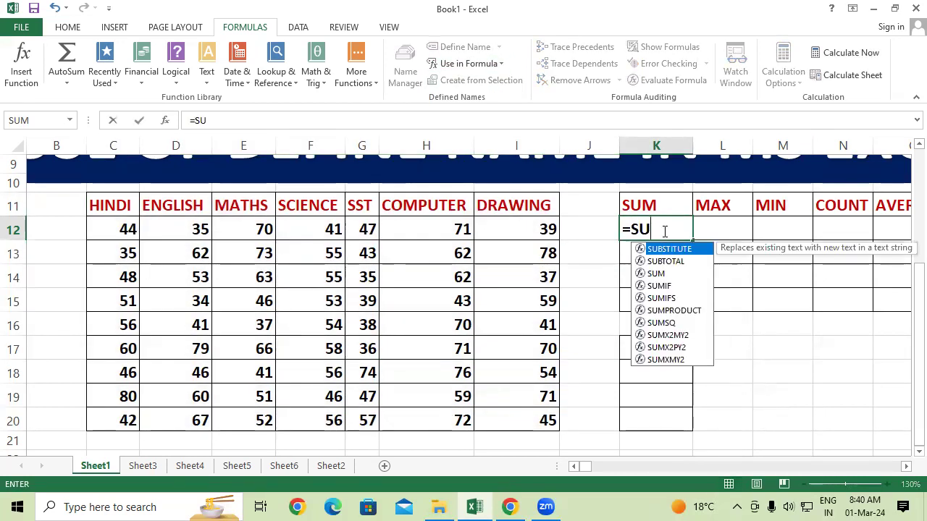
type("M(")
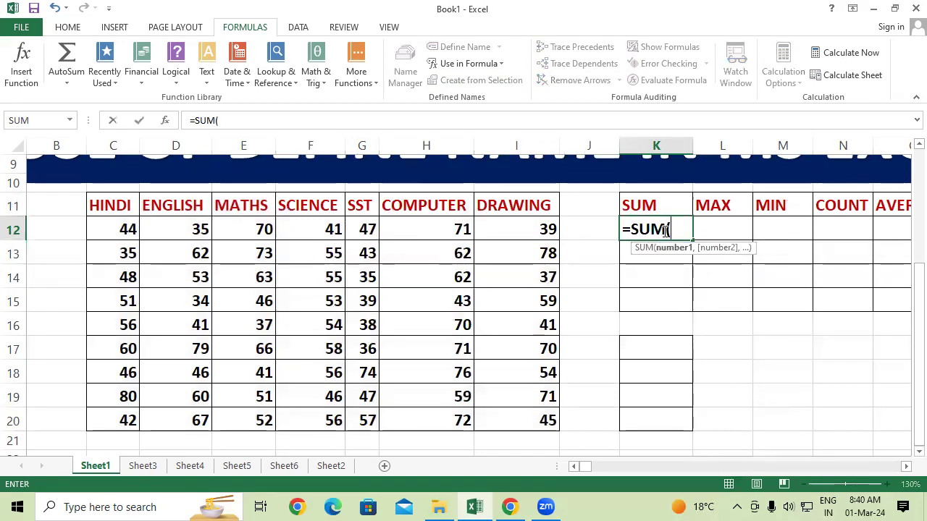
type("H")
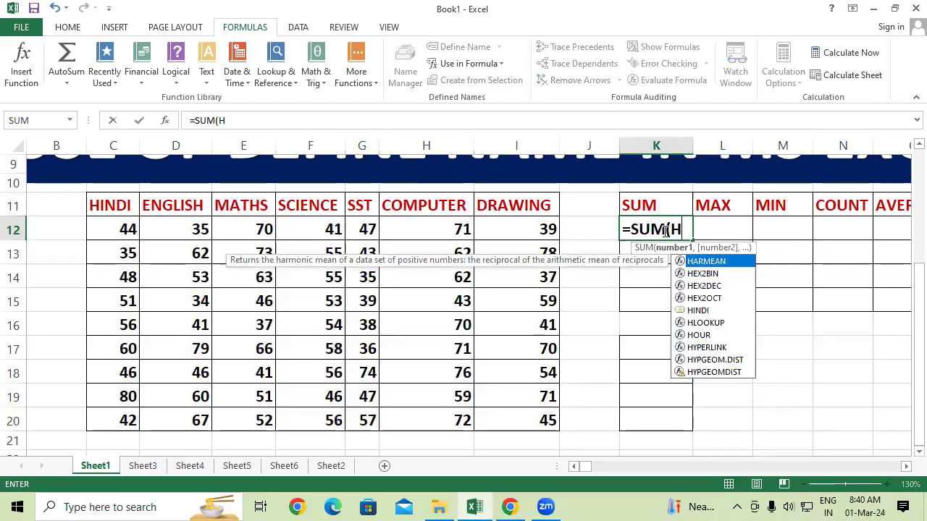
type("INDI")
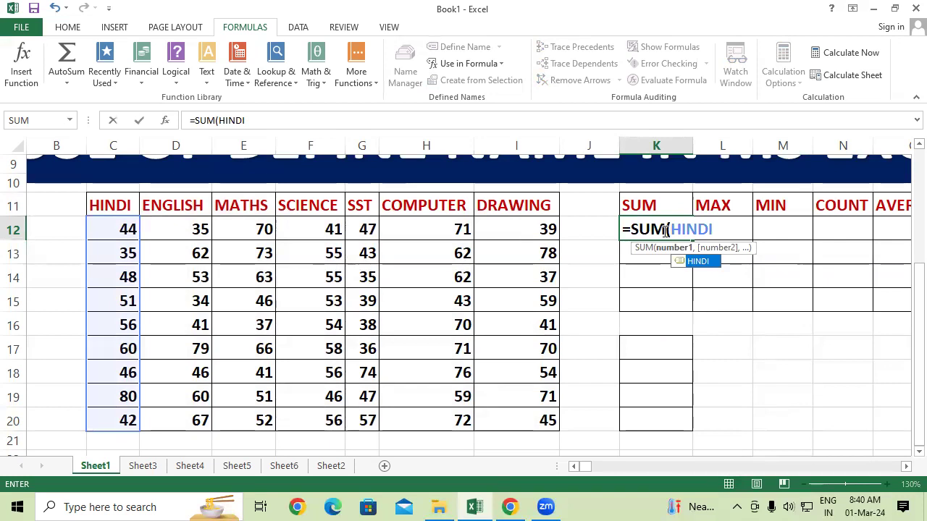
type(")")
key("Return")
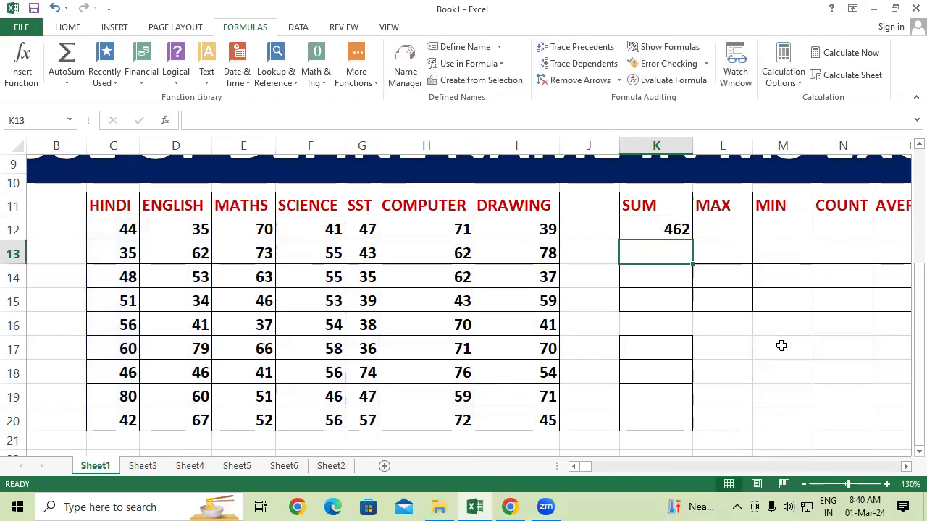
- Try to trace the dependents of the HINDI column C11:C20, header included, and dismiss the resulting message
left_click(730, 379)
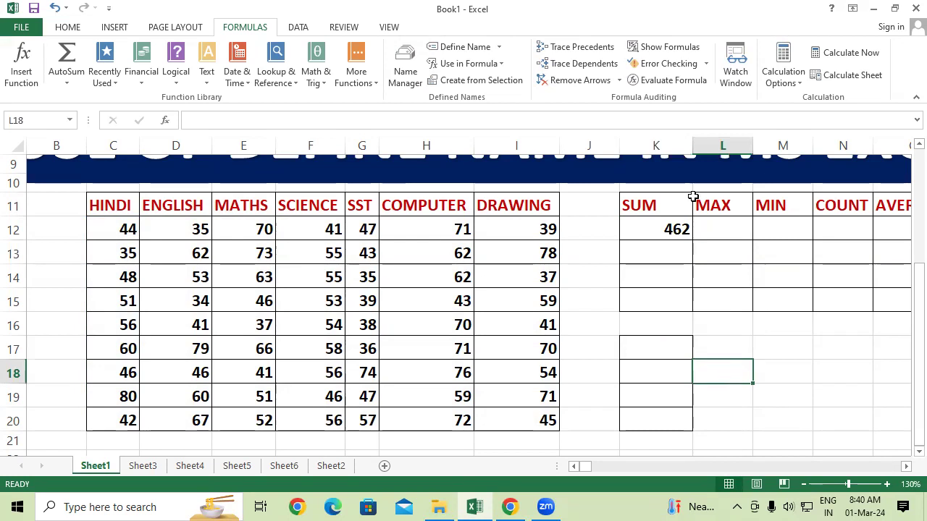
left_click(778, 319)
left_click_drag(129, 208, 121, 416)
left_click(568, 70)
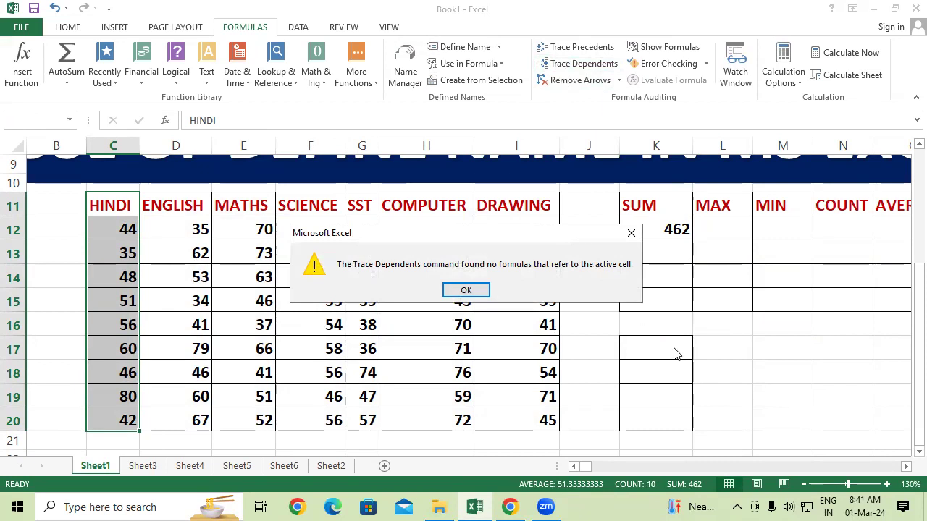
left_click(631, 233)
- Trace the precedents of the SUM formula in cell K12, and remove the tracer arrows
left_click(681, 229)
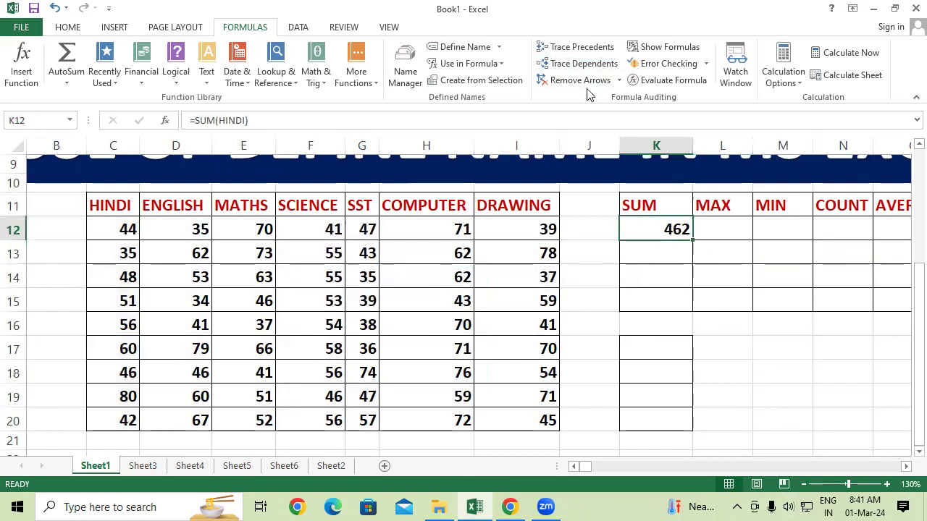
left_click(596, 49)
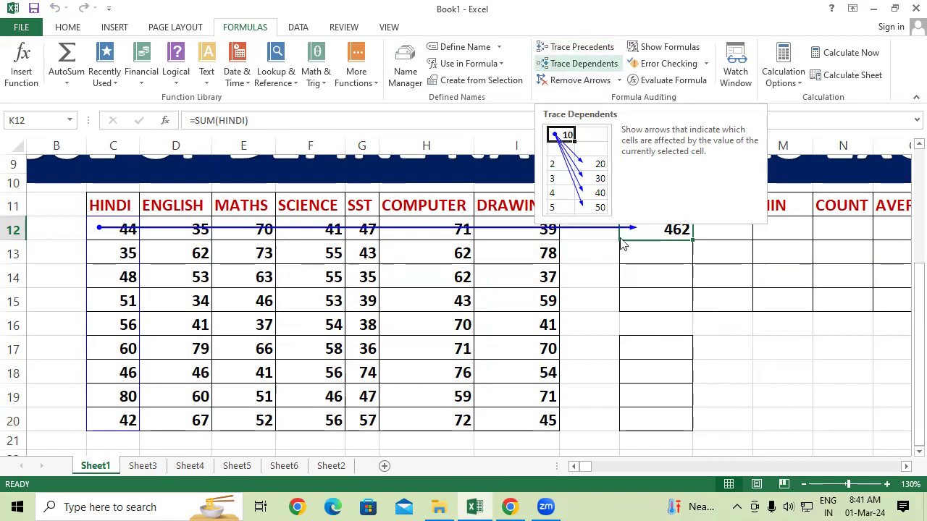
left_click(610, 84)
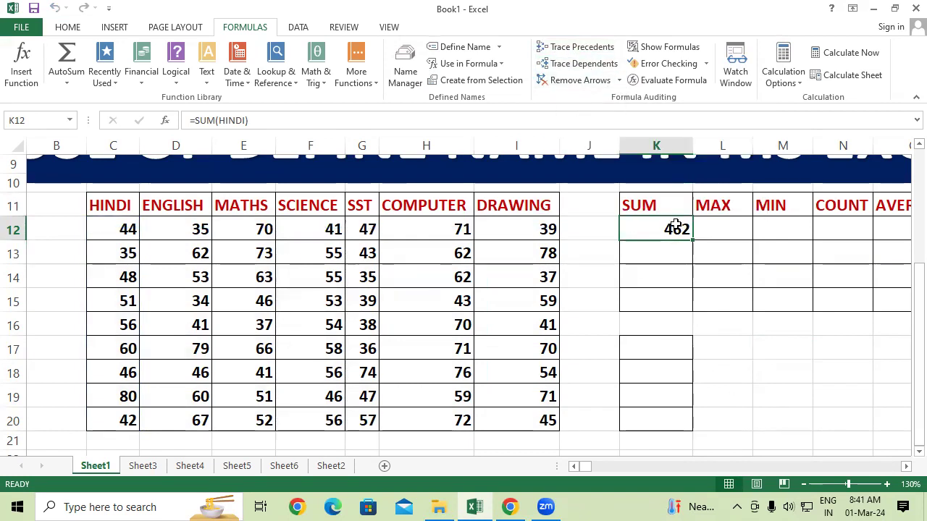
left_click(737, 300)
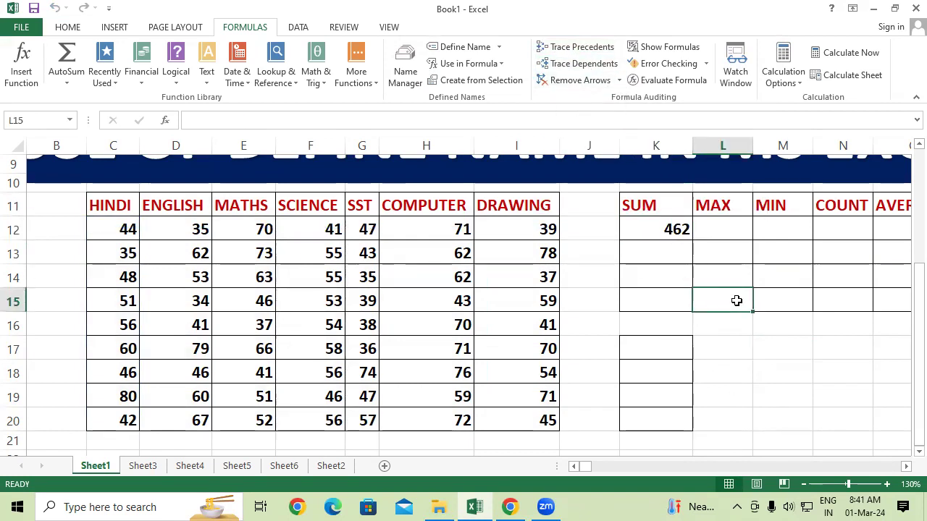